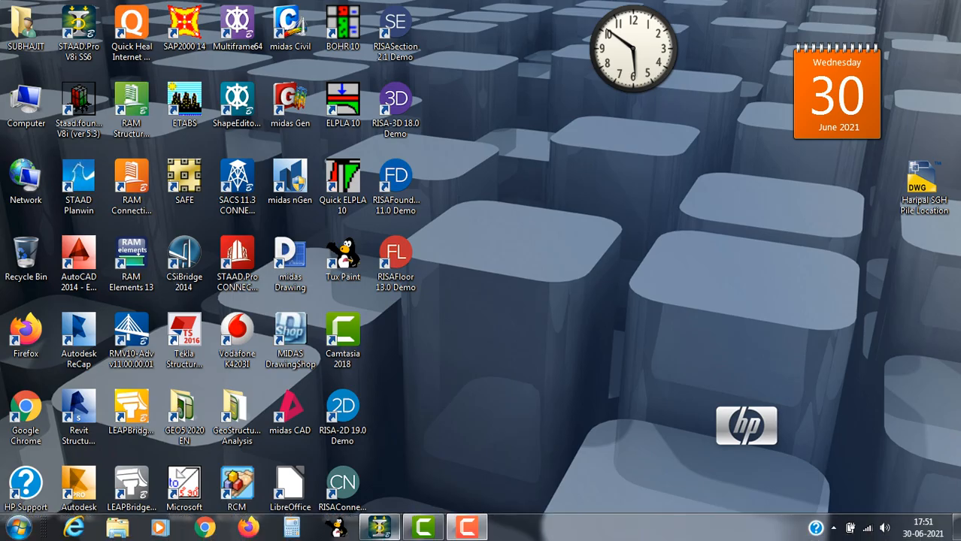
Switch to STAAD.Pro and start a new Space structure project with the file name Raft footing.
{"action": "left_click", "coordinate": [380, 530]}
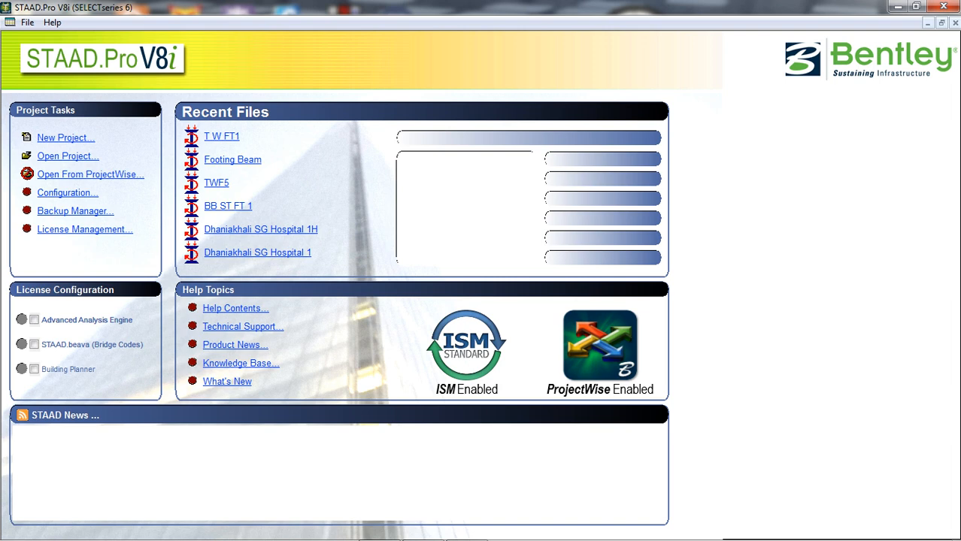
{"action": "left_click", "coordinate": [66, 137]}
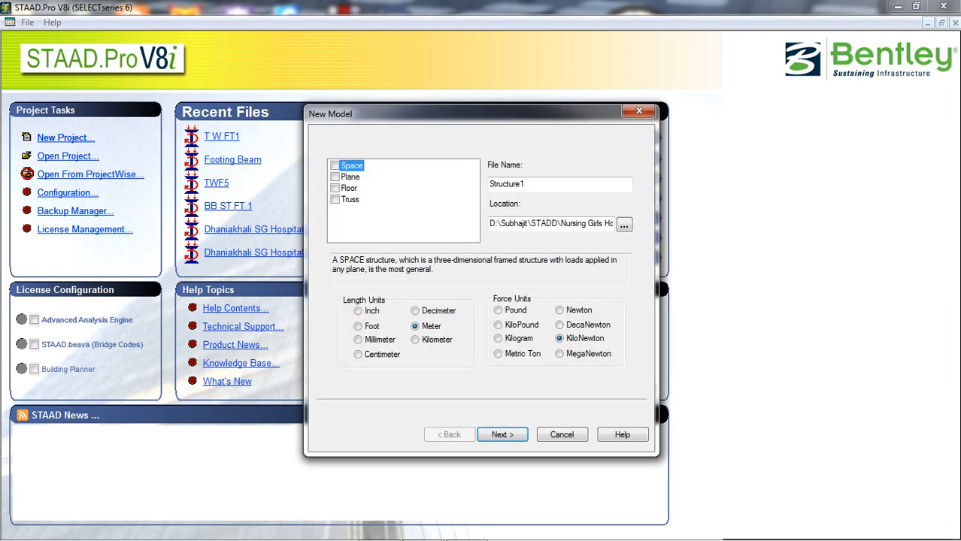
{"action": "key", "text": "space"}
{"action": "key", "text": "Tab"}
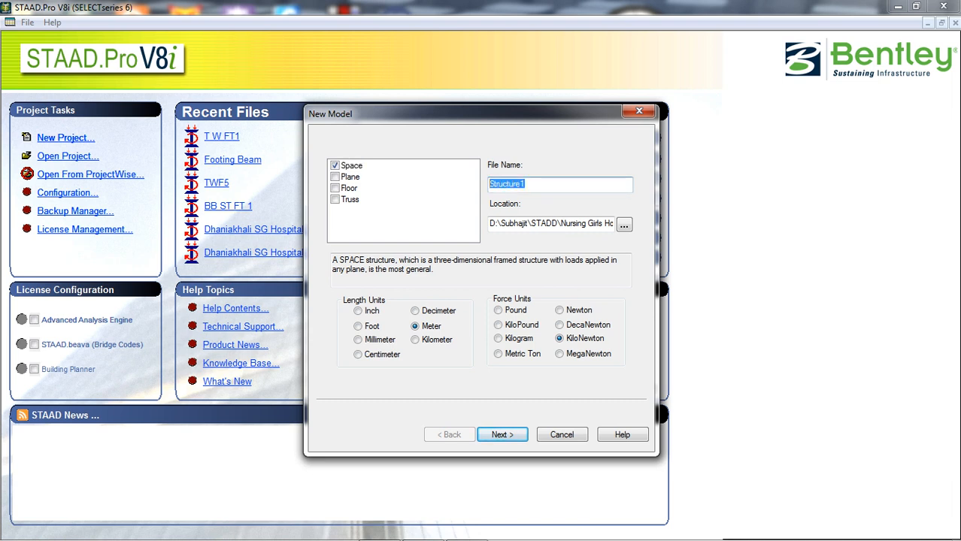
{"action": "type", "text": "Raft footing"}
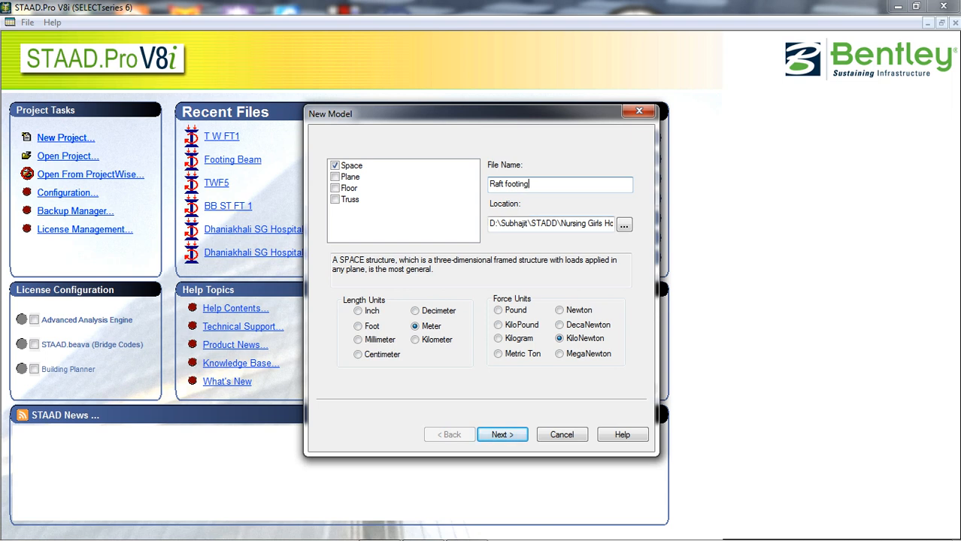
Set the project location to the Combined Footing Veg Market folder and create the model with the Add Beam option.
{"action": "left_click", "coordinate": [624, 224]}
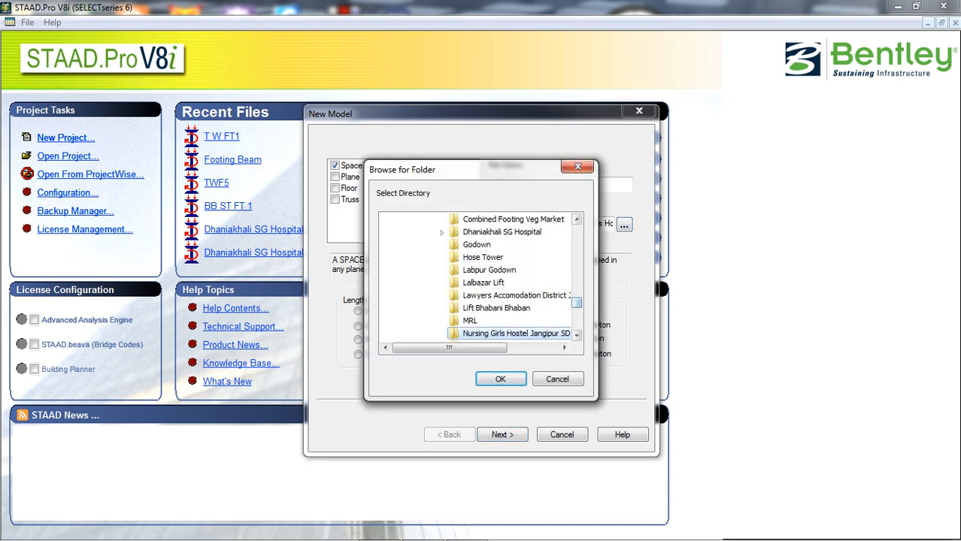
{"action": "left_click", "coordinate": [513, 219]}
{"action": "left_click", "coordinate": [500, 379]}
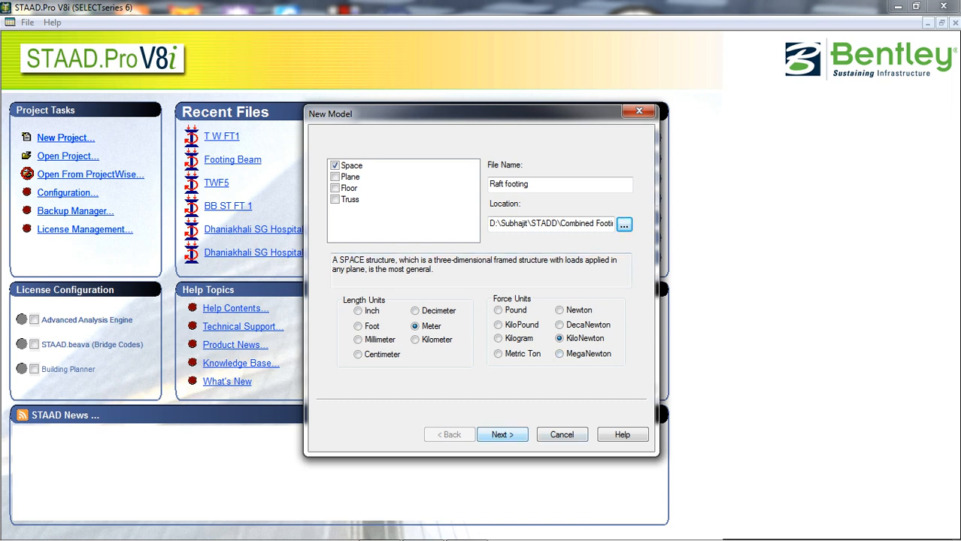
{"action": "left_click", "coordinate": [502, 435]}
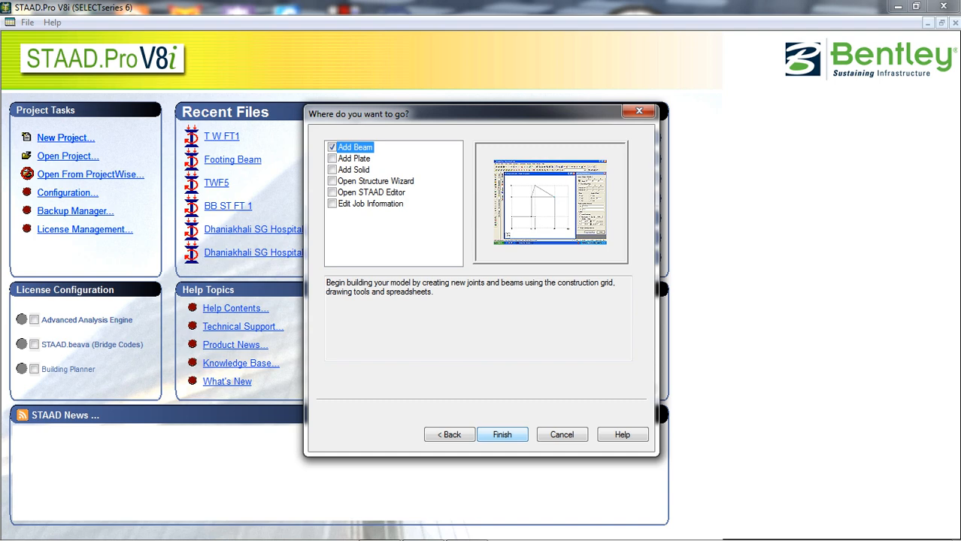
{"action": "left_click", "coordinate": [502, 435]}
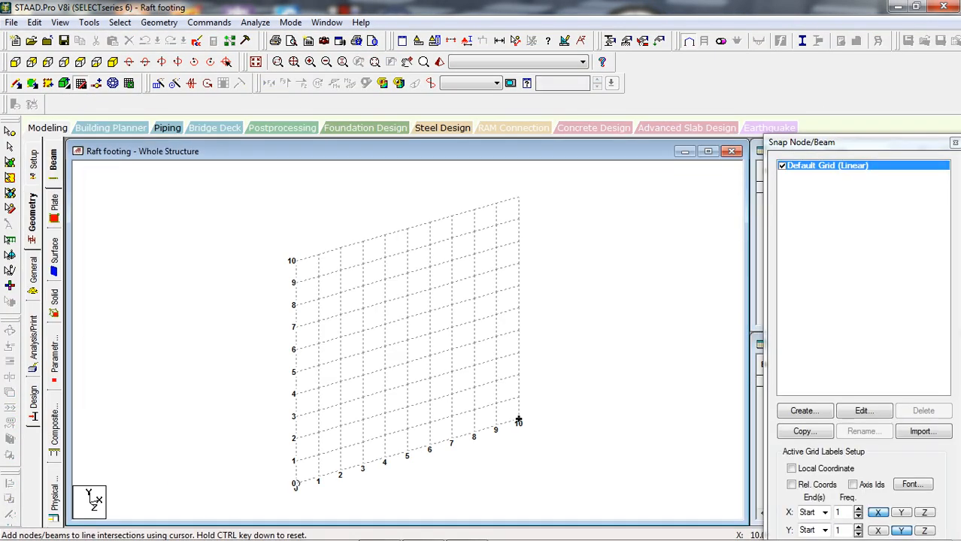
Place a single node at the grid origin without drawing a beam, and close the snap grid.
{"action": "left_click", "coordinate": [296, 483]}
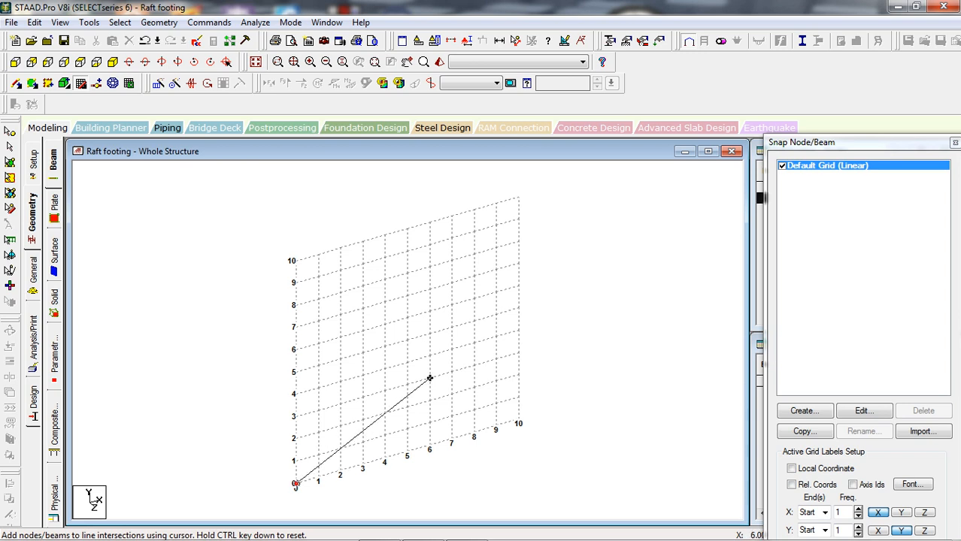
{"action": "key", "text": "Escape"}
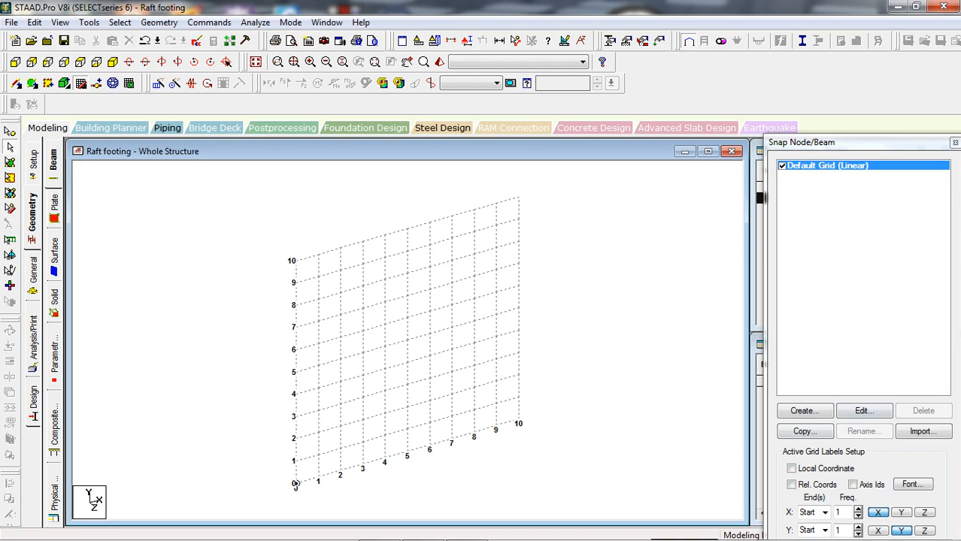
{"action": "left_click_drag", "start_coordinate": [842, 142], "coordinate": [813, 57]}
{"action": "left_click", "coordinate": [893, 487]}
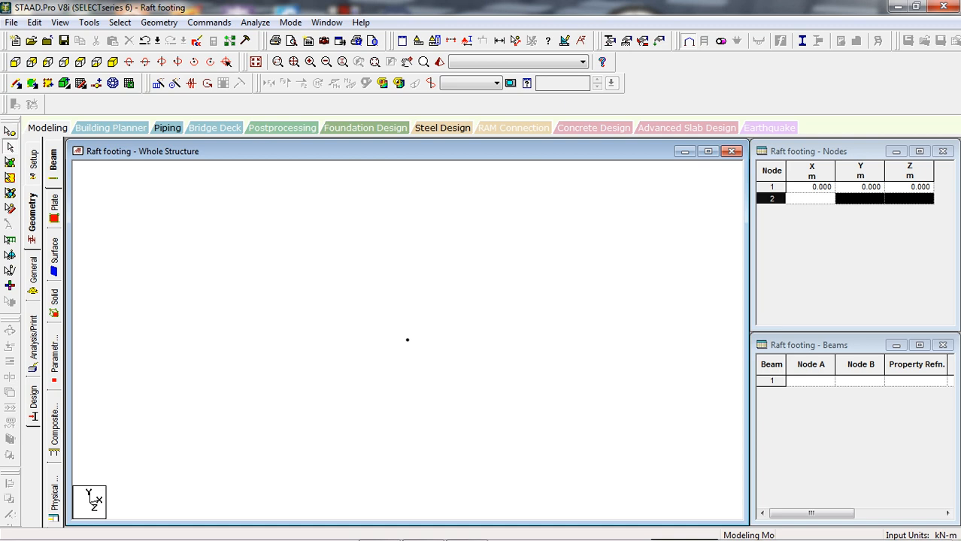
Set up a Translational Repeat of the origin node in the global X direction with three steps.
{"action": "left_click", "coordinate": [10, 132]}
{"action": "left_click_drag", "start_coordinate": [390, 313], "coordinate": [434, 386]}
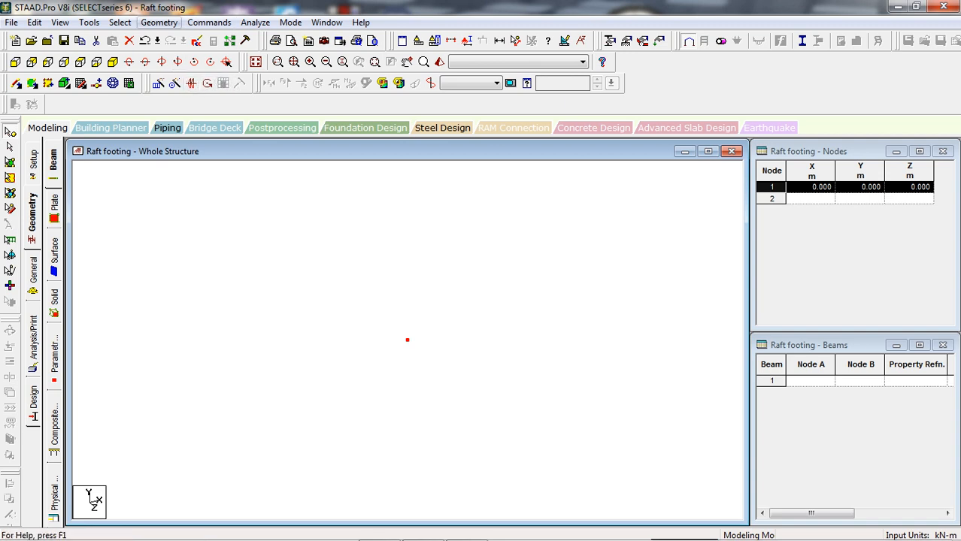
{"action": "left_click", "coordinate": [159, 22]}
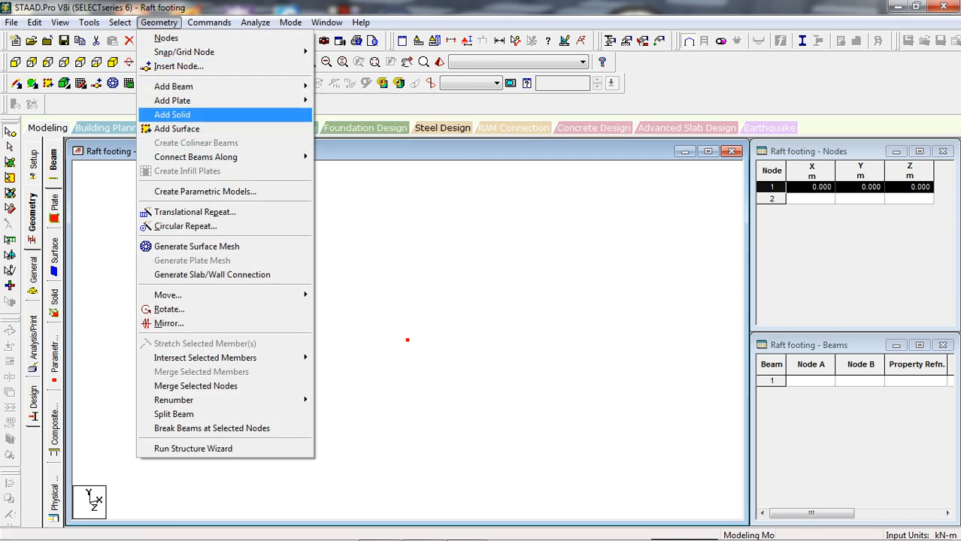
{"action": "key", "text": "Return"}
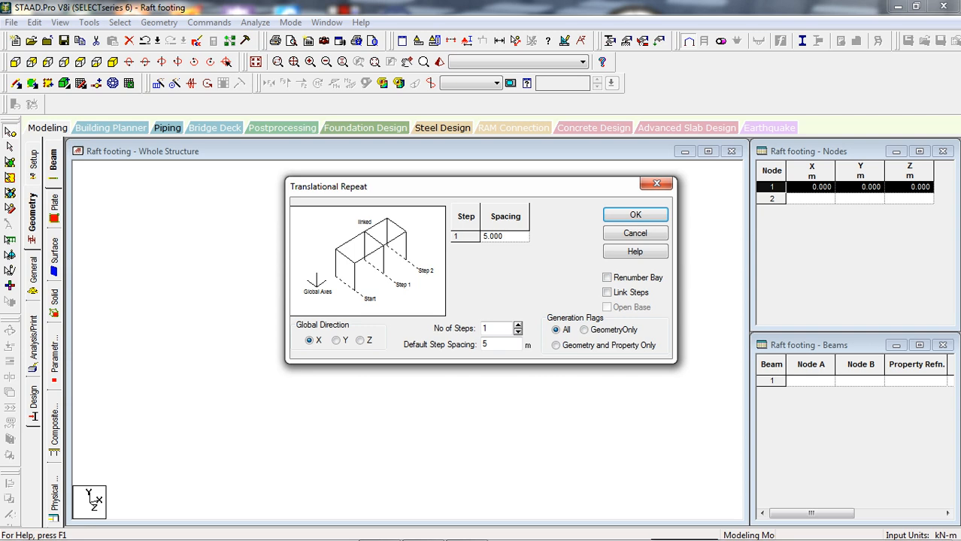
{"action": "left_click_drag", "start_coordinate": [466, 186], "coordinate": [485, 36]}
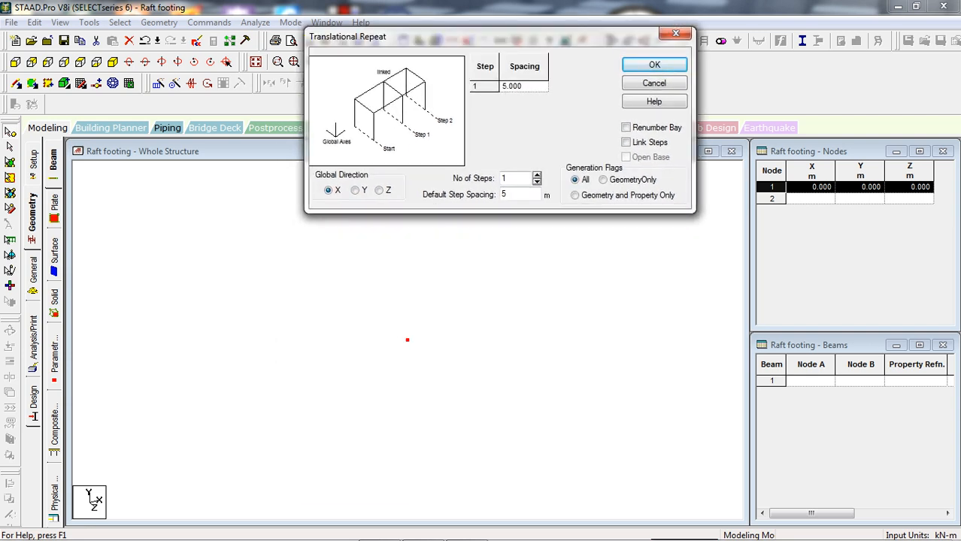
{"action": "left_click", "coordinate": [536, 174]}
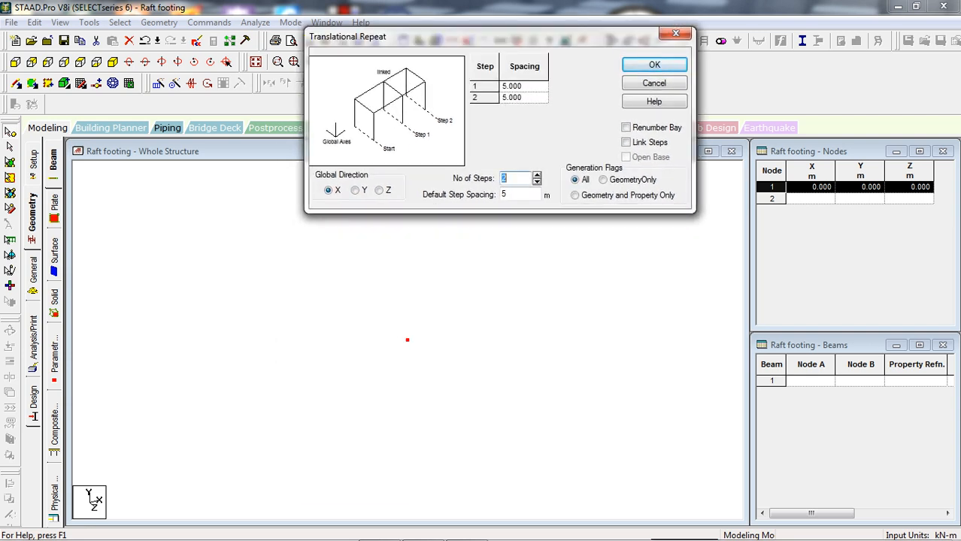
{"action": "left_click", "coordinate": [537, 174]}
Set the first and third step spacings to 1.5 m, enable Link Steps, and generate the linked beam line.
{"action": "left_click", "coordinate": [523, 87]}
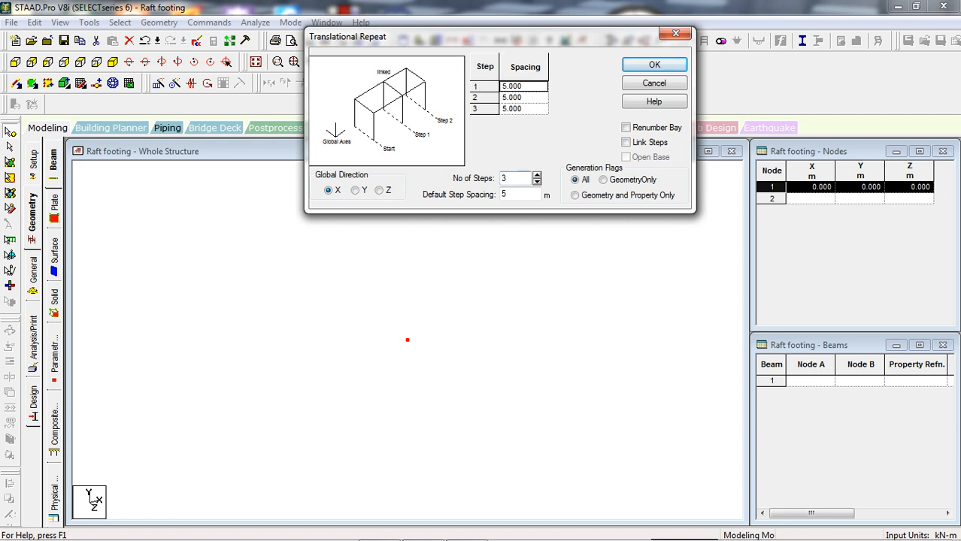
{"action": "type", "text": "1.5"}
{"action": "key", "text": "Return"}
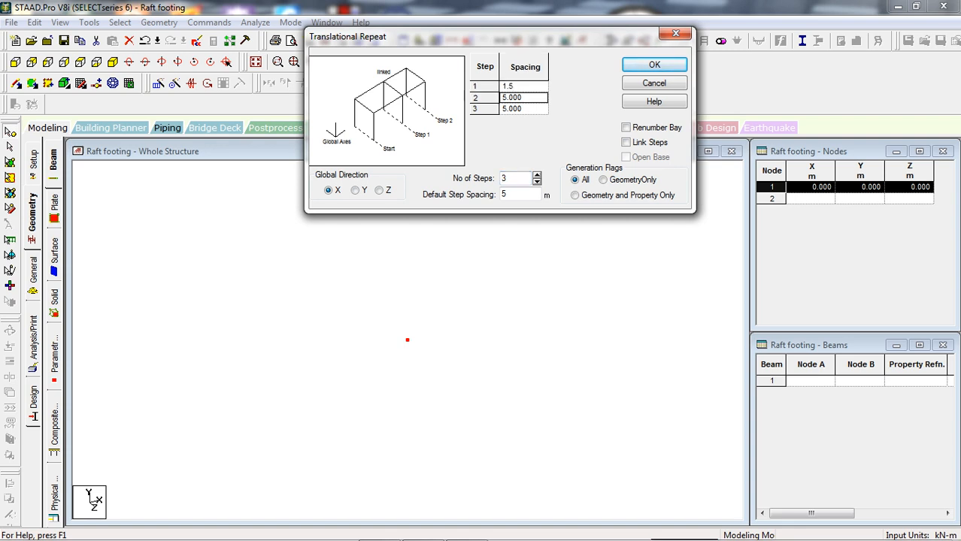
{"action": "key", "text": "Return"}
{"action": "type", "text": "1.5"}
{"action": "left_click", "coordinate": [627, 142]}
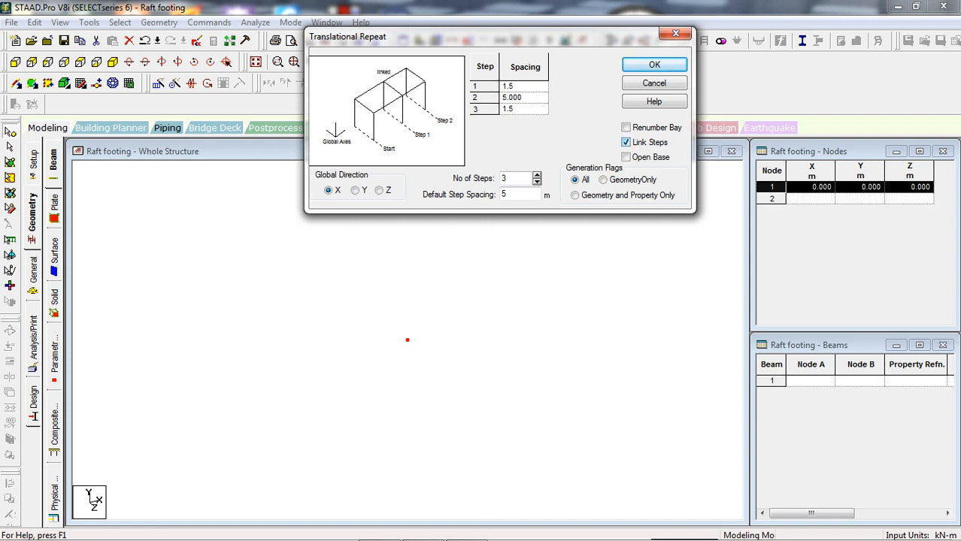
{"action": "left_click", "coordinate": [655, 65]}
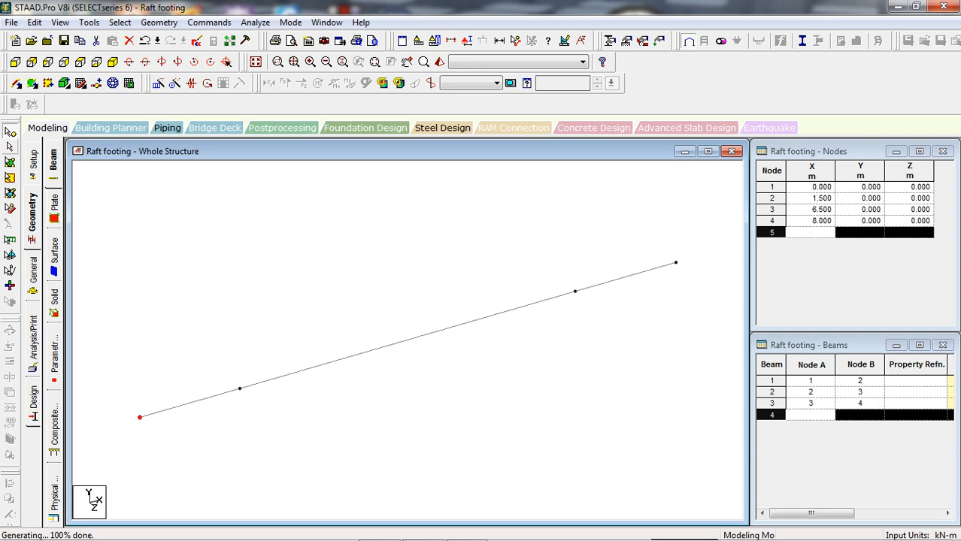
Repeat all three beams once in the global Z direction at 5 m spacing with Link Steps enabled.
{"action": "left_click", "coordinate": [604, 215]}
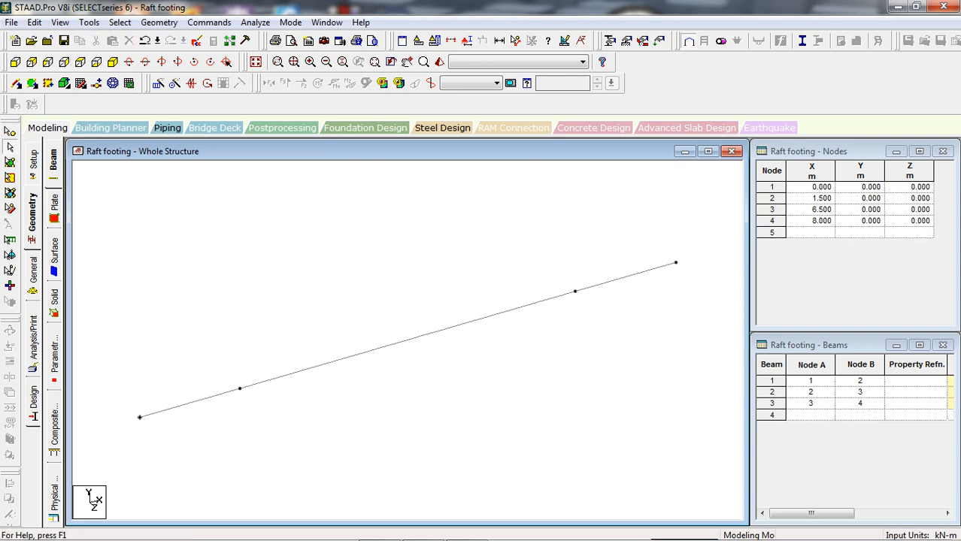
{"action": "left_click_drag", "start_coordinate": [706, 218], "coordinate": [116, 453]}
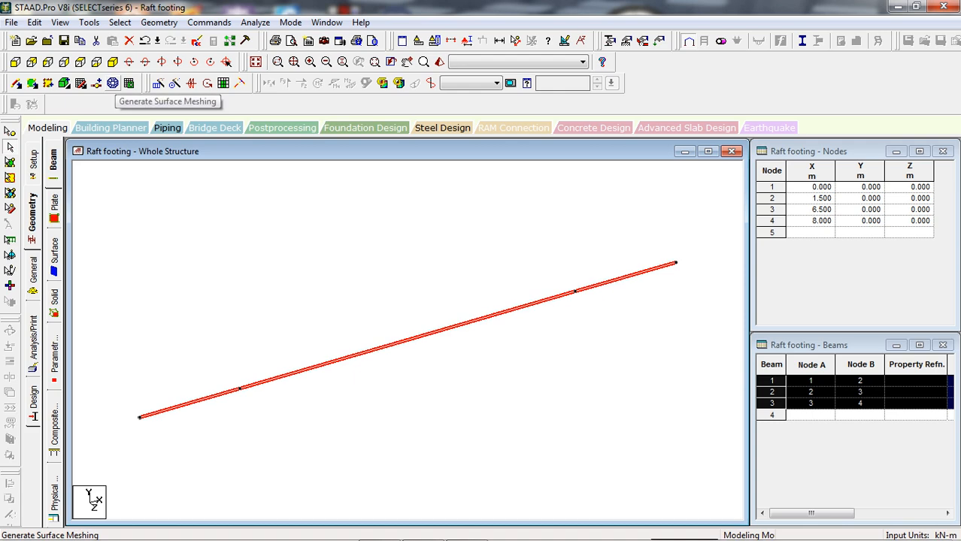
{"action": "left_click", "coordinate": [159, 83]}
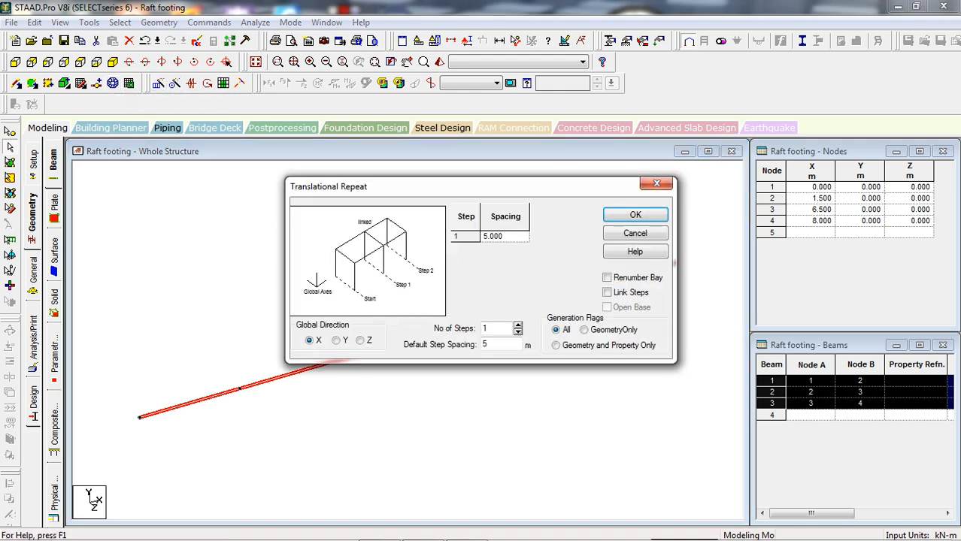
{"action": "left_click_drag", "start_coordinate": [361, 53], "coordinate": [339, 42]}
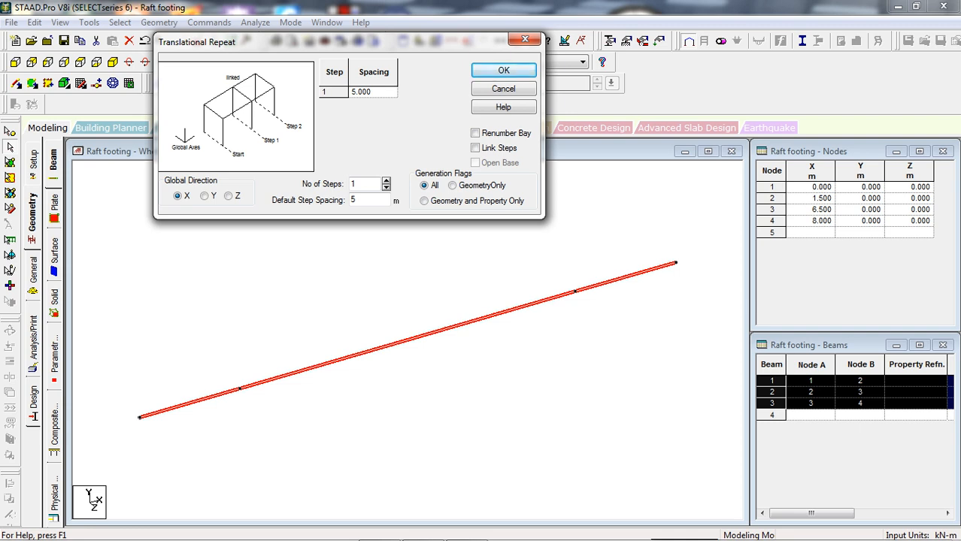
{"action": "left_click", "coordinate": [228, 196]}
{"action": "left_click", "coordinate": [475, 148]}
{"action": "left_click", "coordinate": [503, 70]}
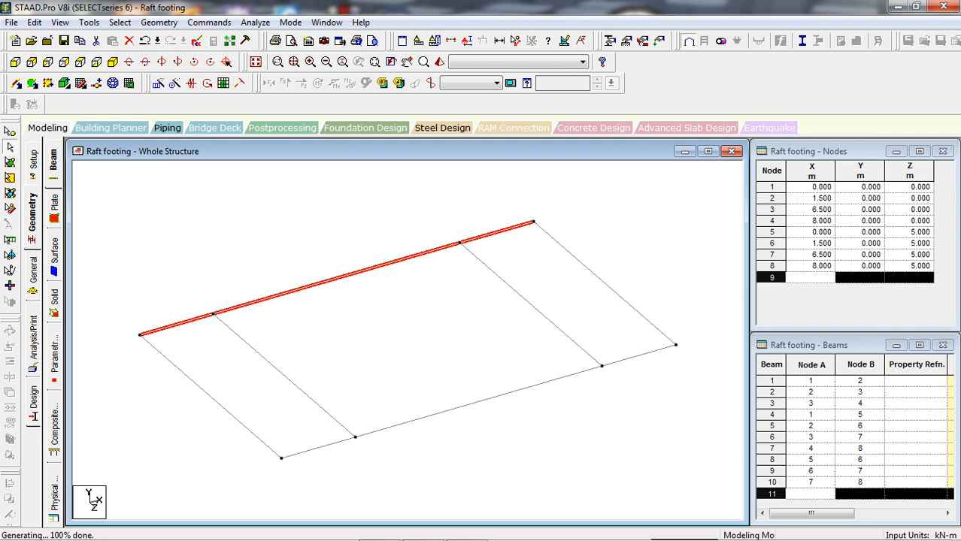
{"action": "left_click", "coordinate": [406, 338]}
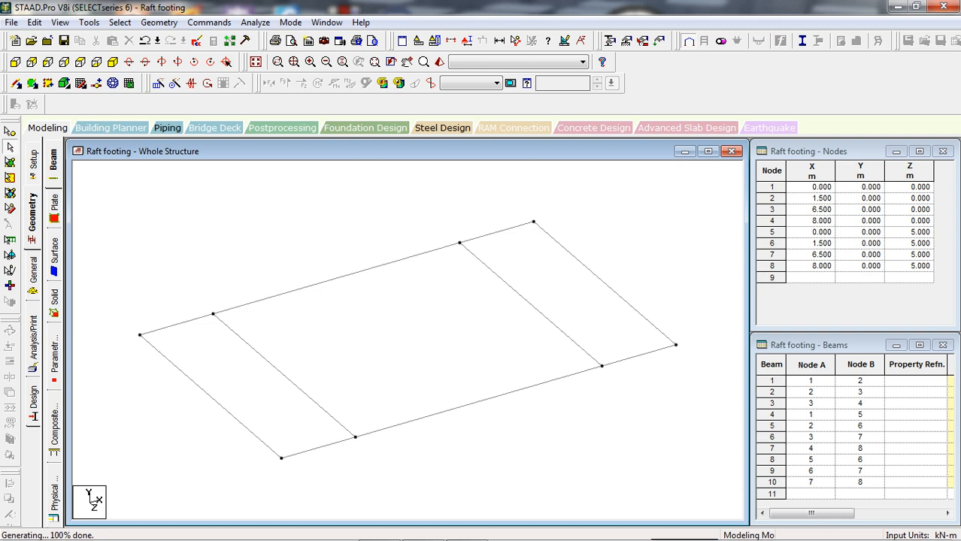
Delete the two outermost cross beams that join the ends of the two long beam lines.
{"action": "left_click", "coordinate": [211, 397]}
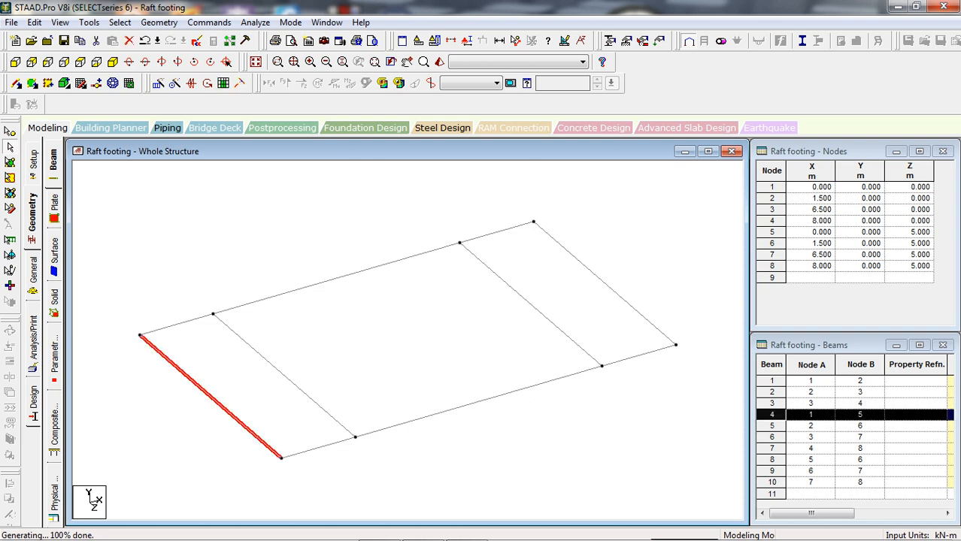
{"action": "left_click", "coordinate": [605, 283], "text": "ctrl"}
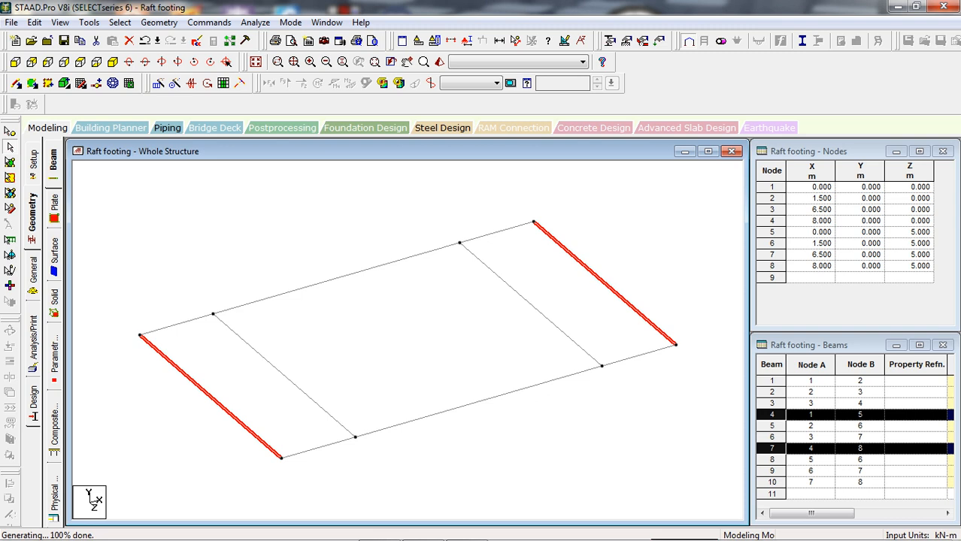
{"action": "left_click", "coordinate": [129, 41]}
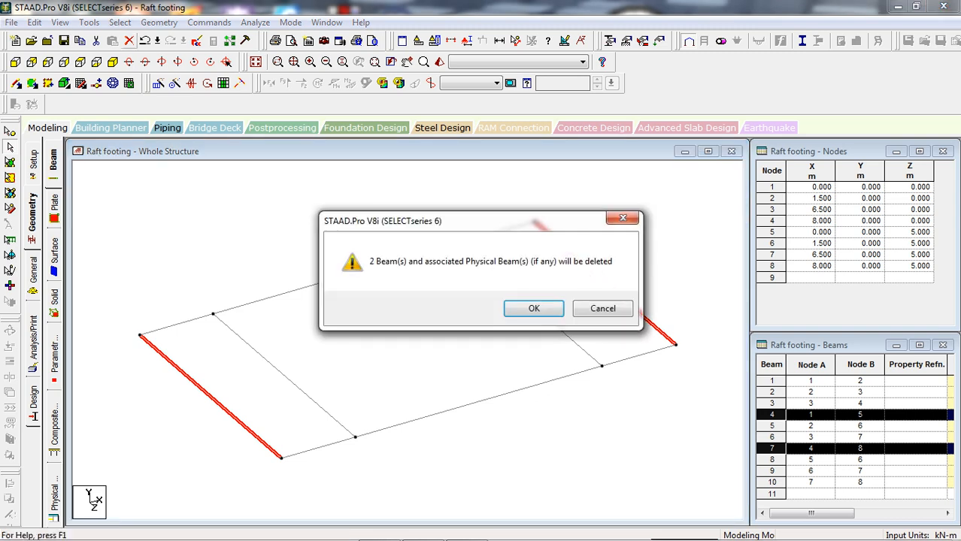
{"action": "key", "text": "Return"}
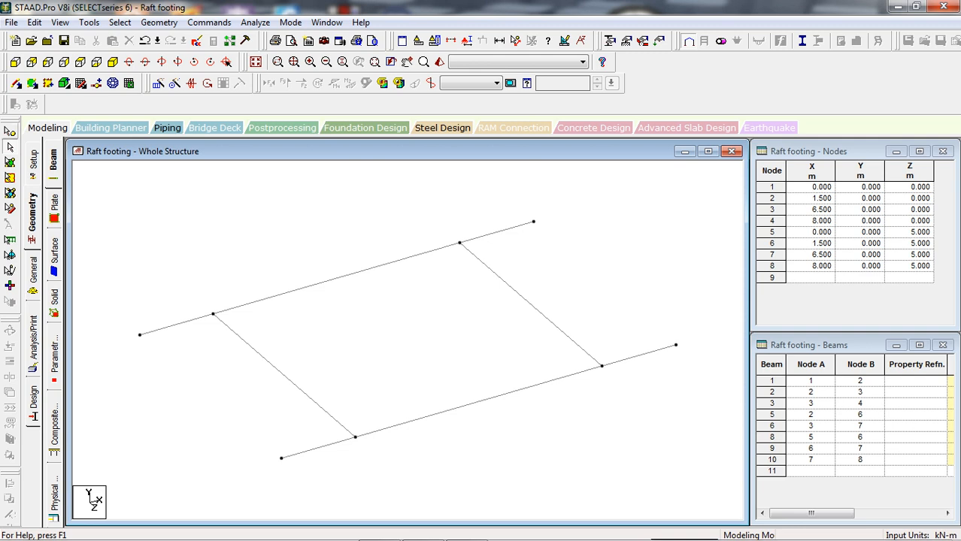
Repeat the two inner nodes on the Z = 0 beam line once by -1.5 m in global Z with Link Steps enabled.
{"action": "left_click", "coordinate": [9, 131]}
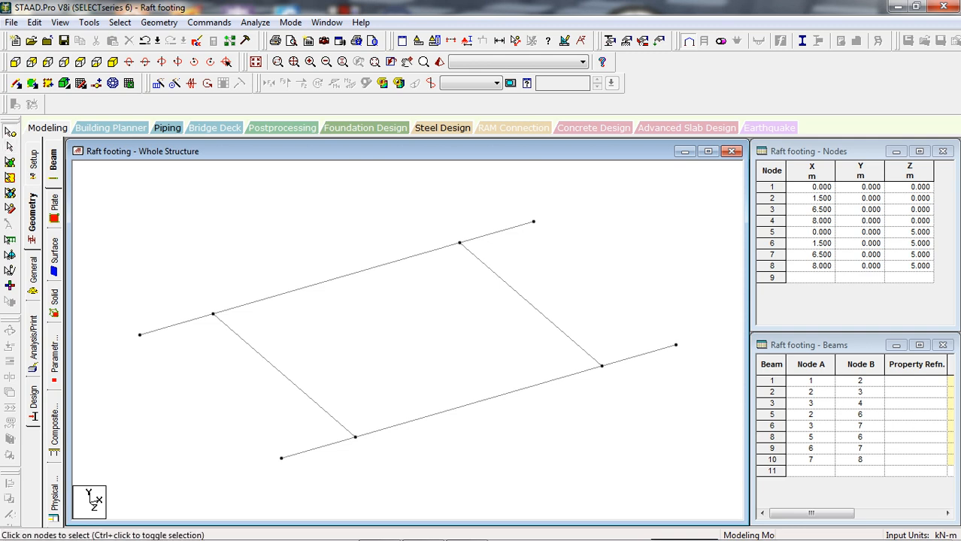
{"action": "left_click", "coordinate": [214, 314]}
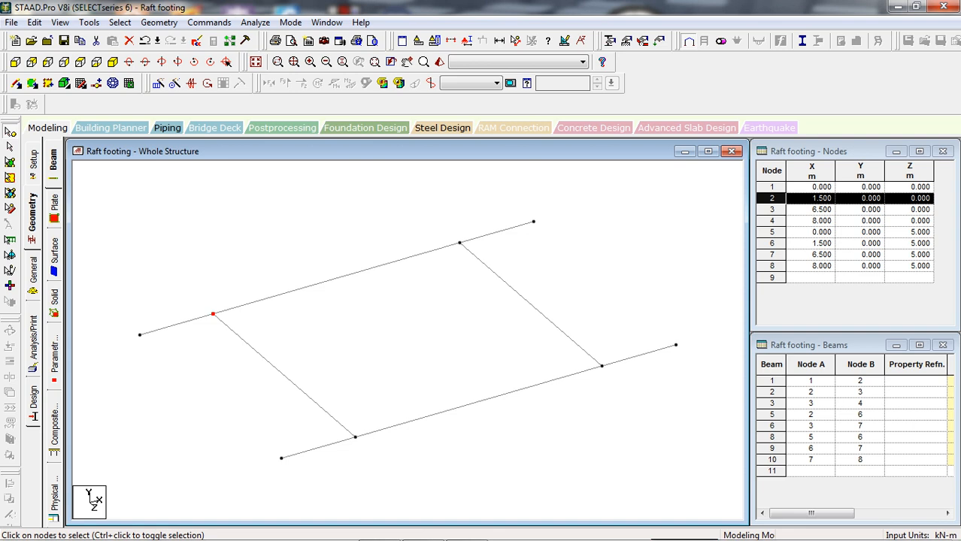
{"action": "left_click", "coordinate": [459, 242], "text": "ctrl"}
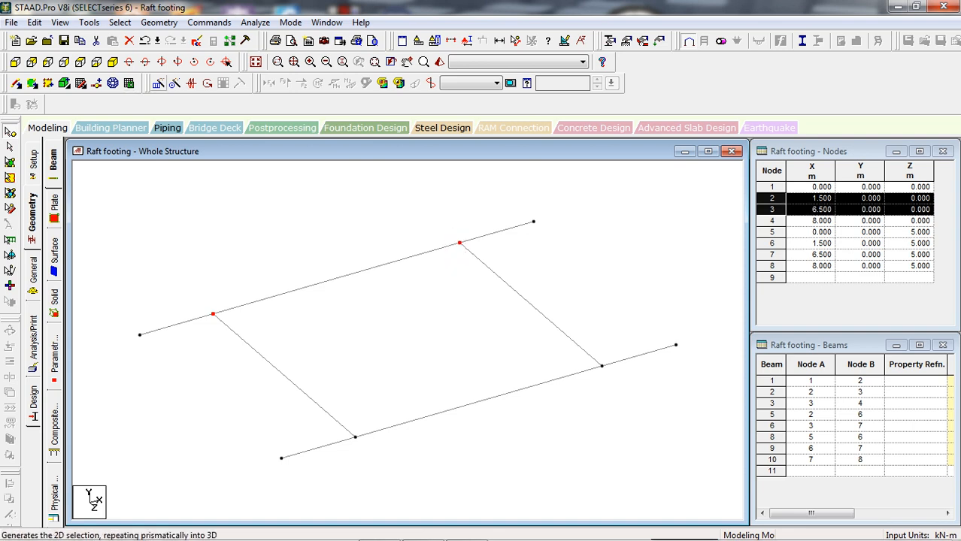
{"action": "left_click", "coordinate": [159, 83]}
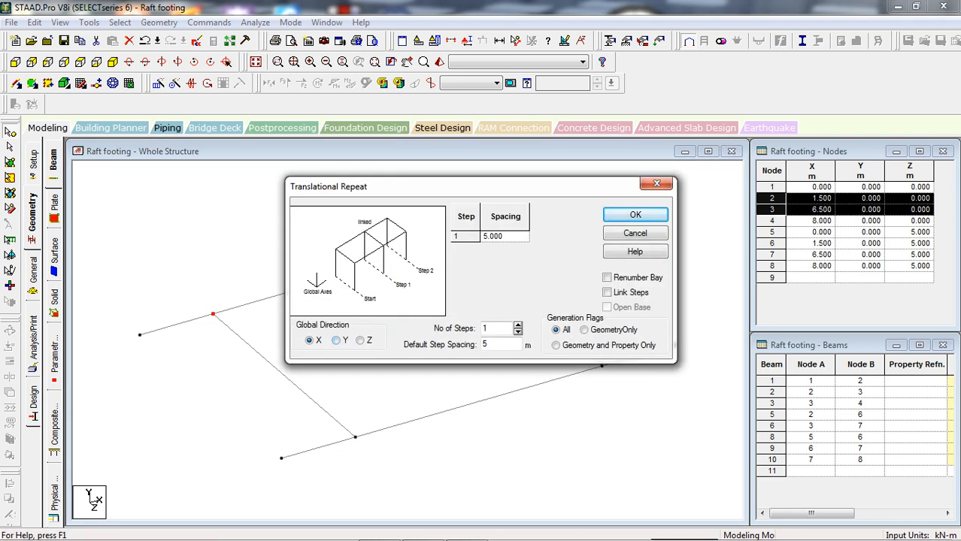
{"action": "left_click", "coordinate": [360, 340]}
{"action": "left_click", "coordinate": [505, 237]}
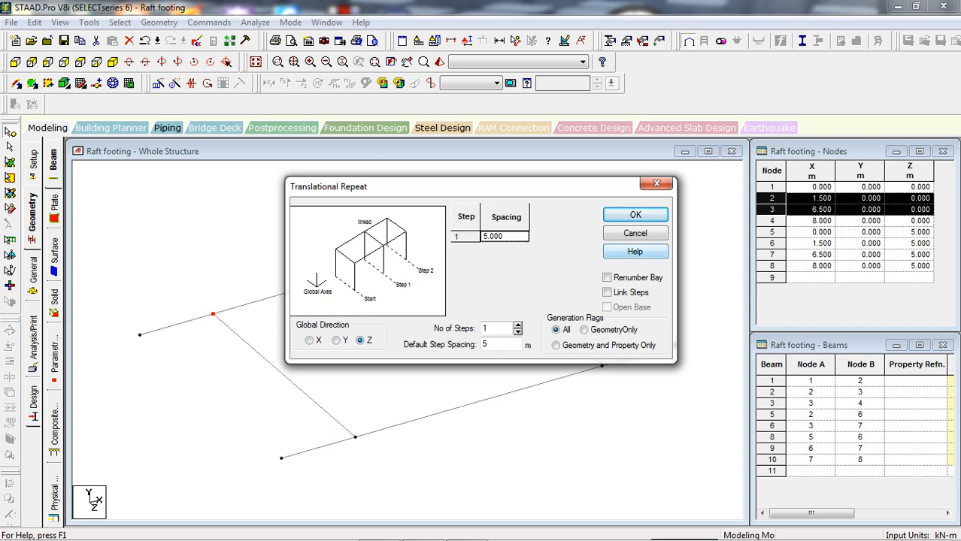
{"action": "type", "text": "-1.5"}
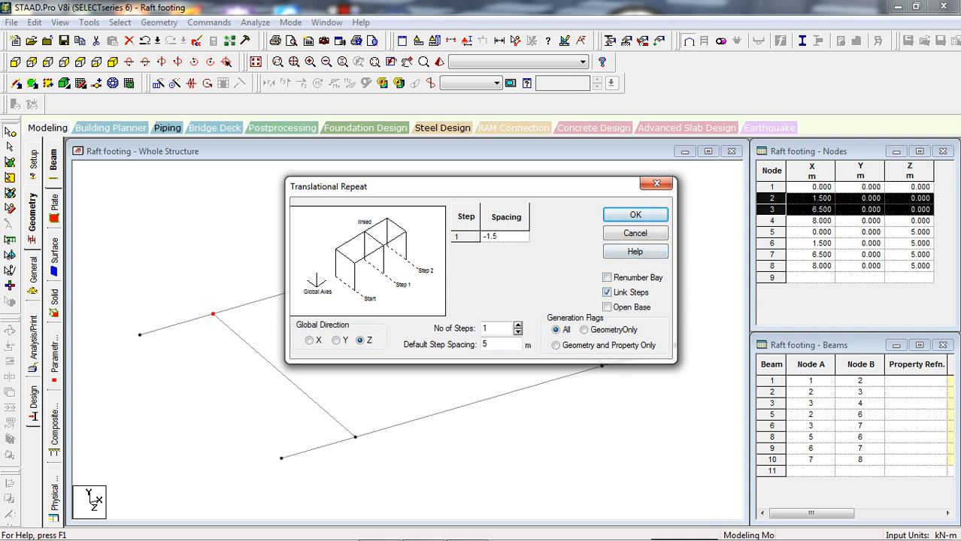
{"action": "left_click", "coordinate": [635, 215]}
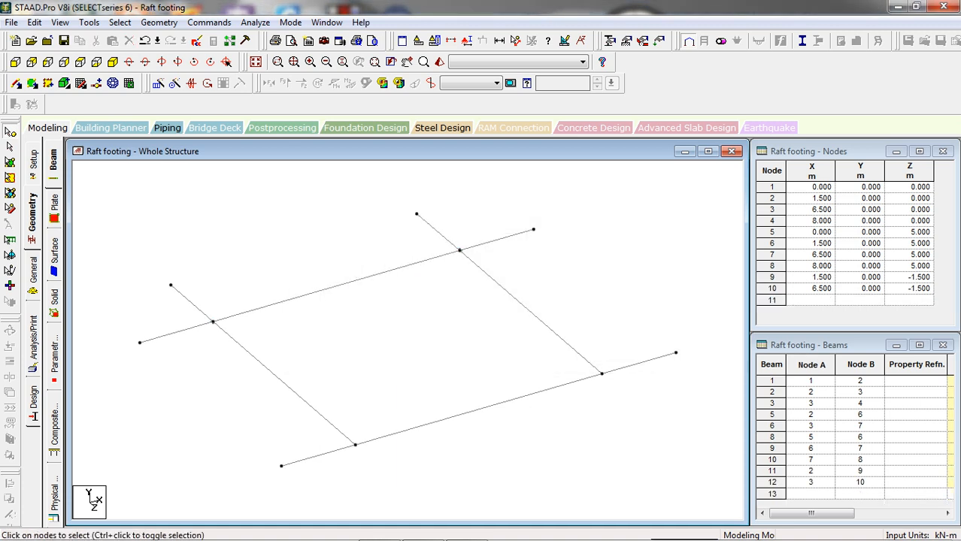
Repeat the two inner nodes on the Z = 5 m beam line once by 1.5 m in global Z with Link Steps enabled.
{"action": "left_click_drag", "start_coordinate": [350, 427], "coordinate": [370, 468]}
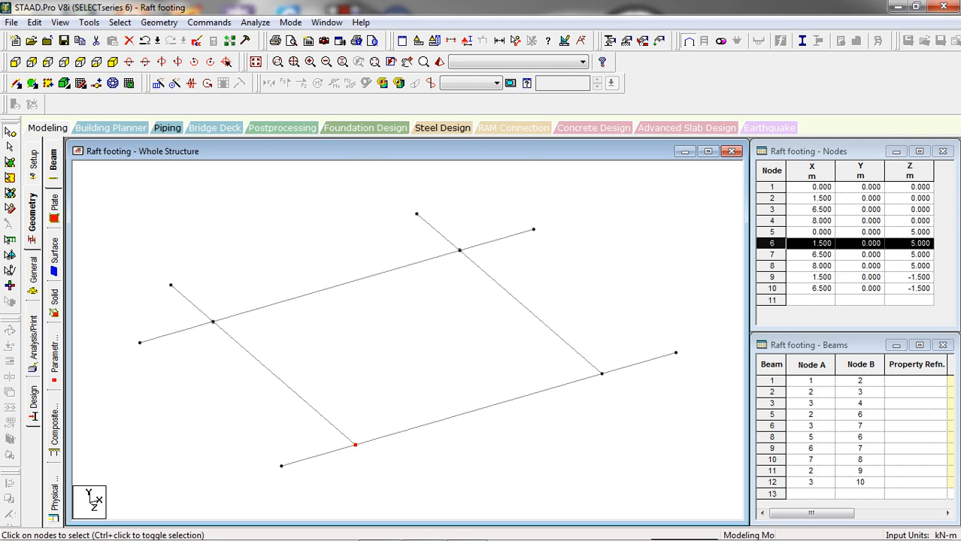
{"action": "left_click_drag", "start_coordinate": [593, 362], "coordinate": [611, 388], "text": "ctrl"}
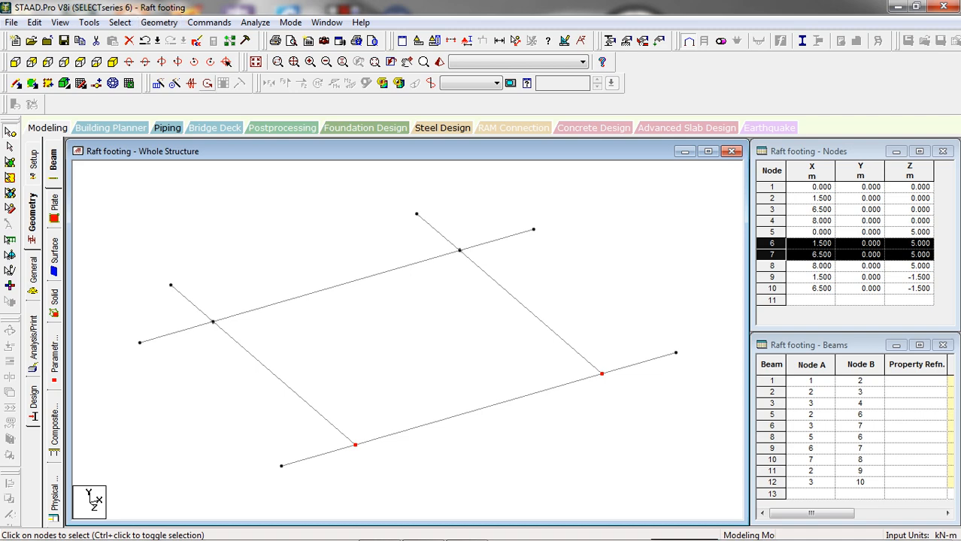
{"action": "left_click", "coordinate": [159, 84]}
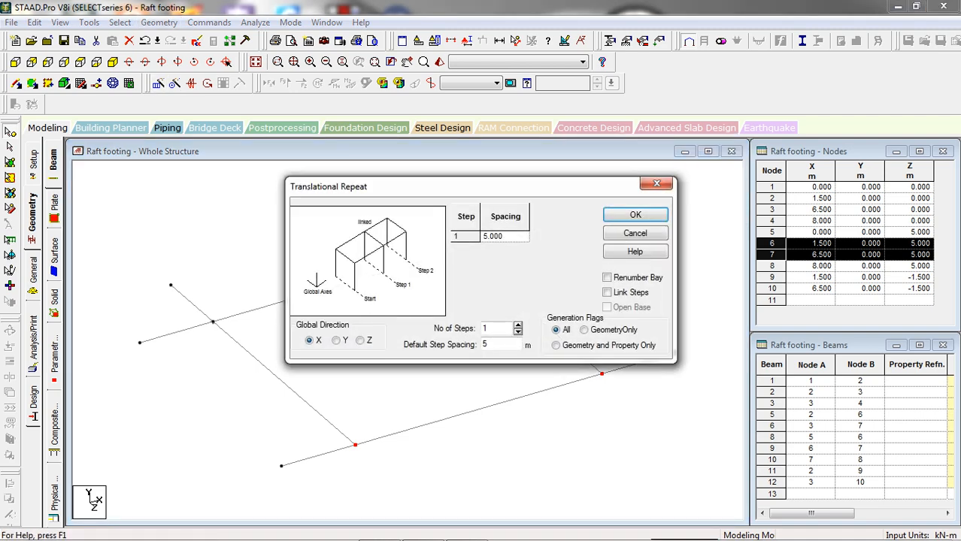
{"action": "left_click", "coordinate": [505, 237]}
{"action": "type", "text": "1.5"}
{"action": "left_click", "coordinate": [360, 341]}
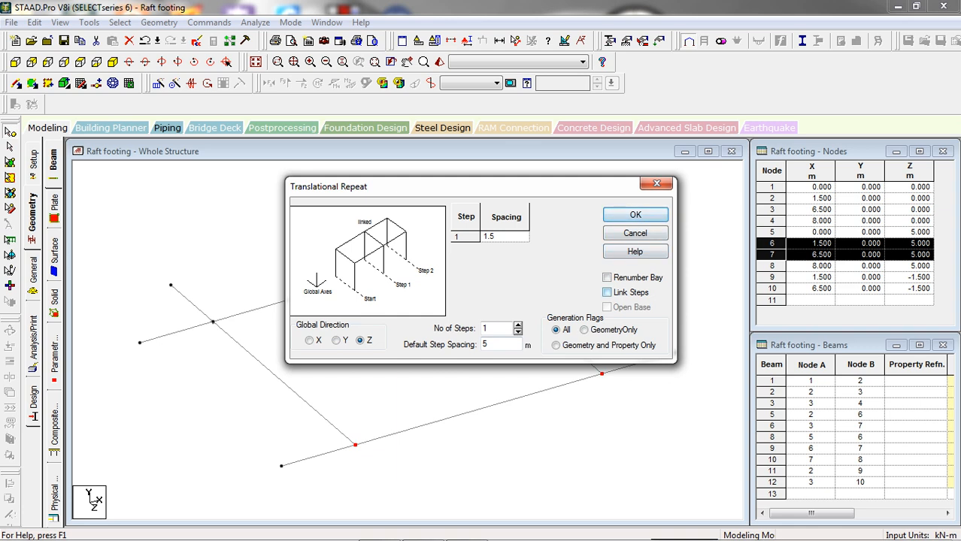
{"action": "left_click", "coordinate": [607, 292]}
{"action": "key", "text": "Return"}
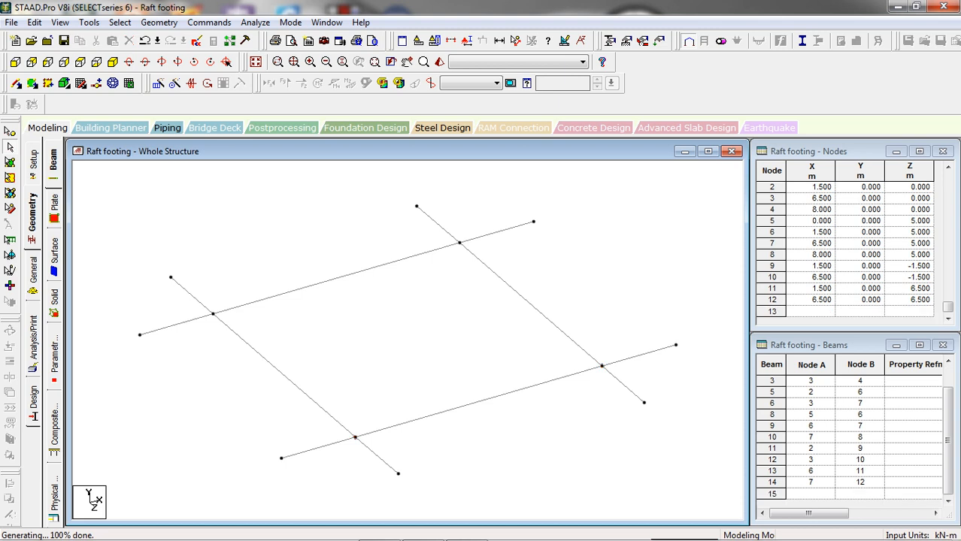
Define a rectangular concrete section property with YD 0.6 m and ZD 0.6 m.
{"action": "middle_click_drag", "start_coordinate": [421, 339], "coordinate": [390, 337]}
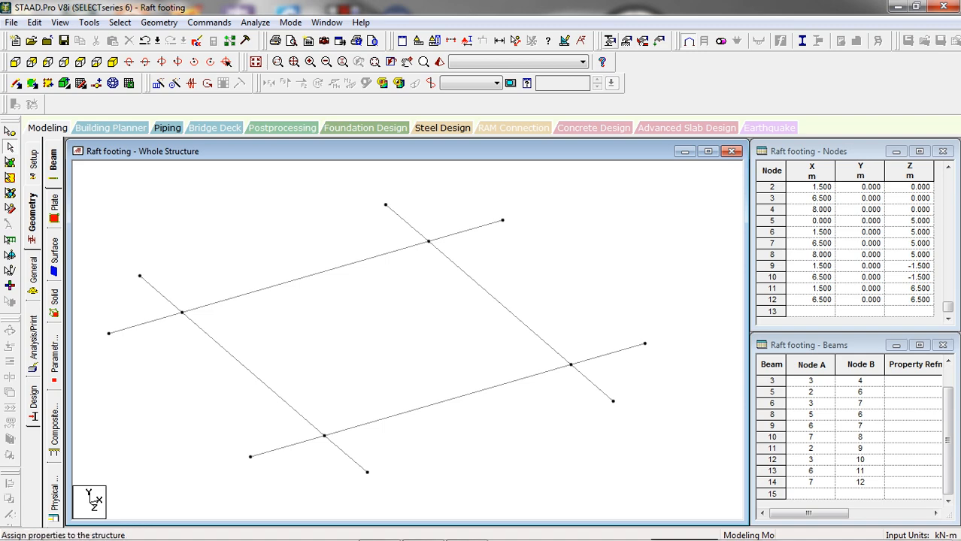
{"action": "left_click", "coordinate": [610, 41]}
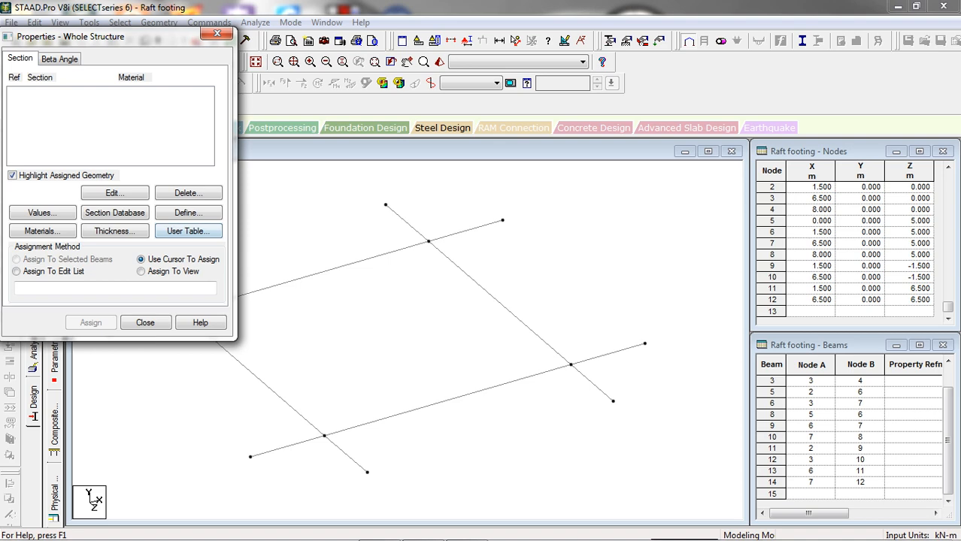
{"action": "left_click", "coordinate": [188, 213]}
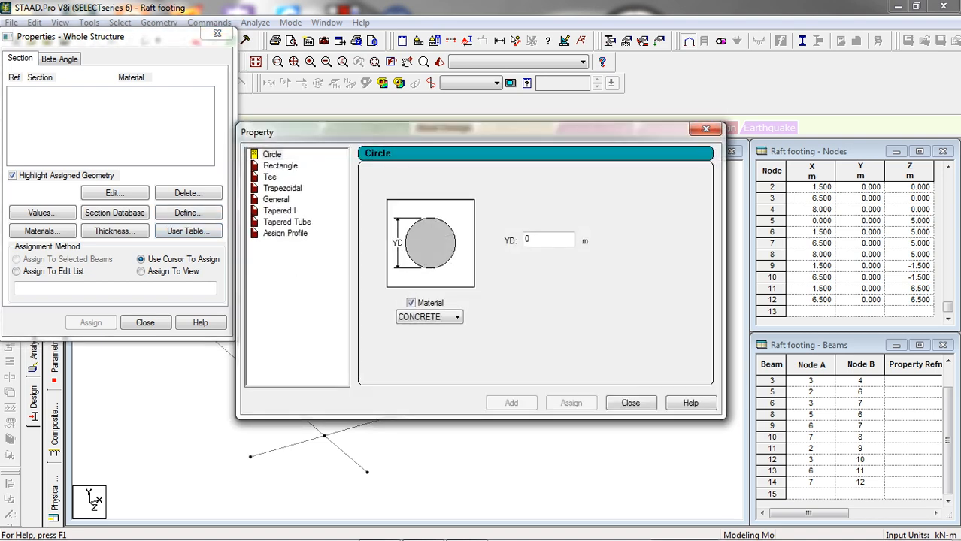
{"action": "left_click", "coordinate": [280, 166]}
{"action": "left_click", "coordinate": [545, 230]}
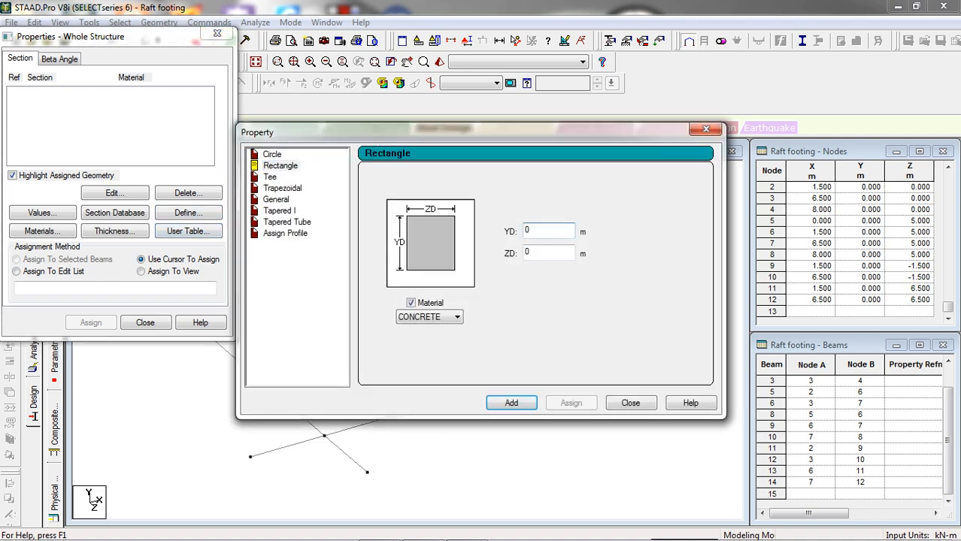
{"action": "type", "text": ".6"}
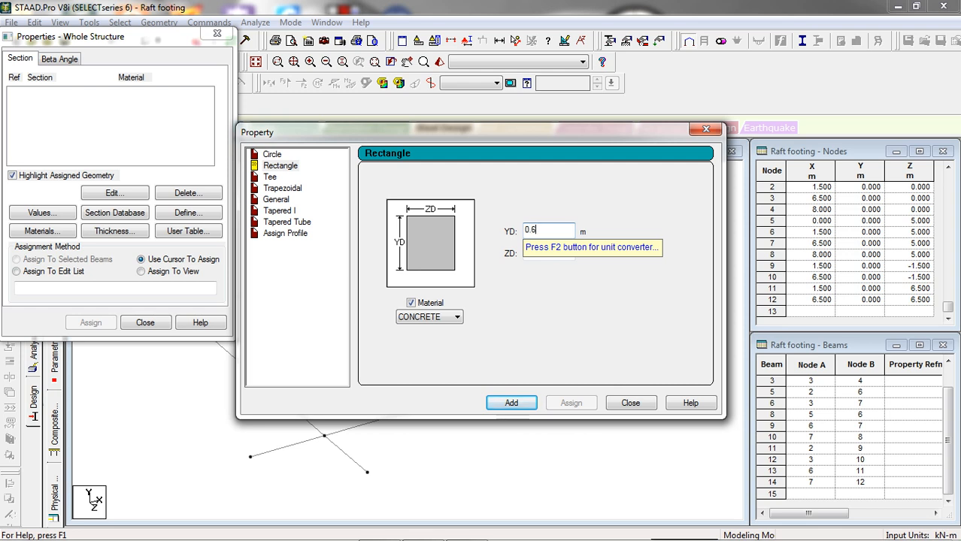
{"action": "left_click", "coordinate": [543, 253]}
{"action": "type", "text": ".6"}
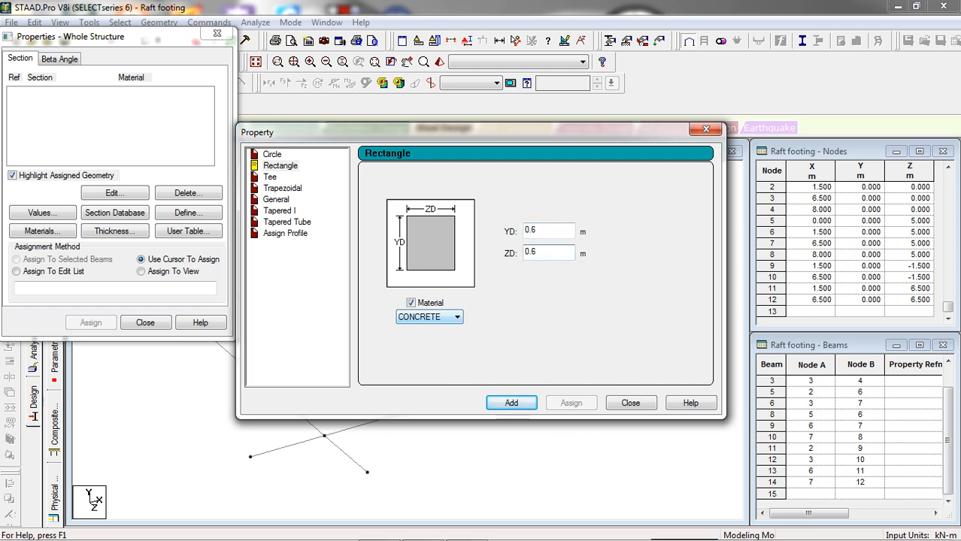
{"action": "key", "text": "Return"}
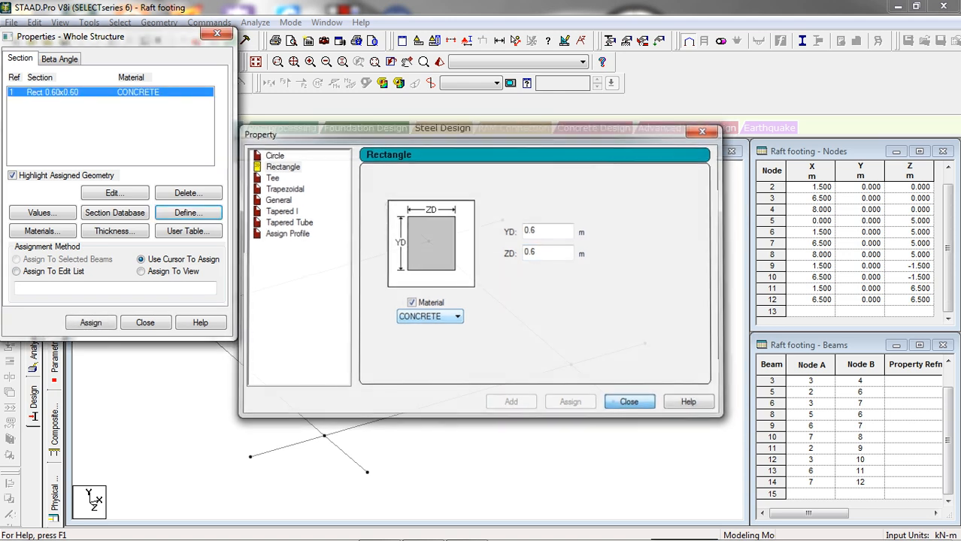
{"action": "left_click", "coordinate": [629, 402]}
Assign the 0.60x0.60 rectangular section to all beams in the view, then clear the beam selection.
{"action": "left_click", "coordinate": [143, 271]}
{"action": "left_click", "coordinate": [91, 322]}
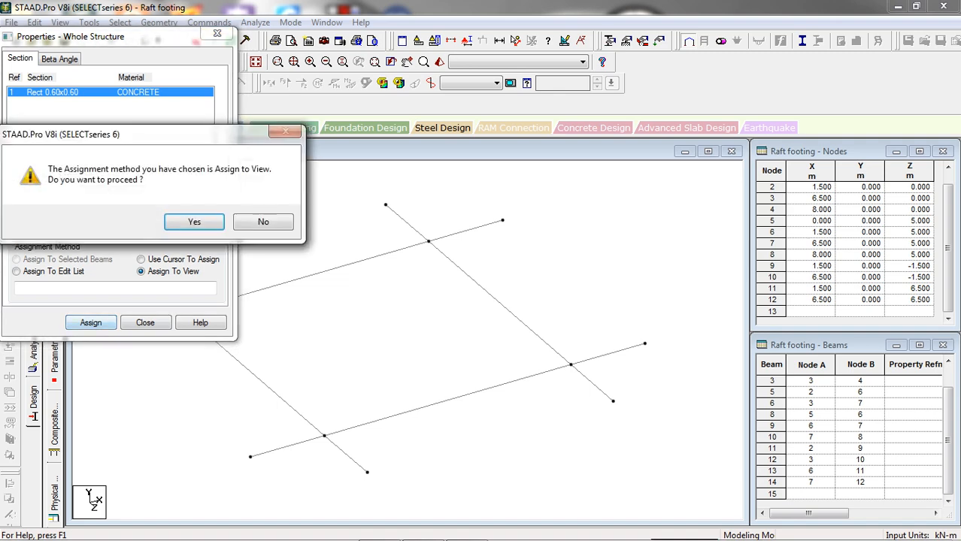
{"action": "left_click", "coordinate": [194, 221]}
{"action": "left_click", "coordinate": [145, 323]}
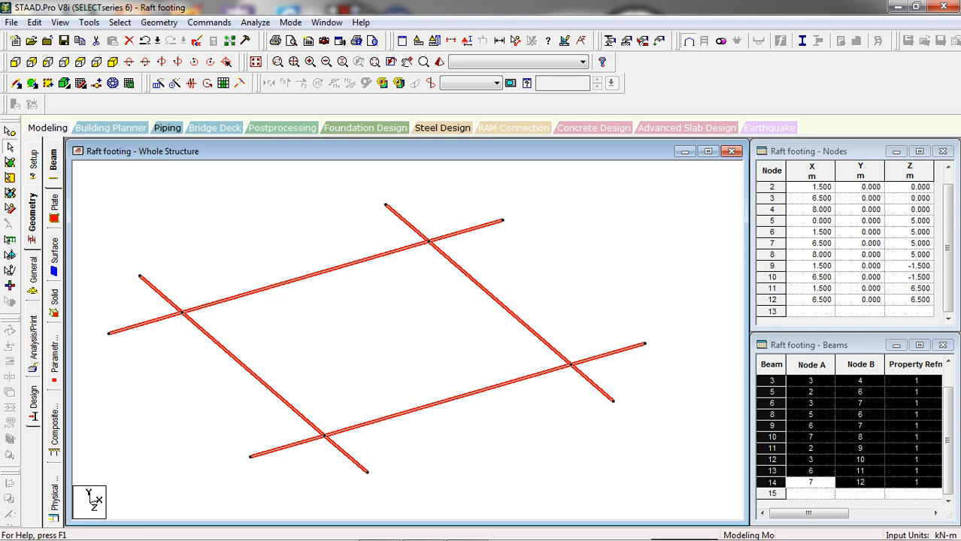
{"action": "left_click", "coordinate": [391, 331]}
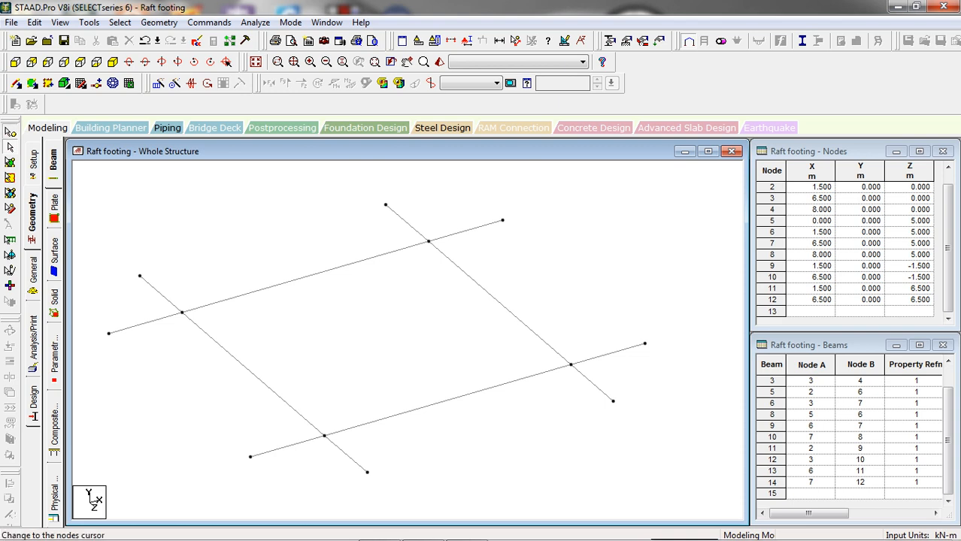
Repeat the two end nodes of the Z = 0 beam line once by -1.5 m in global Z without linking the steps.
{"action": "left_click", "coordinate": [10, 133]}
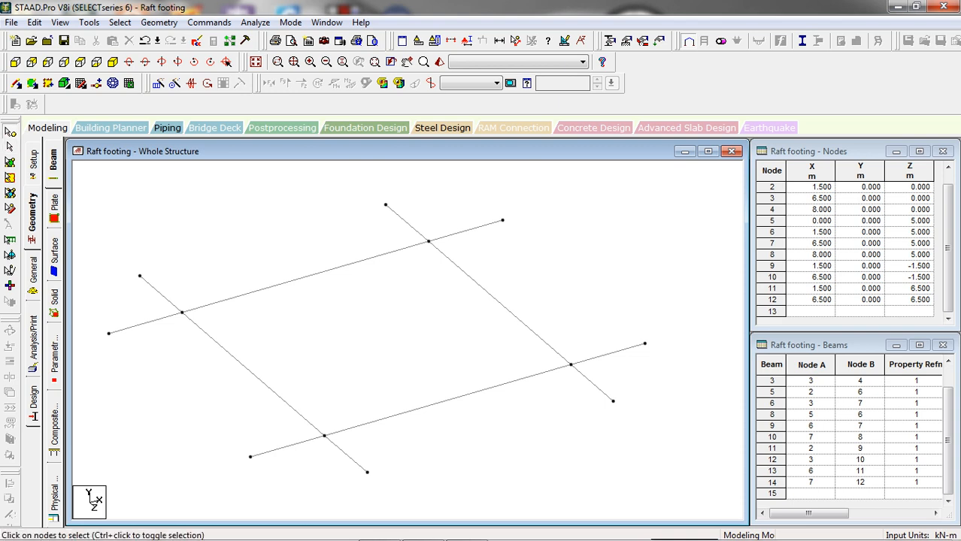
{"action": "left_click", "coordinate": [109, 333]}
{"action": "left_click_drag", "start_coordinate": [488, 209], "coordinate": [511, 241], "text": "ctrl"}
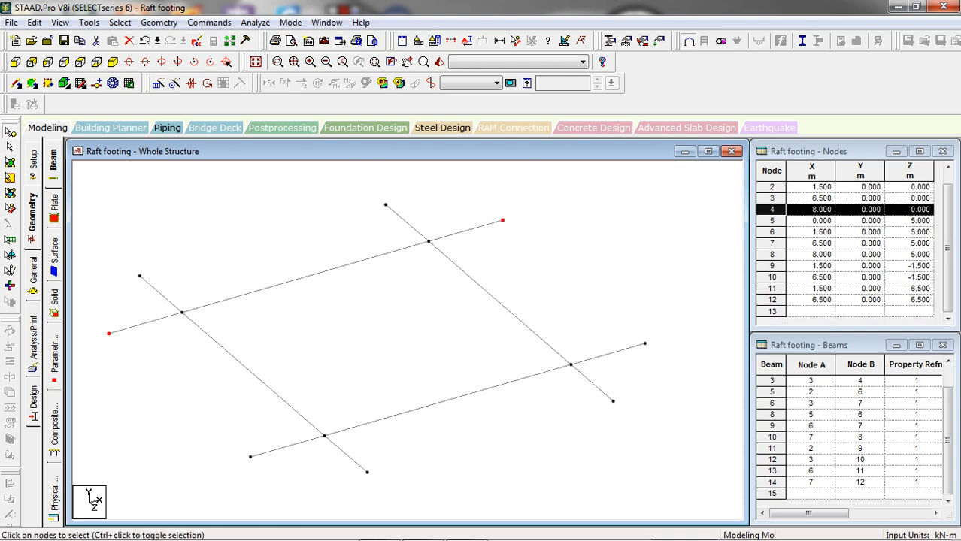
{"action": "left_click", "coordinate": [158, 83]}
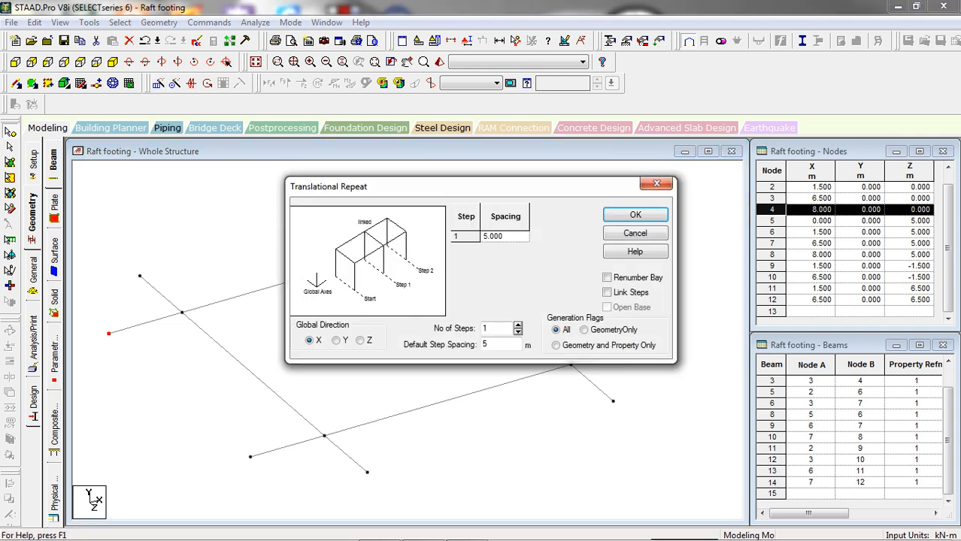
{"action": "left_click", "coordinate": [504, 236]}
{"action": "type", "text": "-1.5"}
{"action": "left_click", "coordinate": [360, 341]}
{"action": "left_click", "coordinate": [635, 215]}
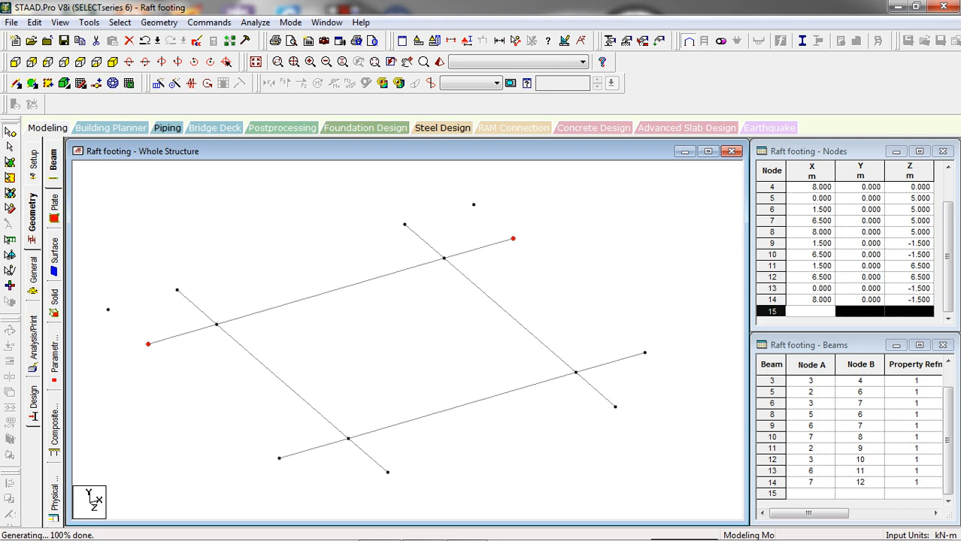
Repeat the two end nodes of the Z = 5 m beam line once by 1.5 m in global Z without linking the steps.
{"action": "left_click", "coordinate": [278, 458]}
{"action": "left_click_drag", "start_coordinate": [629, 337], "coordinate": [655, 373]}
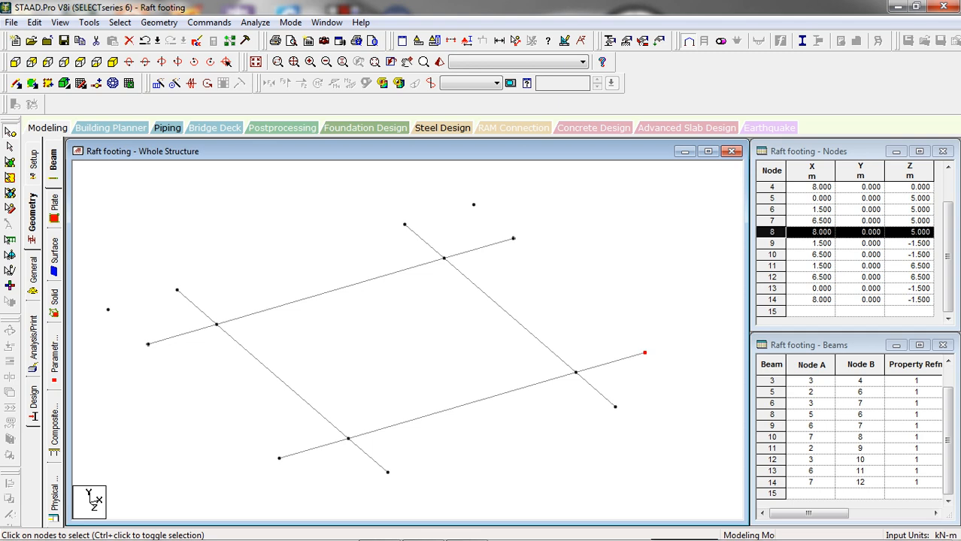
{"action": "left_click_drag", "start_coordinate": [257, 447], "coordinate": [283, 477], "text": "ctrl"}
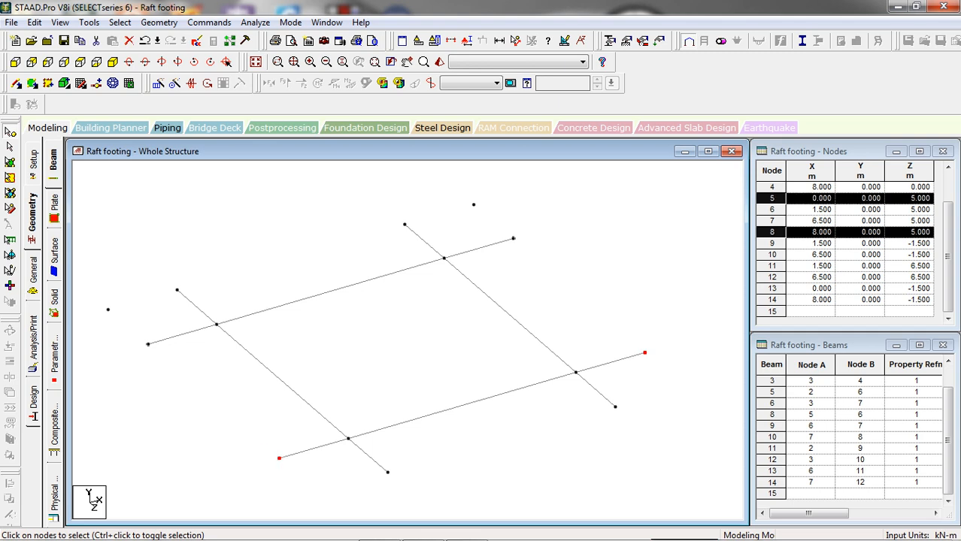
{"action": "left_click", "coordinate": [159, 83]}
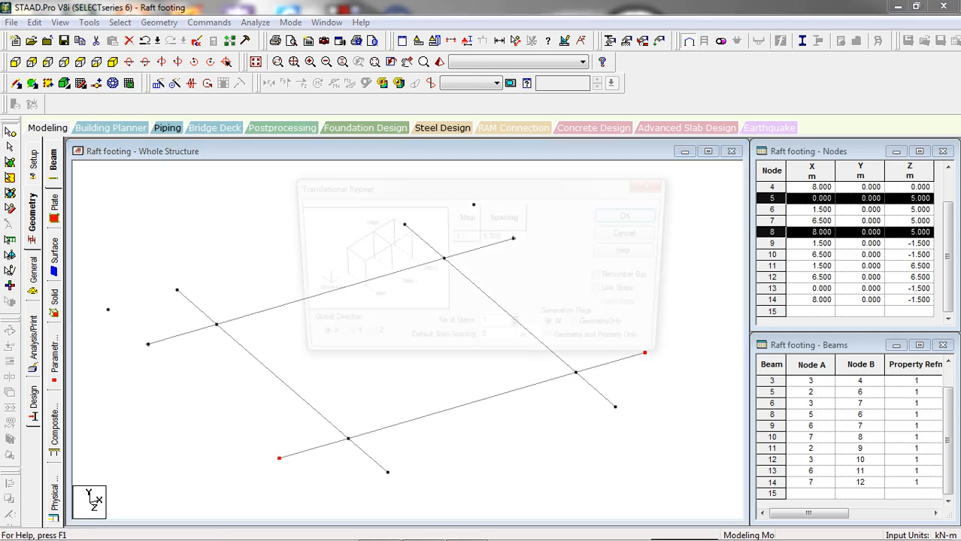
{"action": "left_click", "coordinate": [505, 236]}
{"action": "type", "text": "1.5"}
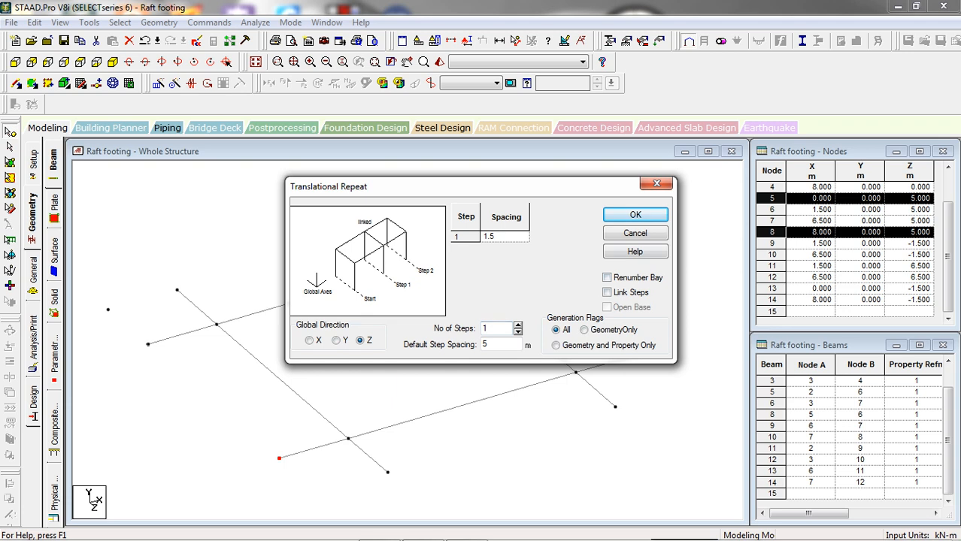
{"action": "left_click", "coordinate": [635, 214]}
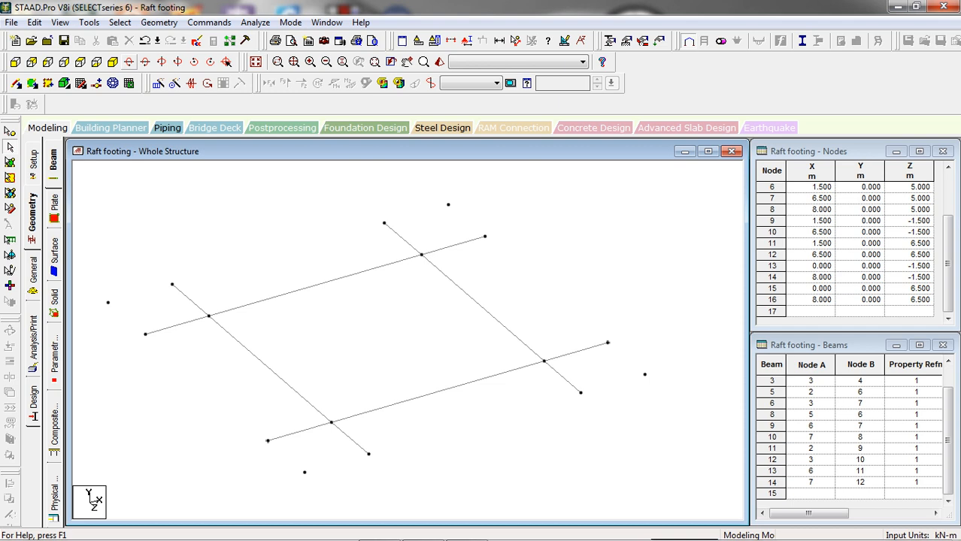
Add a quad plate over the corner overhang from X = 0 to 1.5 m and Z = -1.5 to 0 m.
{"action": "left_click", "coordinate": [159, 22]}
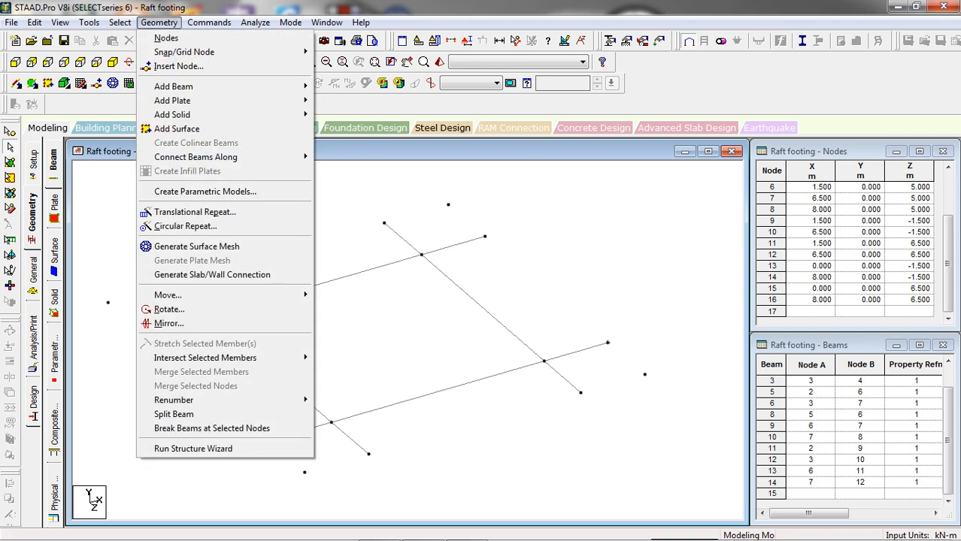
{"action": "mouse_move", "coordinate": [181, 100]}
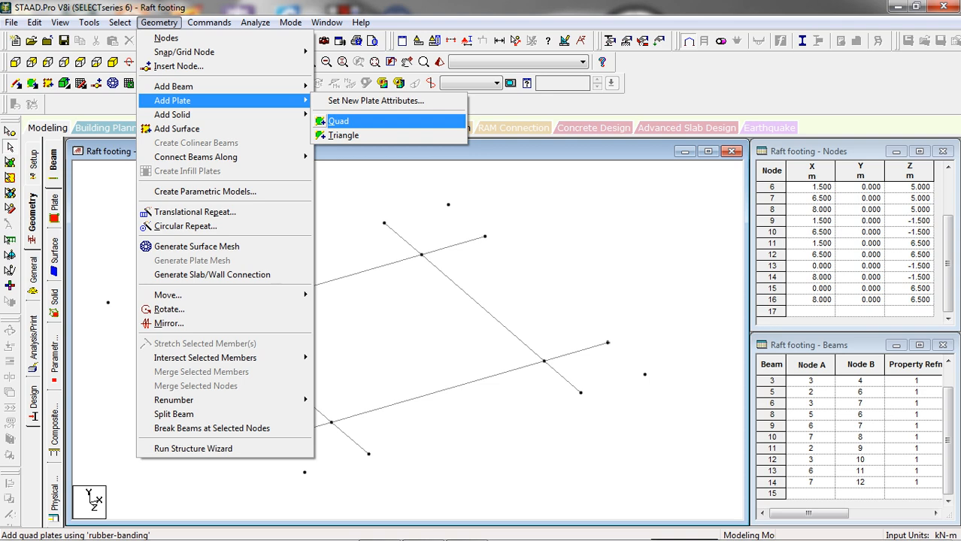
{"action": "left_click", "coordinate": [338, 121]}
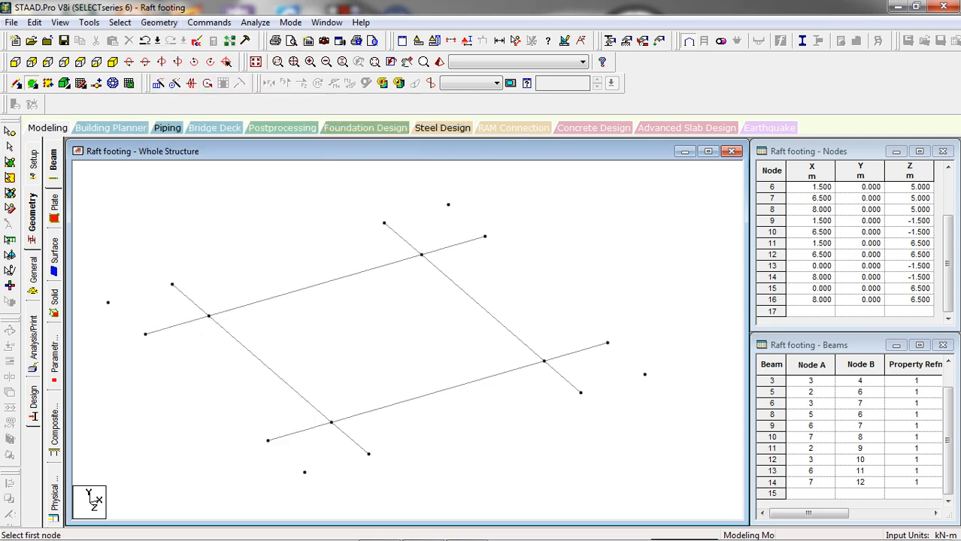
{"action": "left_click", "coordinate": [146, 334]}
{"action": "left_click", "coordinate": [108, 302]}
{"action": "left_click", "coordinate": [172, 284]}
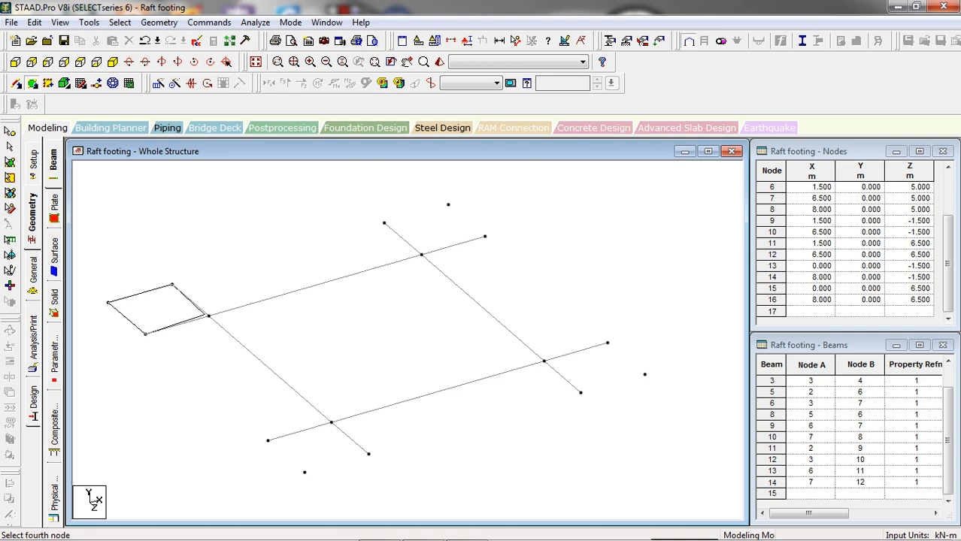
{"action": "left_click", "coordinate": [209, 316]}
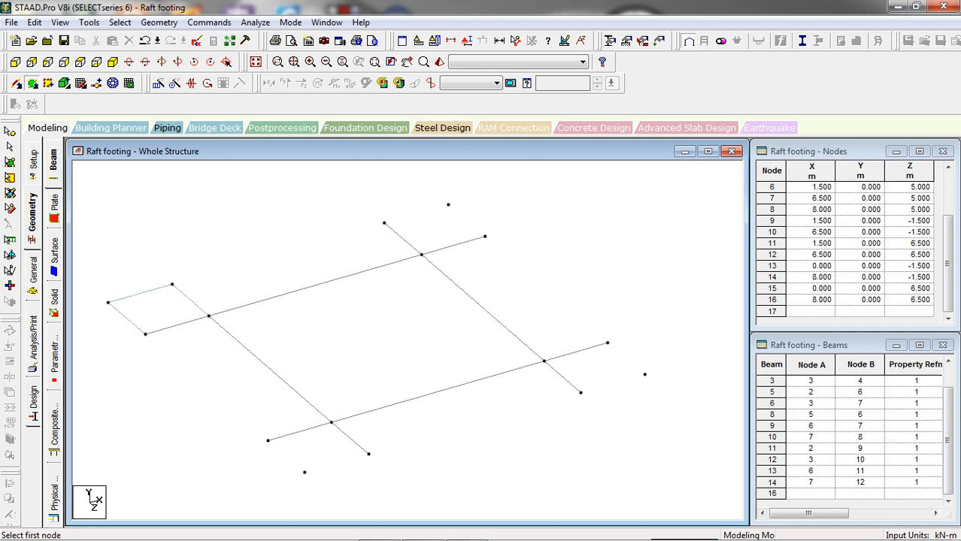
Add two quad plates between Z = -1.5 and 0 m, spanning X = 1.5 to 6.5 m and X = 6.5 to 8 m.
{"action": "left_click", "coordinate": [208, 316]}
{"action": "left_click", "coordinate": [172, 284]}
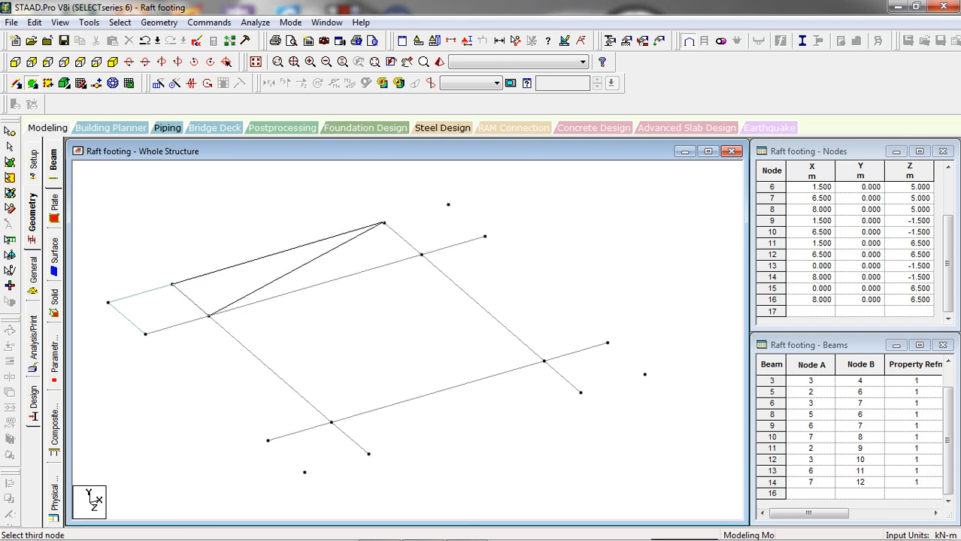
{"action": "left_click", "coordinate": [383, 223]}
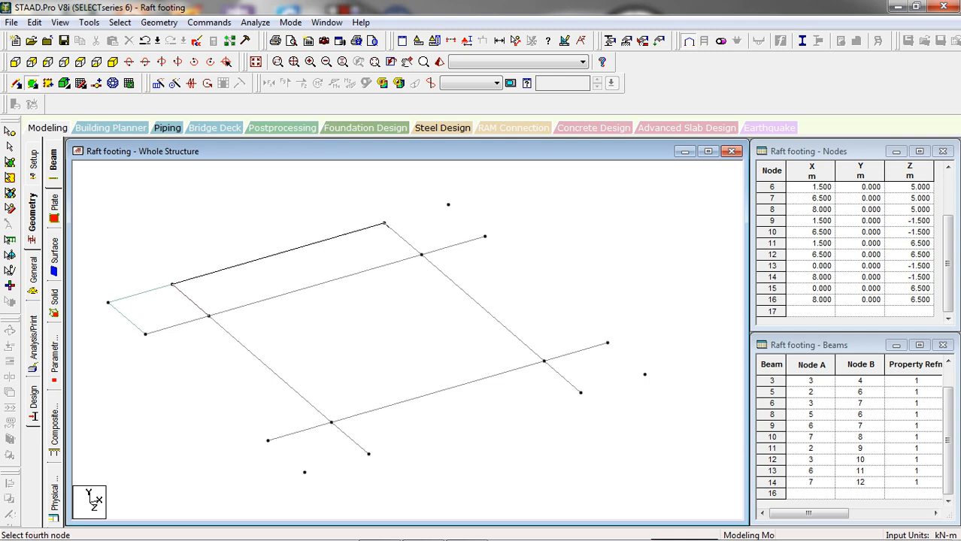
{"action": "left_click", "coordinate": [421, 254]}
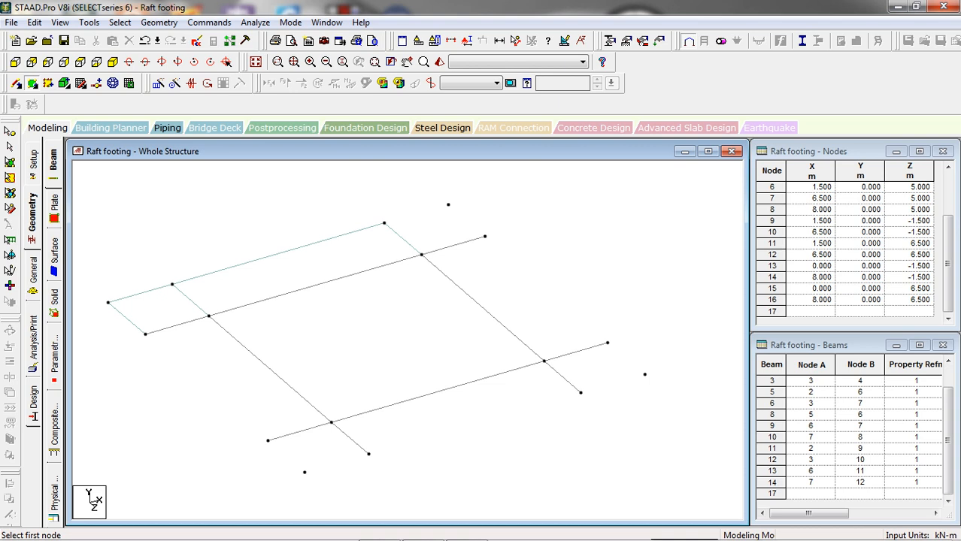
{"action": "left_click", "coordinate": [384, 223]}
{"action": "left_click", "coordinate": [421, 255]}
{"action": "left_click", "coordinate": [448, 204]}
{"action": "left_click", "coordinate": [485, 236]}
Add a quad plate over the overhang from X = 0 to 1.5 m and Z = 0 to 5 m, declining the auto save.
{"action": "left_click", "coordinate": [145, 334]}
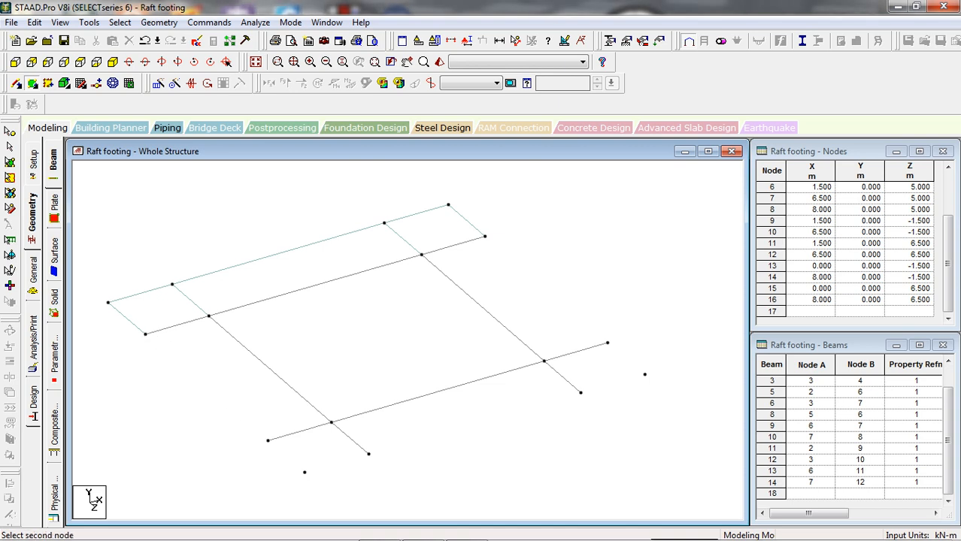
{"action": "left_click", "coordinate": [268, 440]}
{"action": "left_click", "coordinate": [209, 316]}
{"action": "left_click", "coordinate": [331, 422]}
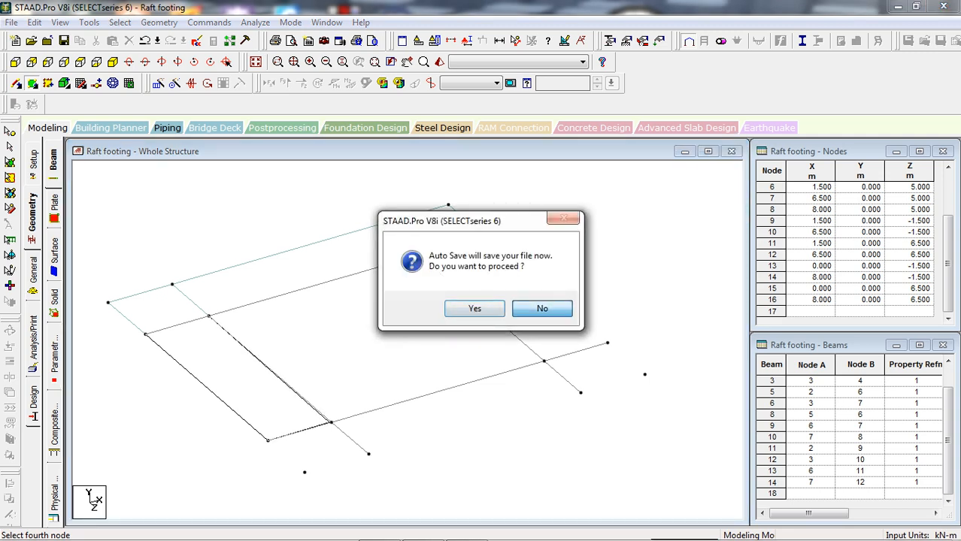
{"action": "left_click", "coordinate": [542, 308]}
{"action": "left_click", "coordinate": [330, 423]}
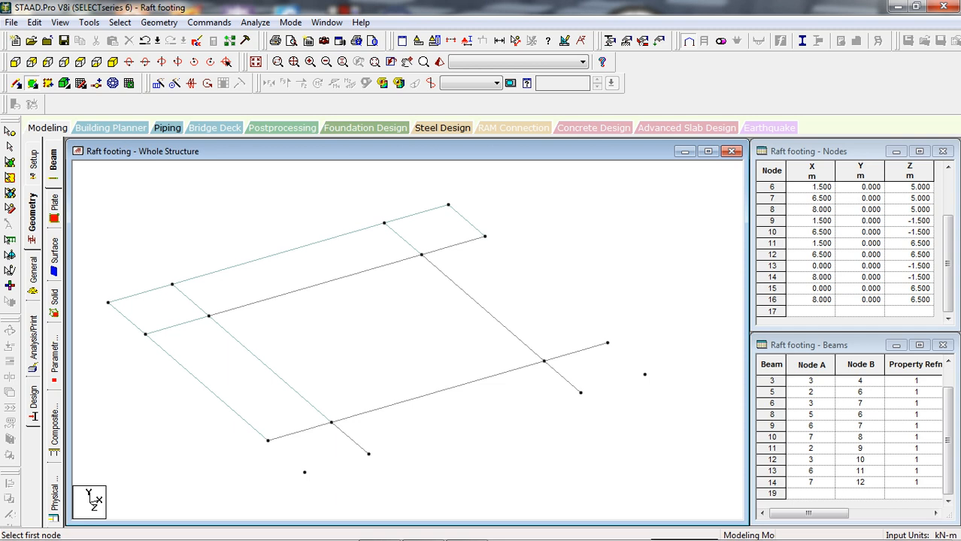
Add quad plates over the central 5 m bay and the adjoining overhang from X = 6.5 to 8 m, Z = 0 to 5 m.
{"action": "left_click", "coordinate": [331, 423]}
{"action": "left_click", "coordinate": [208, 316]}
{"action": "left_click", "coordinate": [421, 255]}
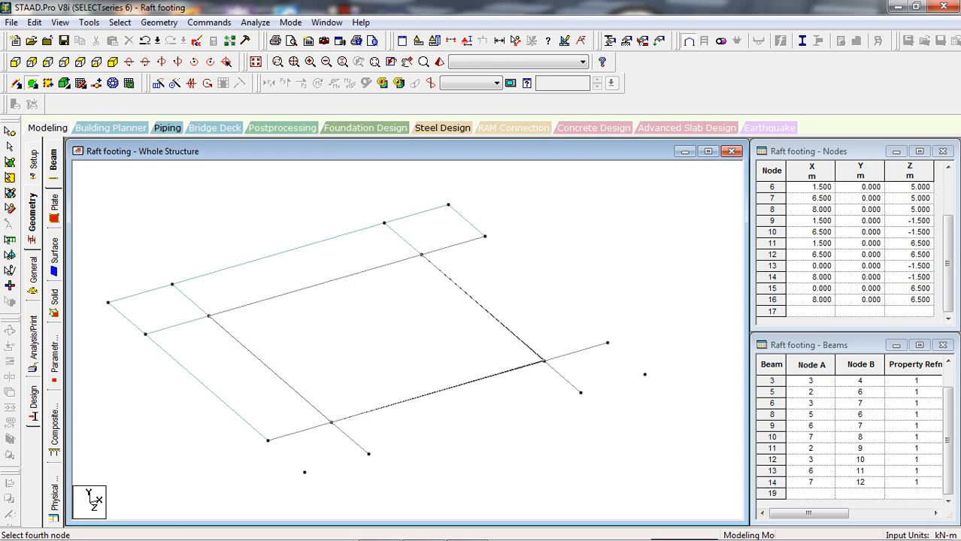
{"action": "left_click", "coordinate": [543, 362]}
{"action": "left_click", "coordinate": [543, 362]}
{"action": "left_click", "coordinate": [421, 256]}
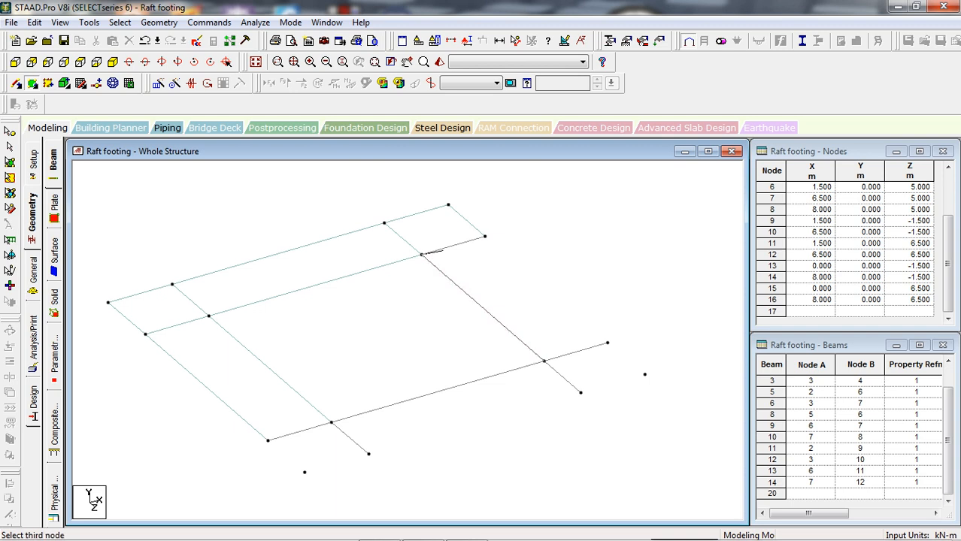
{"action": "left_click", "coordinate": [485, 237]}
{"action": "left_click", "coordinate": [608, 343]}
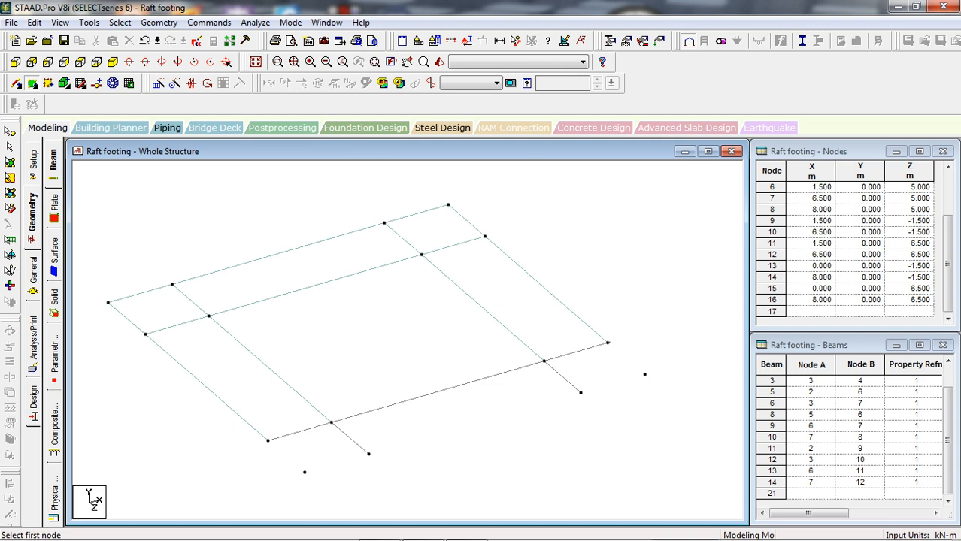
Add three quad plates along the Z = 5 to 6.5 m overhang, split at X = 1.5 m and X = 6.5 m.
{"action": "left_click", "coordinate": [269, 441]}
{"action": "left_click", "coordinate": [304, 472]}
{"action": "left_click", "coordinate": [331, 422]}
{"action": "left_click", "coordinate": [368, 454]}
{"action": "left_click", "coordinate": [369, 454]}
{"action": "left_click", "coordinate": [331, 423]}
{"action": "left_click", "coordinate": [544, 362]}
{"action": "left_click", "coordinate": [580, 392]}
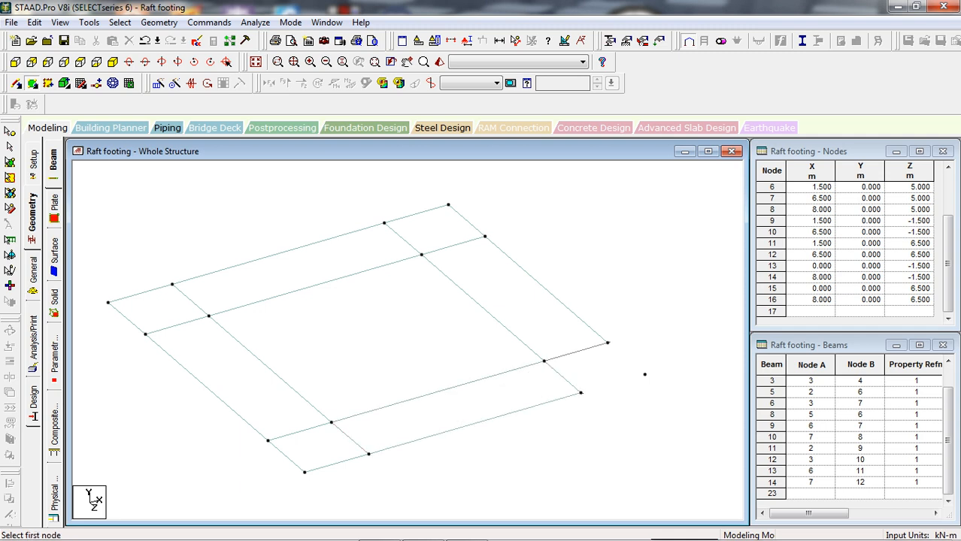
{"action": "left_click", "coordinate": [580, 393]}
{"action": "left_click", "coordinate": [543, 362]}
{"action": "left_click", "coordinate": [608, 343]}
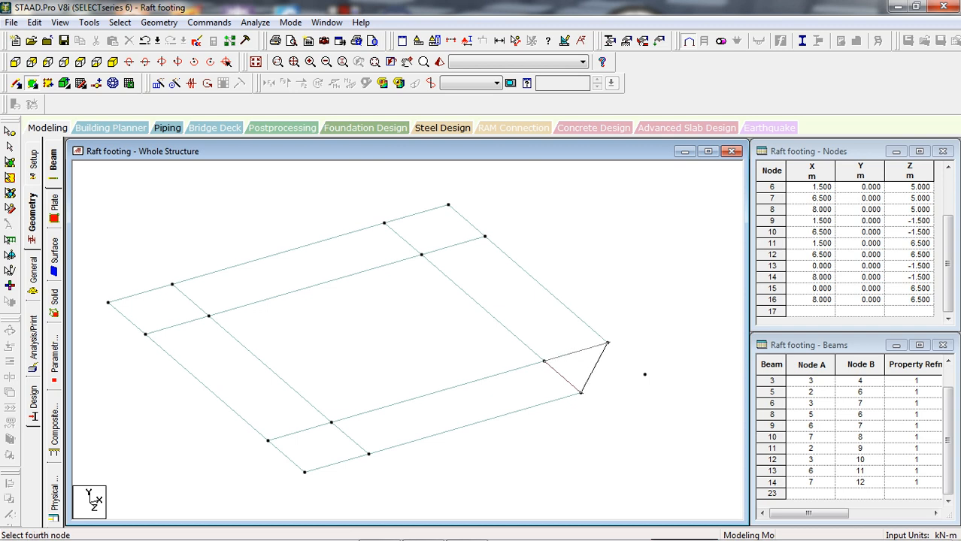
{"action": "left_click", "coordinate": [644, 375]}
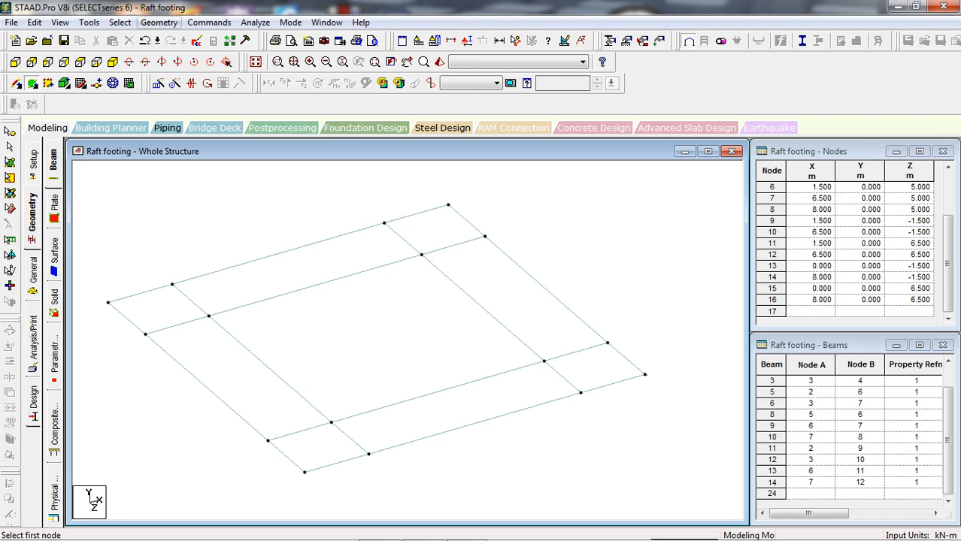
Define a concrete plate element thickness of 0.3 m at all four nodes.
{"action": "left_click", "coordinate": [159, 22]}
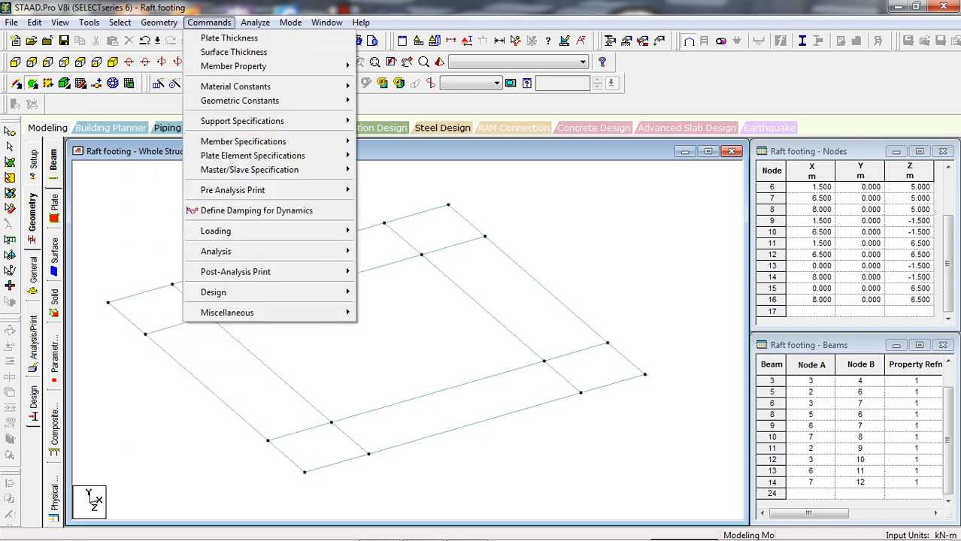
{"action": "left_click", "coordinate": [209, 22]}
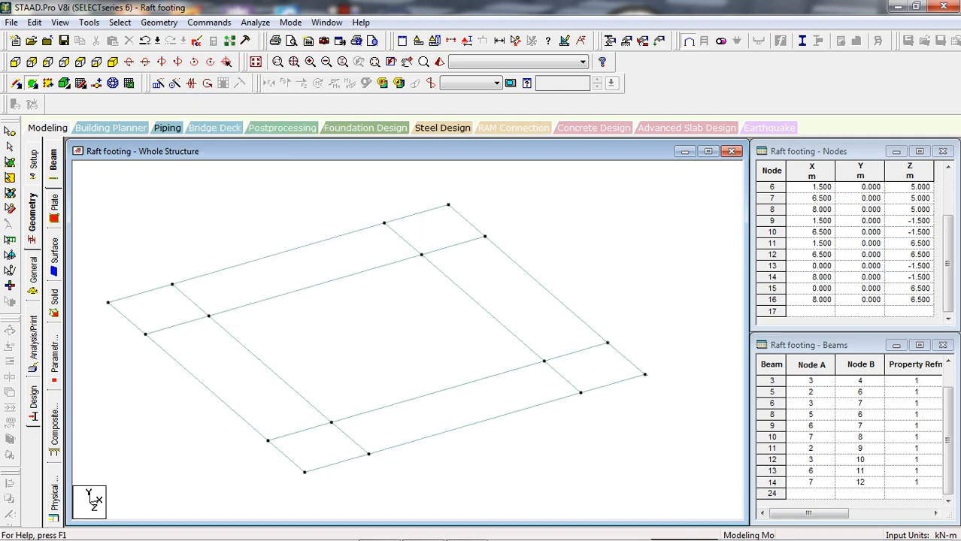
{"action": "left_click", "coordinate": [610, 41]}
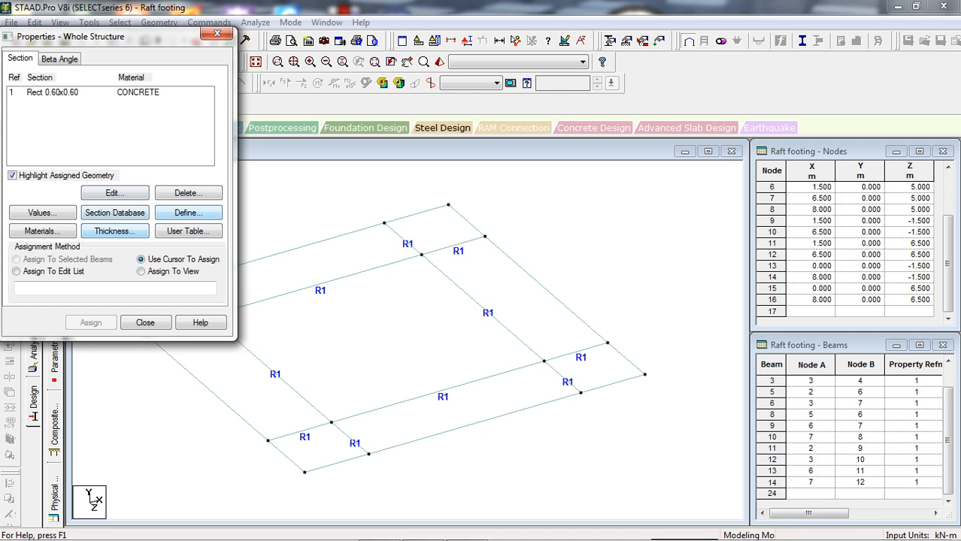
{"action": "left_click", "coordinate": [114, 231]}
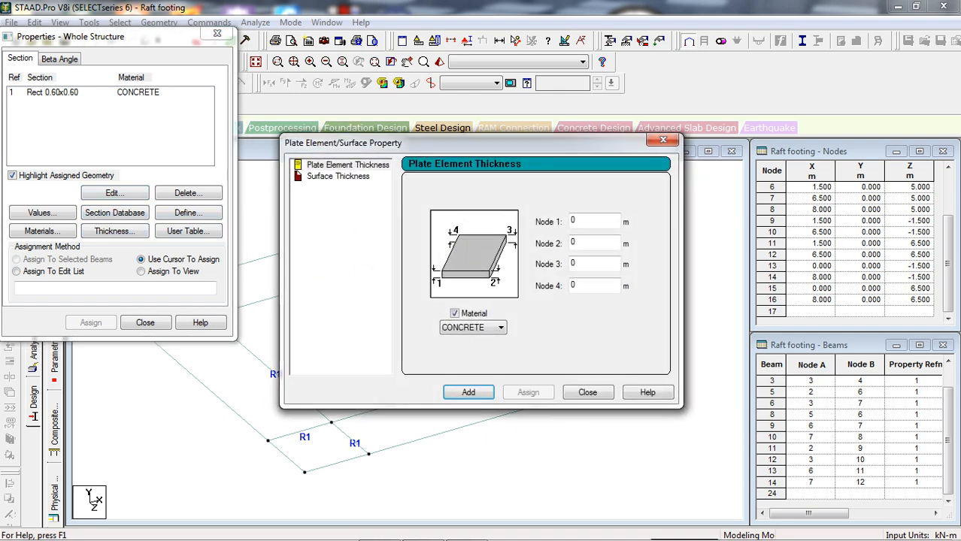
{"action": "left_click", "coordinate": [581, 220]}
{"action": "type", "text": ".3"}
{"action": "key", "text": "Return"}
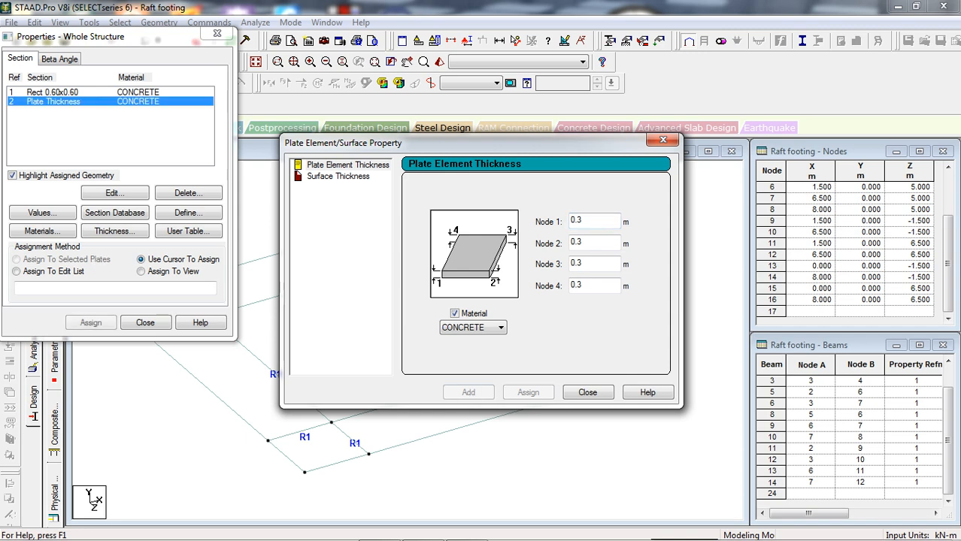
{"action": "left_click", "coordinate": [588, 392]}
Assign the plate thickness to all plates in the view, then clear the plate selection.
{"action": "left_click_drag", "start_coordinate": [112, 36], "coordinate": [732, 34]}
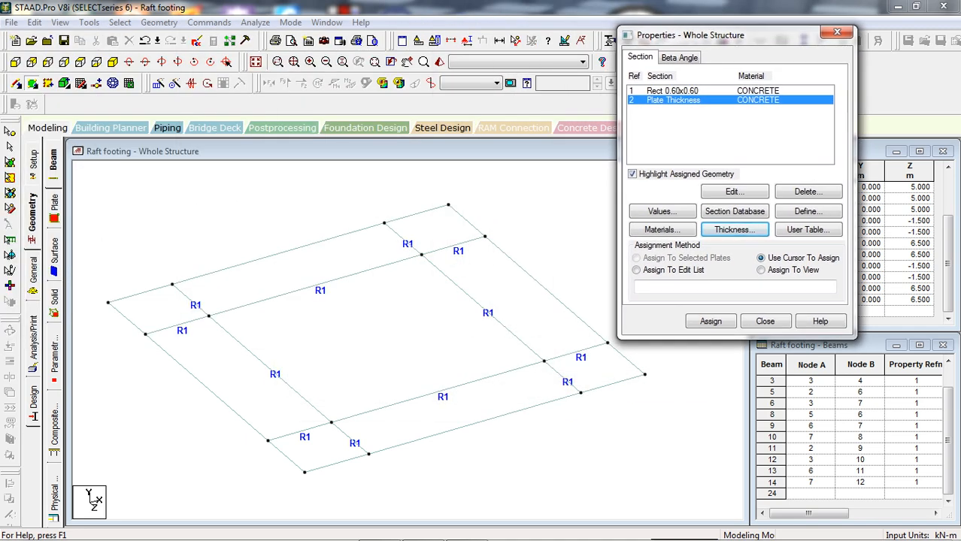
{"action": "left_click", "coordinate": [761, 269]}
{"action": "left_click", "coordinate": [711, 321]}
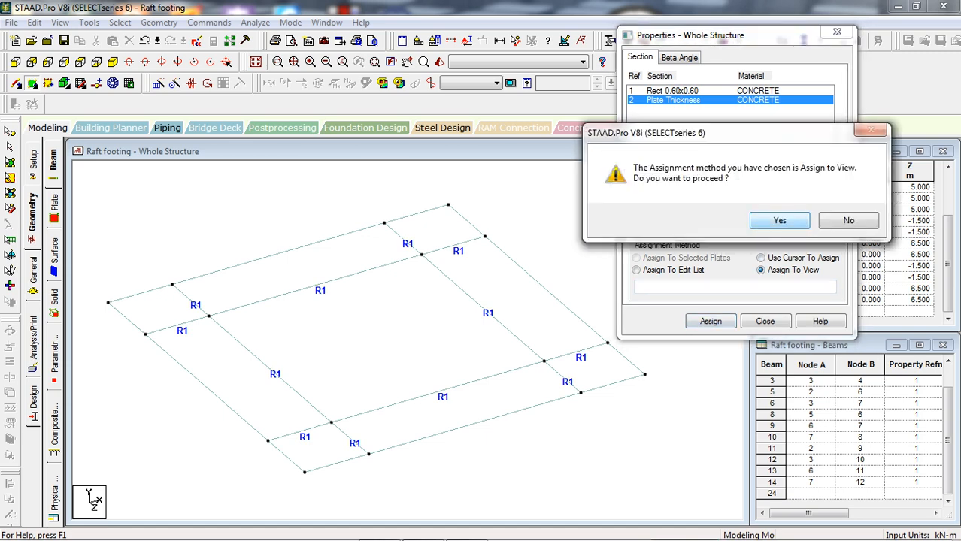
{"action": "left_click", "coordinate": [794, 225]}
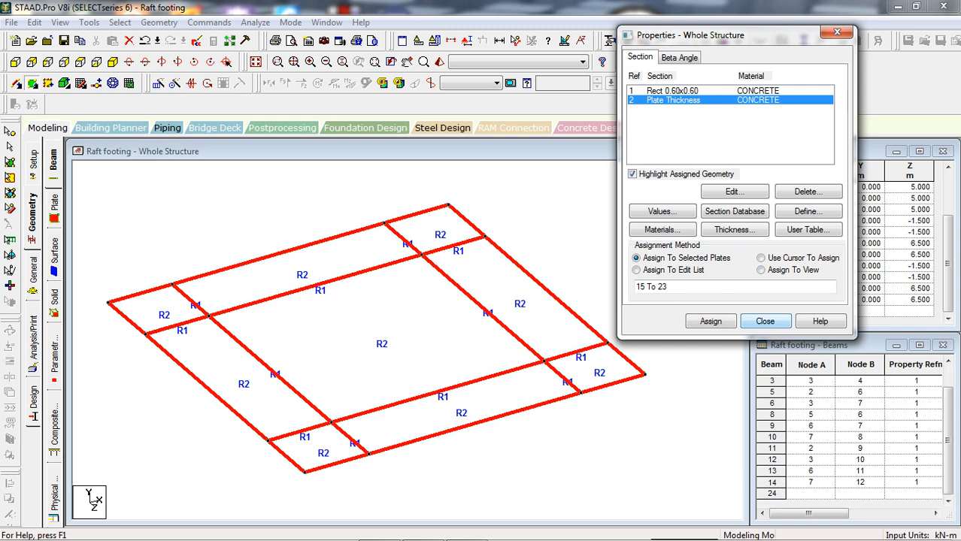
{"action": "left_click", "coordinate": [765, 321]}
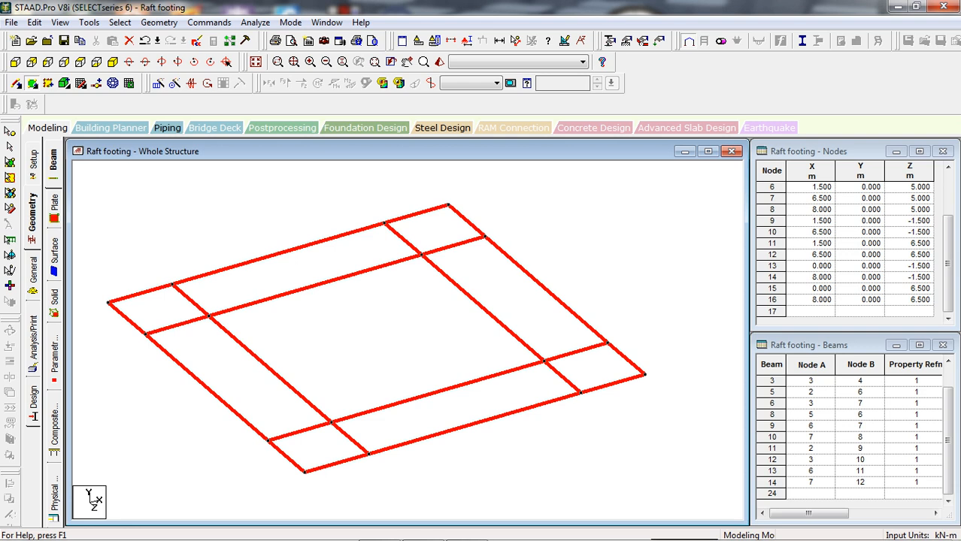
{"action": "left_click", "coordinate": [10, 147]}
{"action": "left_click", "coordinate": [174, 218]}
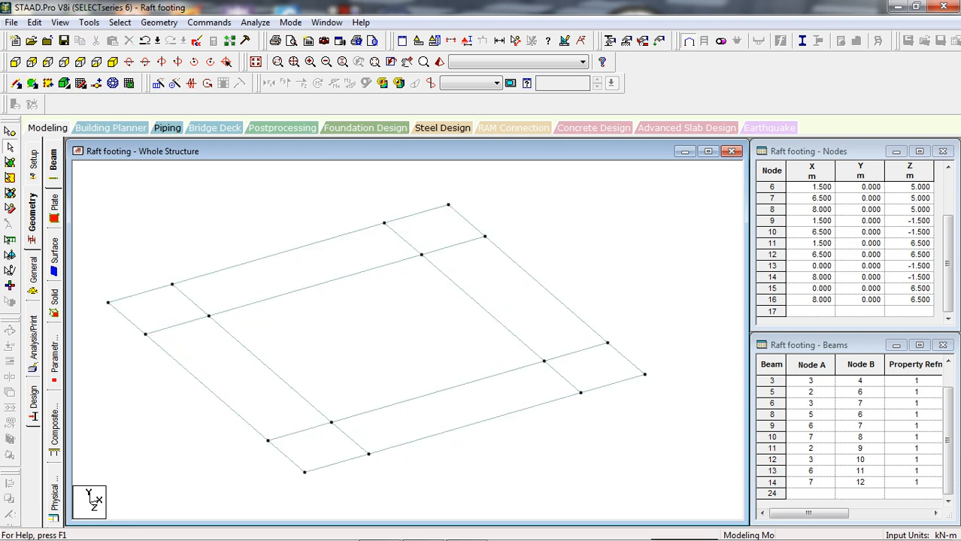
Display the plate orientation labels and check the local axes of all plates.
{"action": "right_click", "coordinate": [588, 195]}
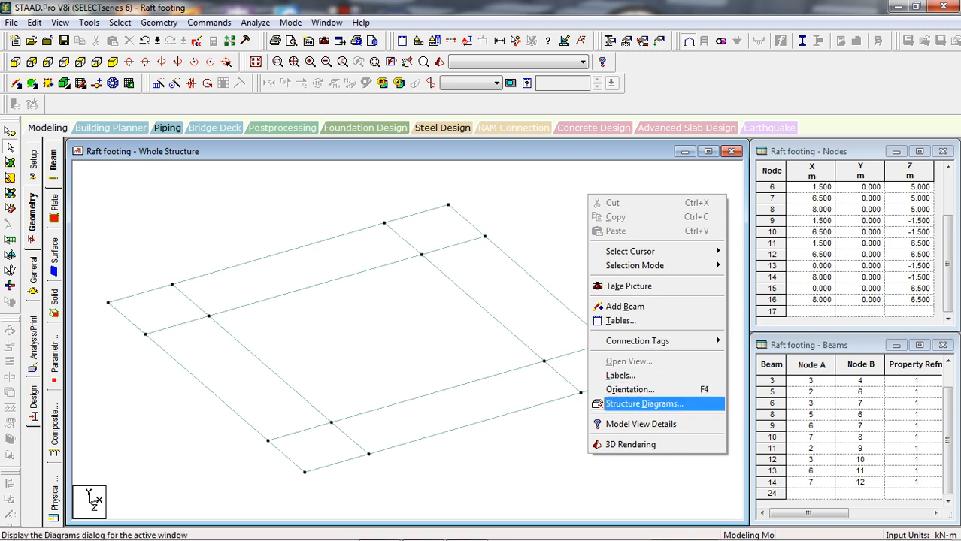
{"action": "left_click", "coordinate": [620, 375]}
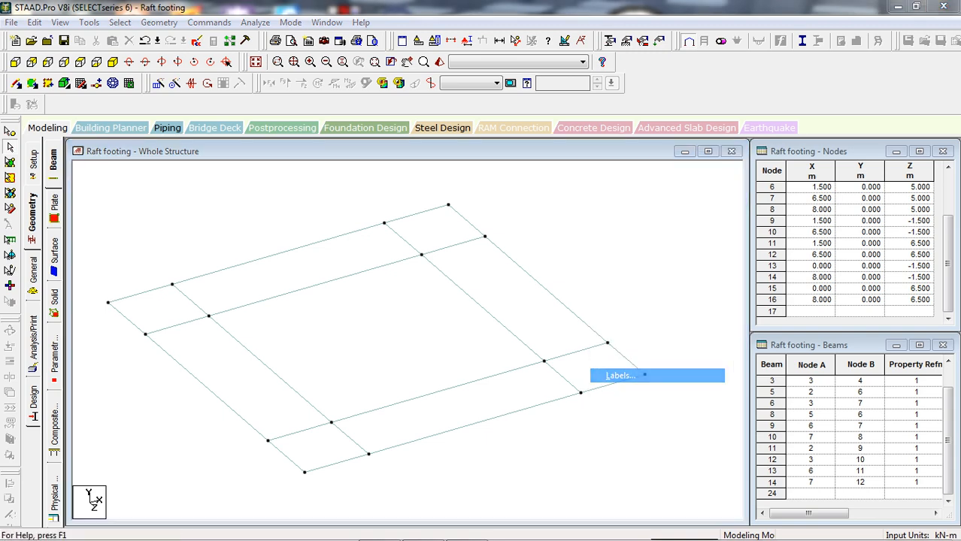
{"action": "left_click_drag", "start_coordinate": [391, 53], "coordinate": [617, 20]}
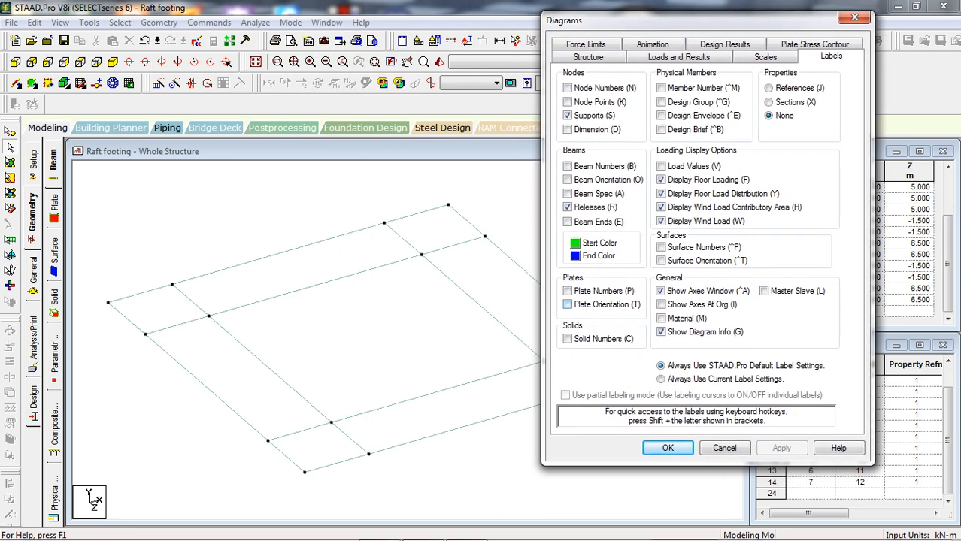
{"action": "left_click", "coordinate": [568, 305]}
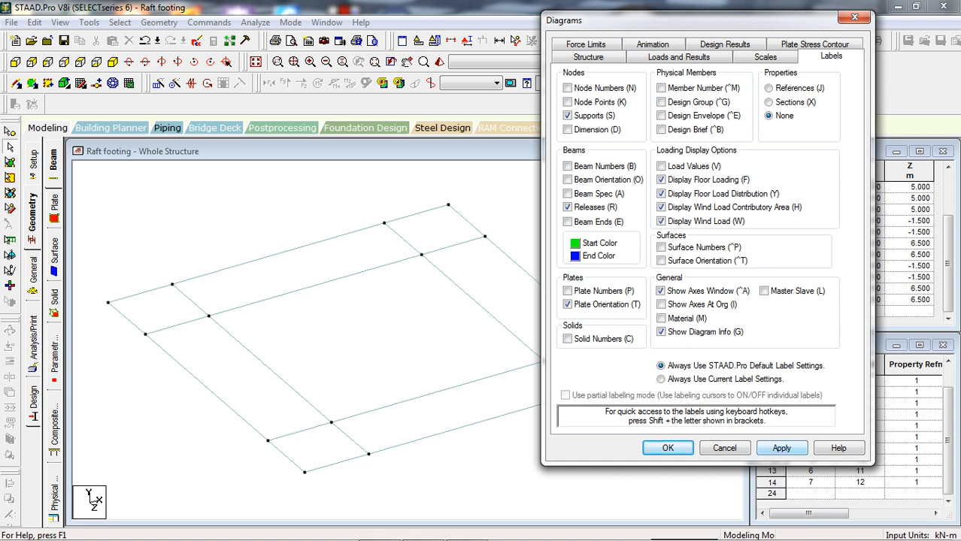
{"action": "left_click", "coordinate": [781, 448]}
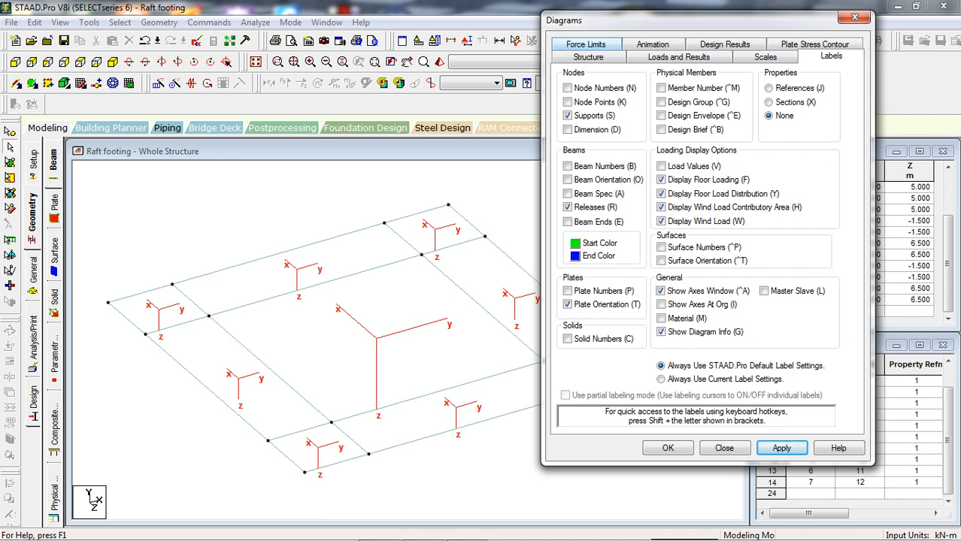
{"action": "left_click_drag", "start_coordinate": [677, 20], "coordinate": [790, 22]}
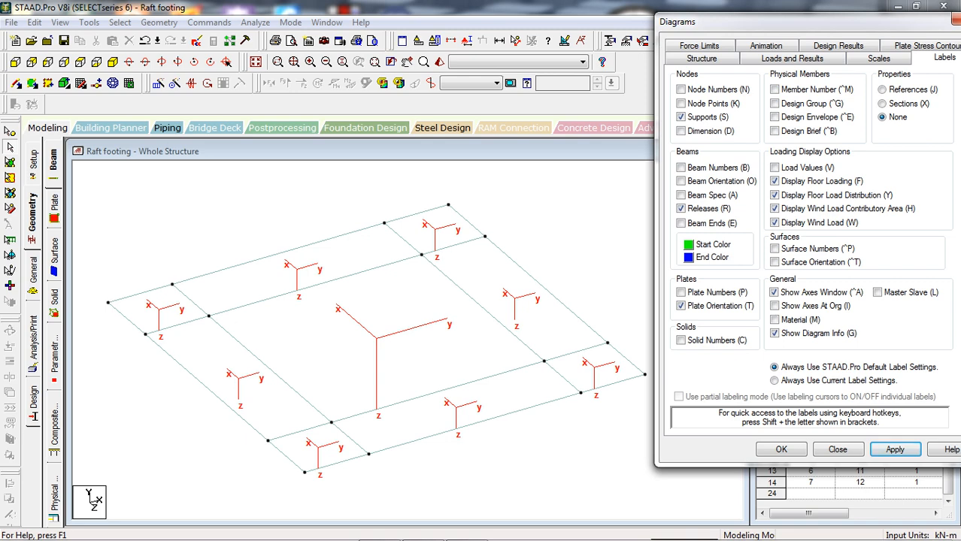
Turn off the plate orientation labels and close the diagram settings.
{"action": "left_click_drag", "start_coordinate": [797, 22], "coordinate": [606, 23]}
{"action": "left_click", "coordinate": [490, 307]}
{"action": "left_click", "coordinate": [703, 451]}
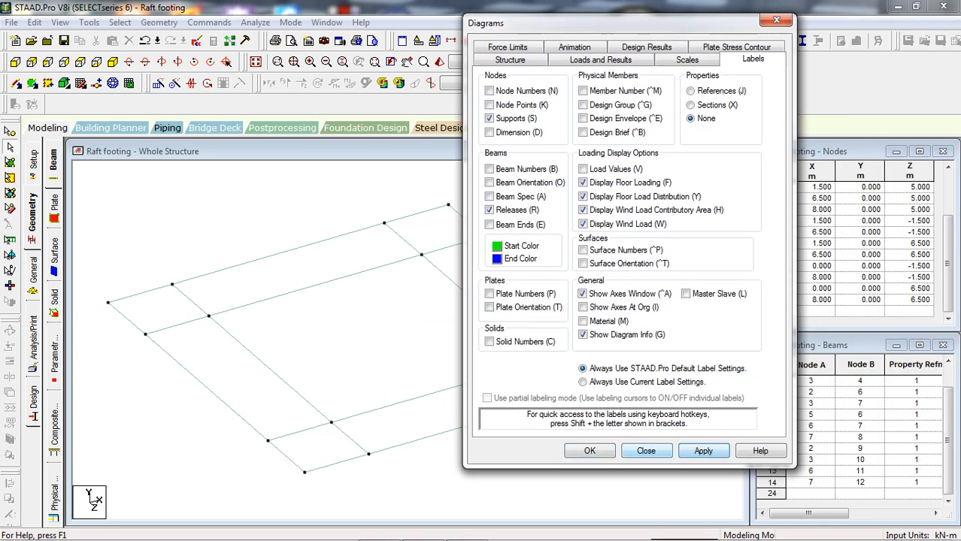
{"action": "left_click", "coordinate": [646, 451]}
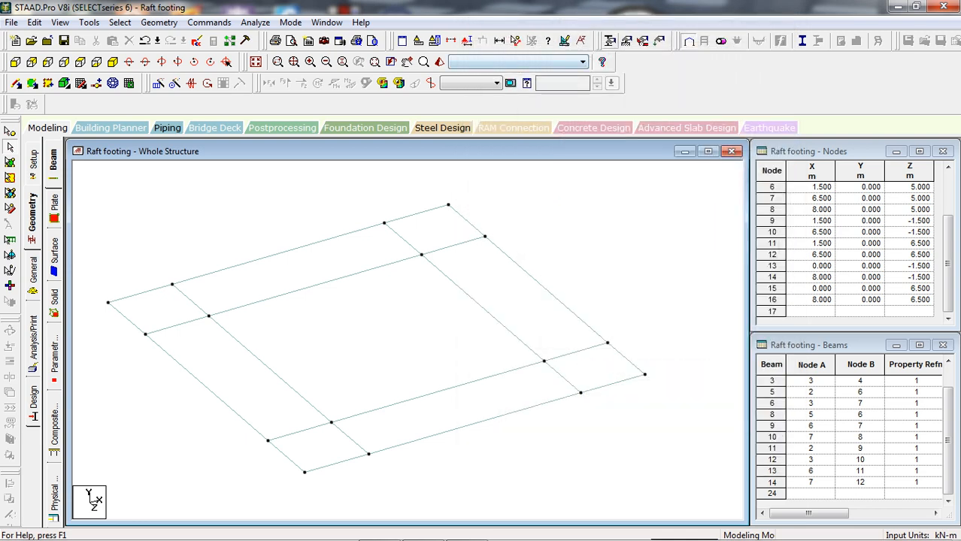
{"action": "left_click", "coordinate": [626, 40]}
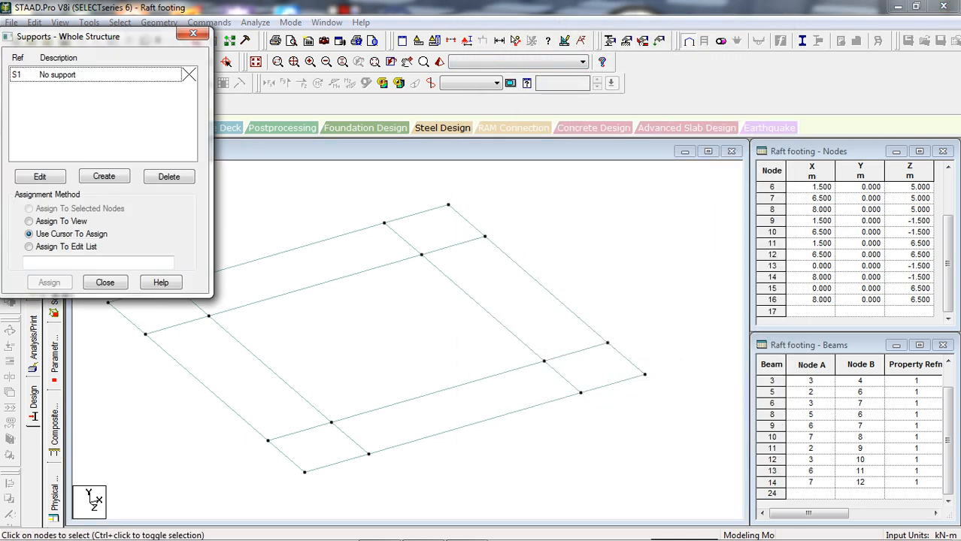
{"action": "left_click", "coordinate": [105, 282]}
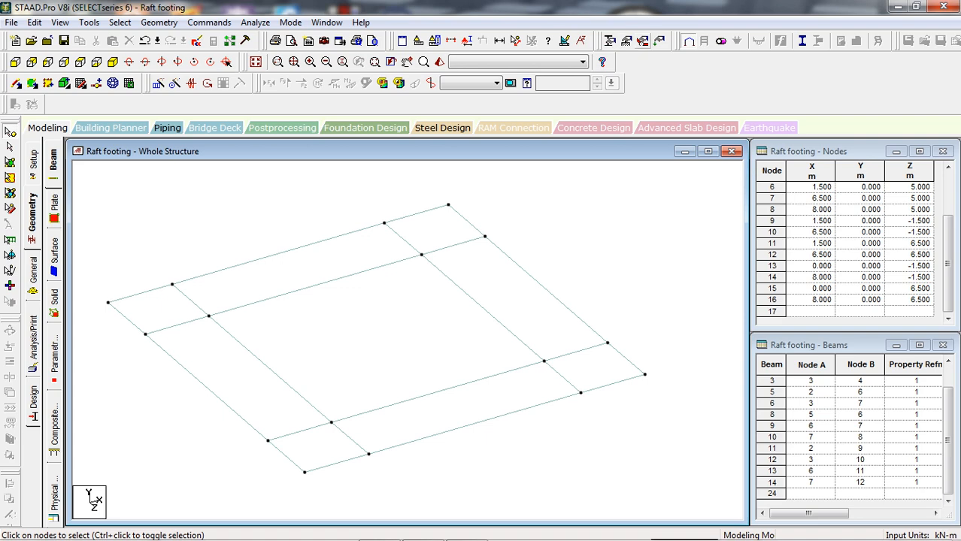
{"action": "left_click", "coordinate": [643, 41]}
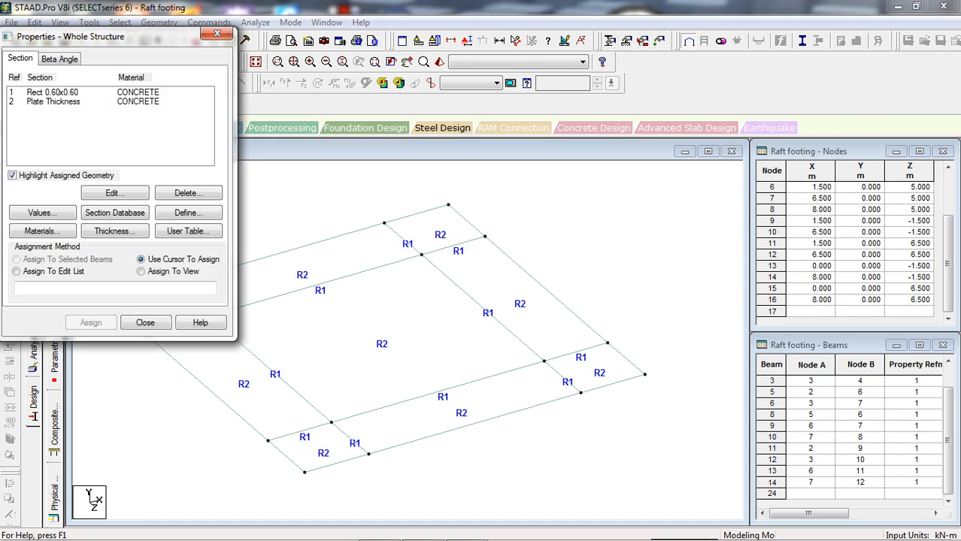
{"action": "left_click", "coordinate": [145, 323]}
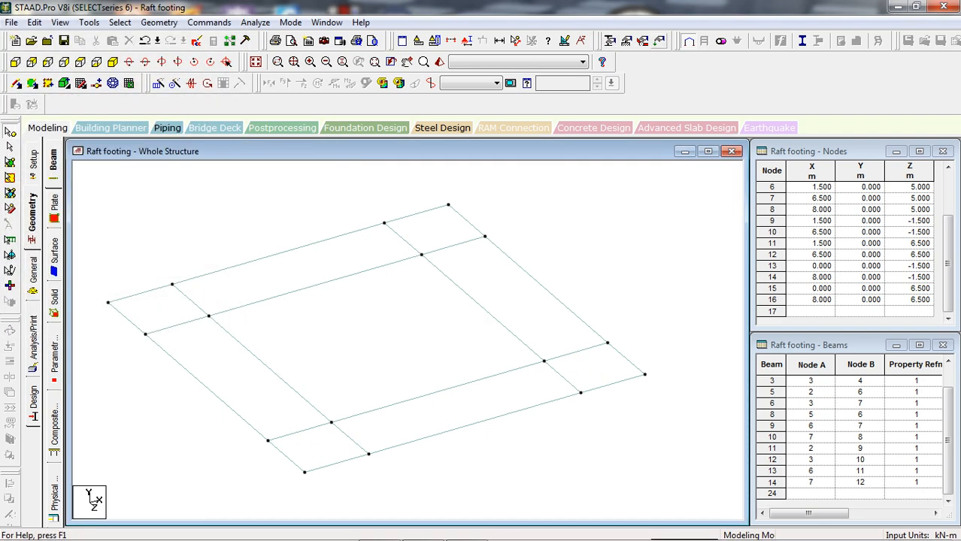
Create primary load case 1 titled DL with the loading type Dead.
{"action": "left_click", "coordinate": [658, 41]}
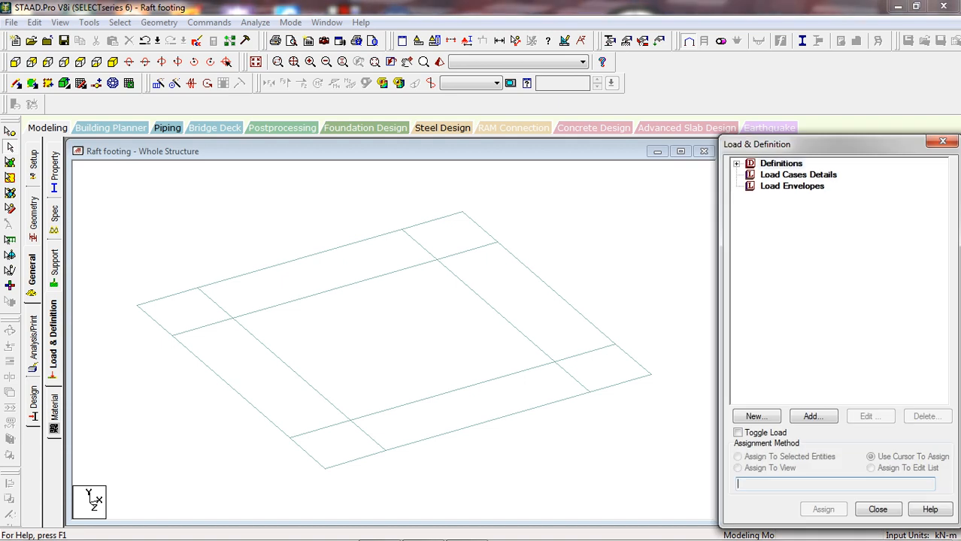
{"action": "left_click", "coordinate": [798, 175]}
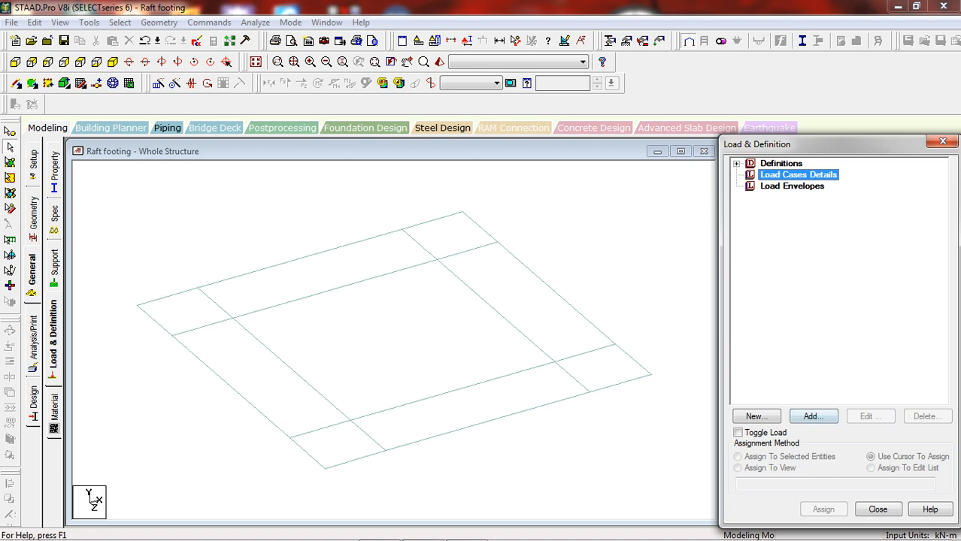
{"action": "left_click", "coordinate": [813, 416]}
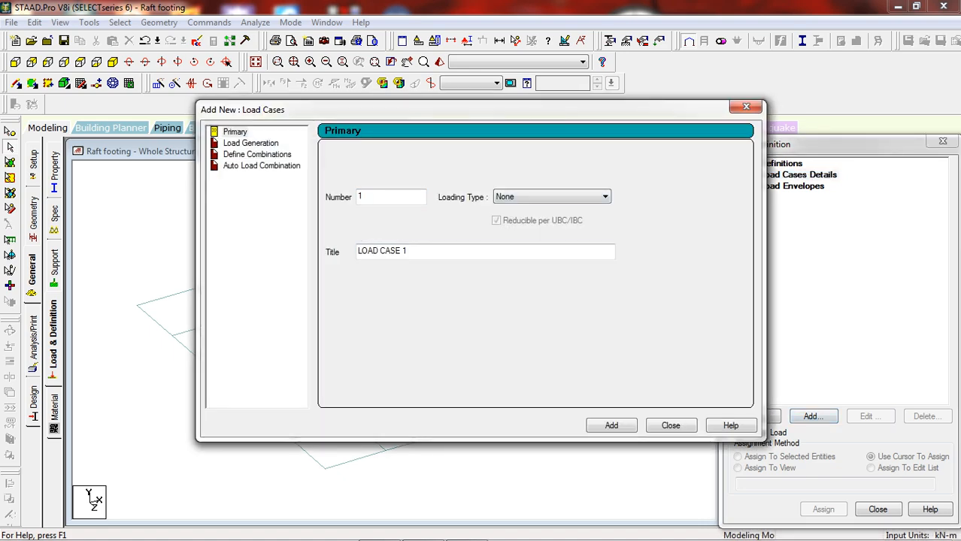
{"action": "left_click_drag", "start_coordinate": [410, 251], "coordinate": [356, 251]}
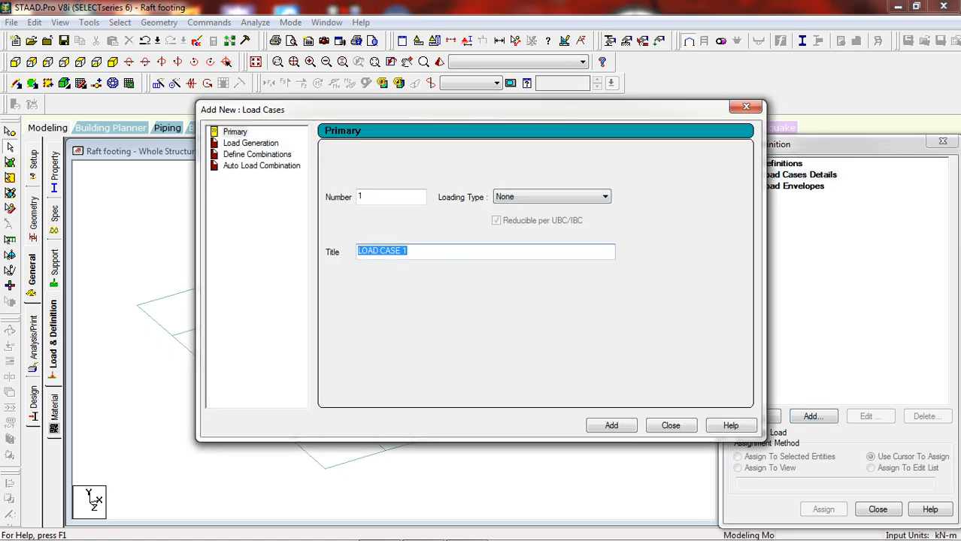
{"action": "type", "text": "DL"}
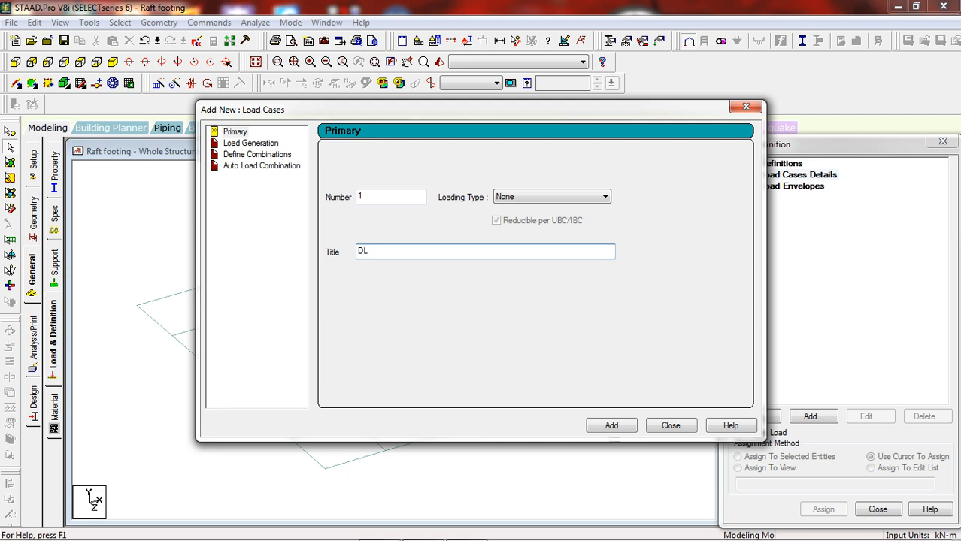
{"action": "left_click", "coordinate": [551, 197]}
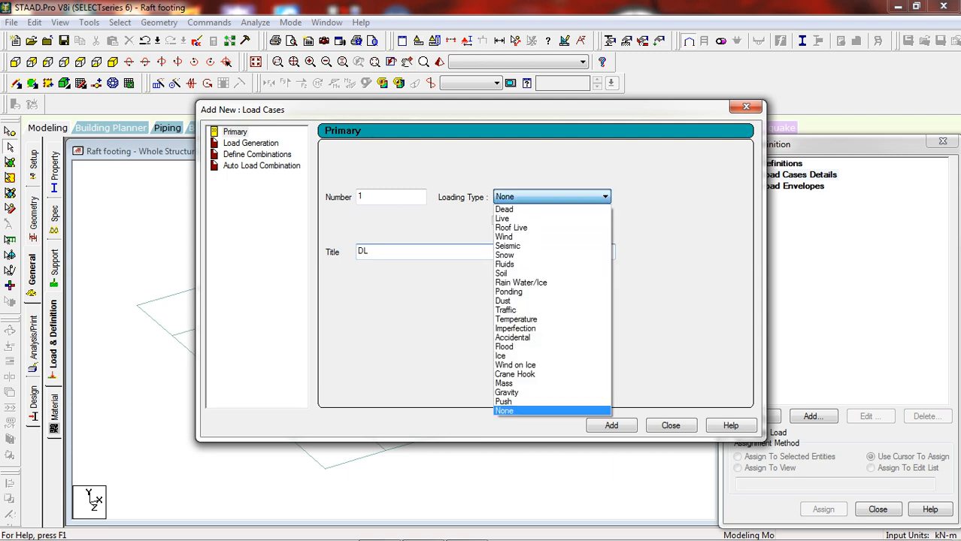
{"action": "left_click", "coordinate": [504, 209]}
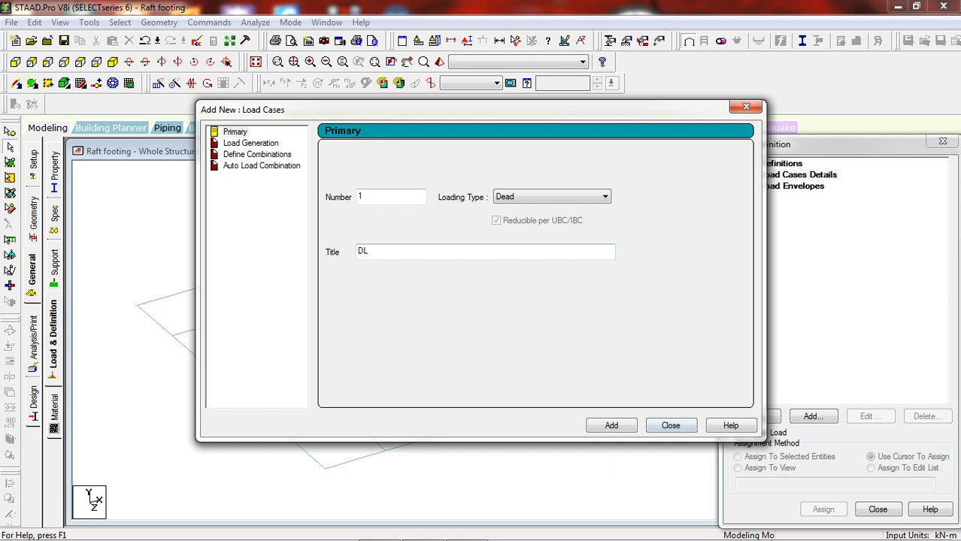
{"action": "left_click", "coordinate": [611, 426]}
{"action": "left_click", "coordinate": [670, 426]}
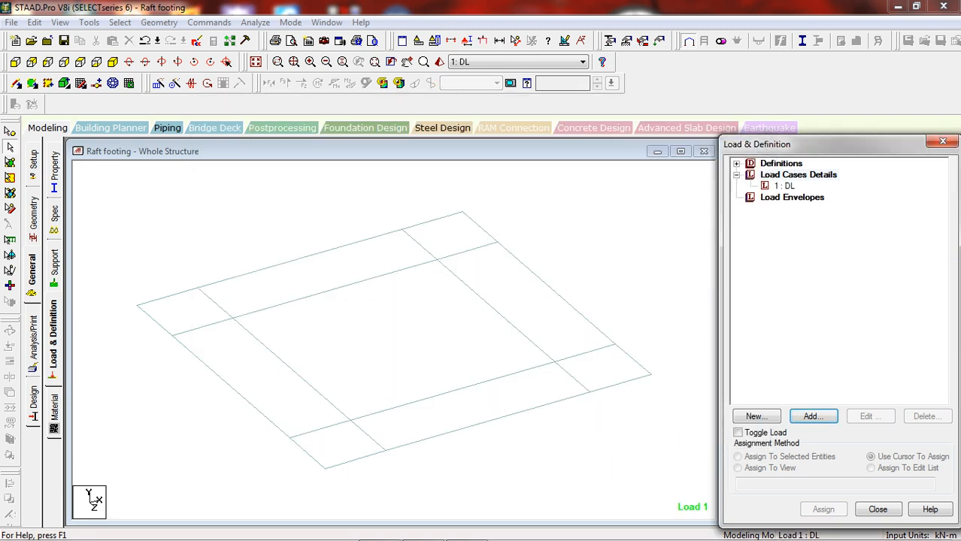
Define nodal loads with Fy of -900 kN and -950 kN in the DL load case.
{"action": "left_click", "coordinate": [785, 186]}
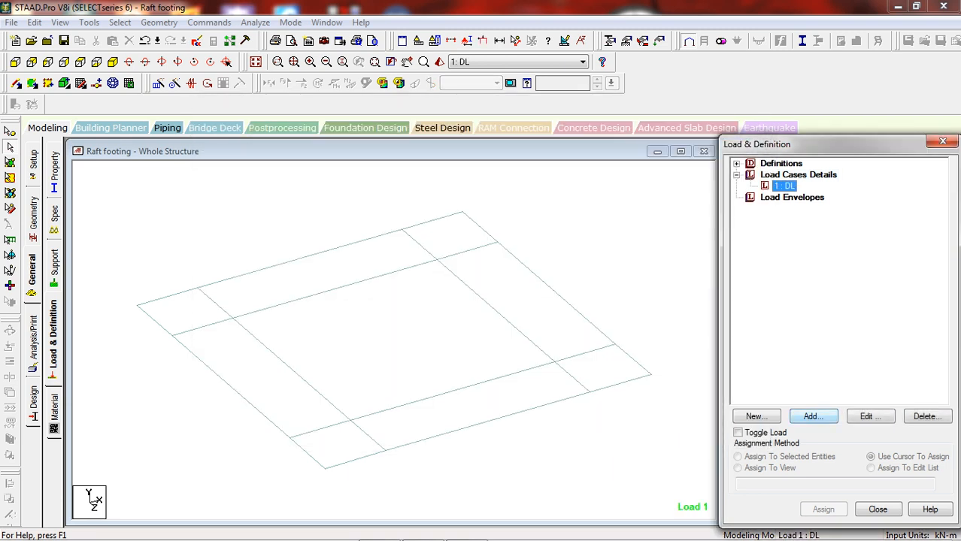
{"action": "left_click", "coordinate": [813, 416]}
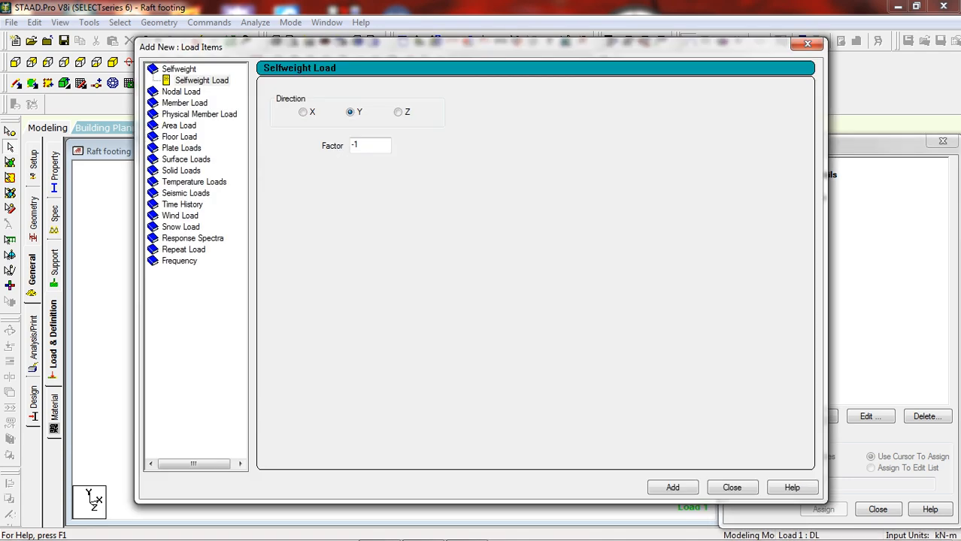
{"action": "left_click", "coordinate": [181, 92]}
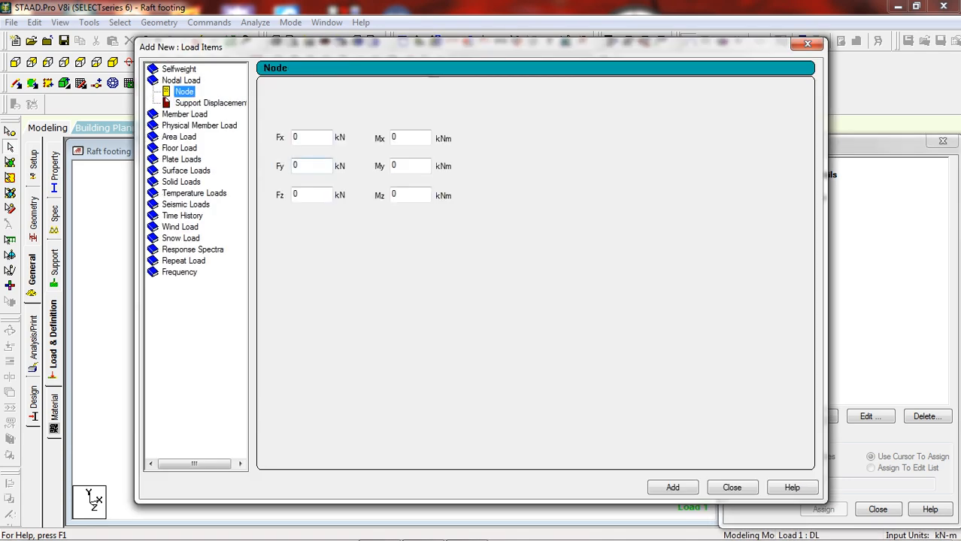
{"action": "double_click", "coordinate": [296, 164]}
{"action": "type", "text": "-900"}
{"action": "key", "text": "BackSpace"}
{"action": "key", "text": "BackSpace"}
{"action": "type", "text": "50"}
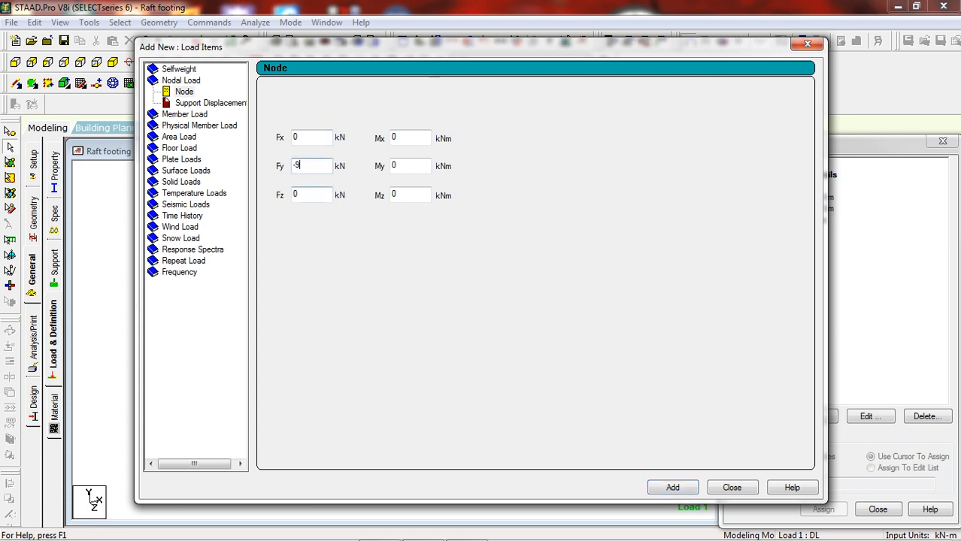
Define two more DL nodal loads with Fy of -990 kN and -1000 kN, then finish adding load items.
{"action": "type", "text": "90"}
{"action": "left_click", "coordinate": [673, 488]}
{"action": "left_click", "coordinate": [308, 165]}
{"action": "key", "text": "BackSpace"}
{"action": "key", "text": "BackSpace"}
{"action": "key", "text": "BackSpace"}
{"action": "type", "text": "1000"}
{"action": "left_click", "coordinate": [673, 488]}
{"action": "left_click", "coordinate": [732, 487]}
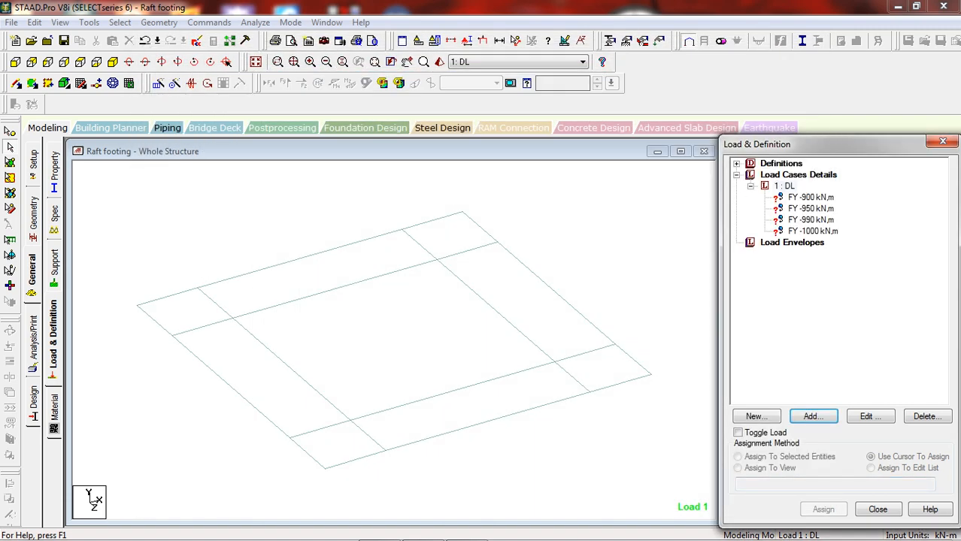
Assign the -900 kN nodal load to node 2, the inner bay corner at the low-X, low-Z side.
{"action": "left_click", "coordinate": [811, 198]}
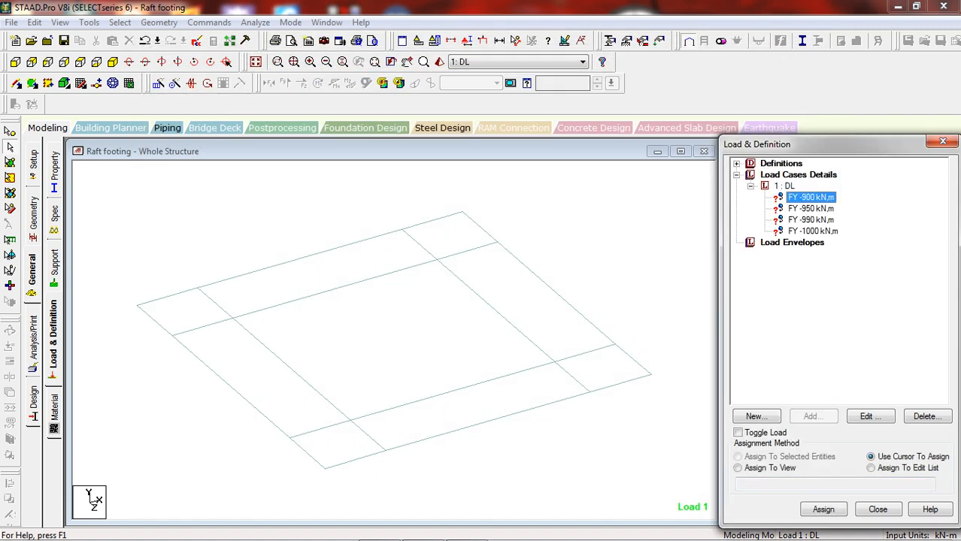
{"action": "left_click", "coordinate": [10, 131]}
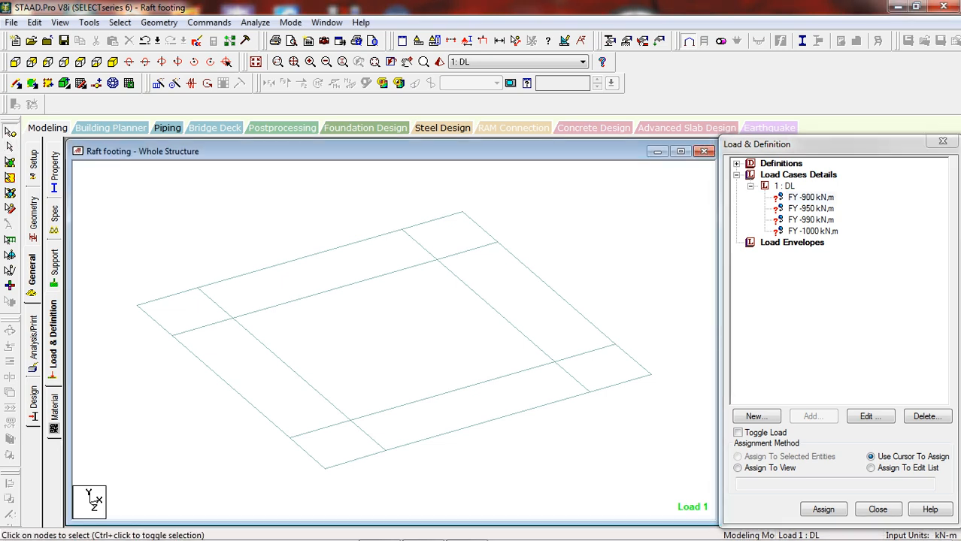
{"action": "left_click", "coordinate": [811, 198]}
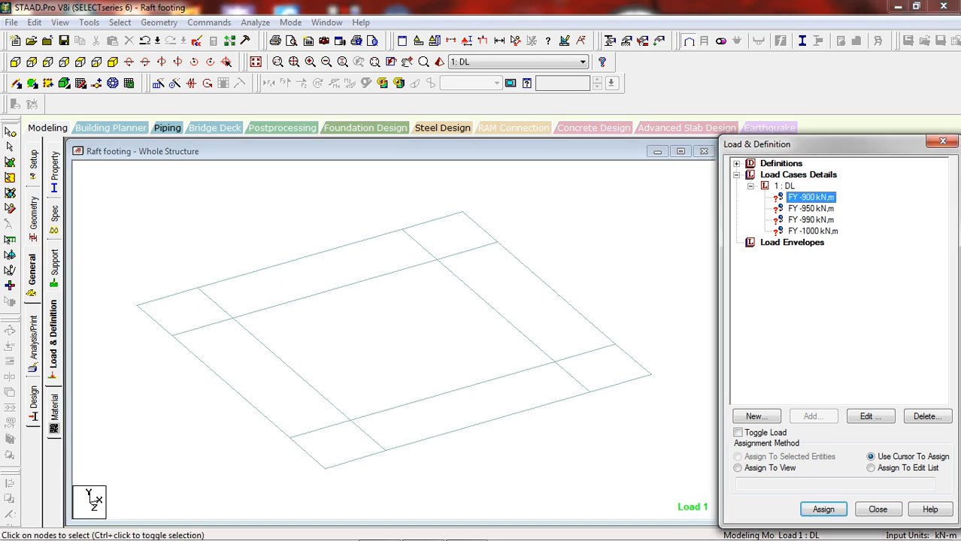
{"action": "left_click", "coordinate": [232, 318]}
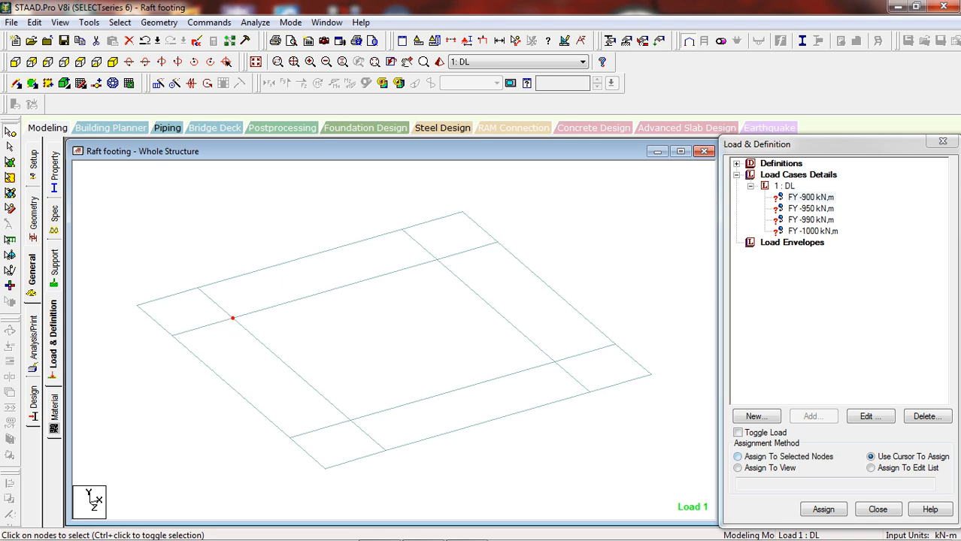
{"action": "left_click", "coordinate": [737, 457]}
{"action": "left_click", "coordinate": [824, 510]}
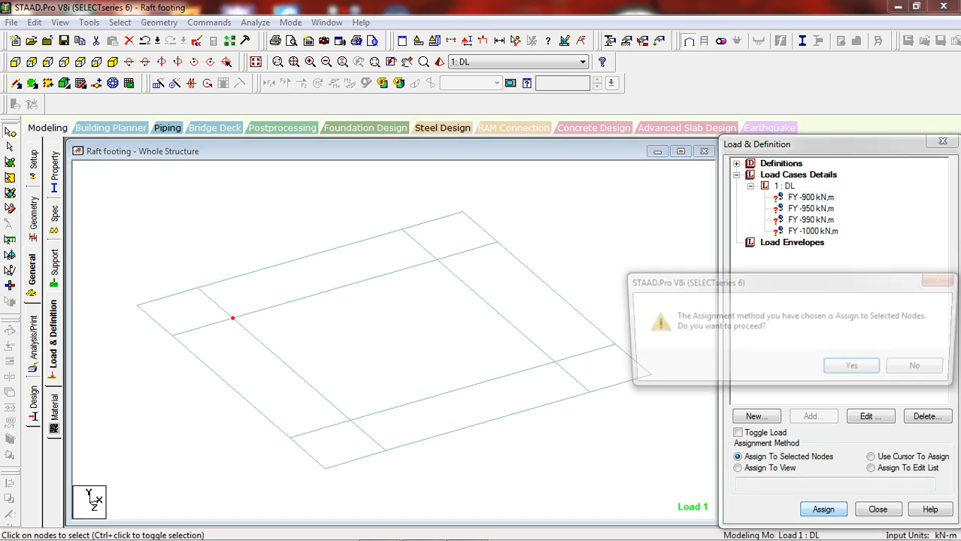
{"action": "key", "text": "Return"}
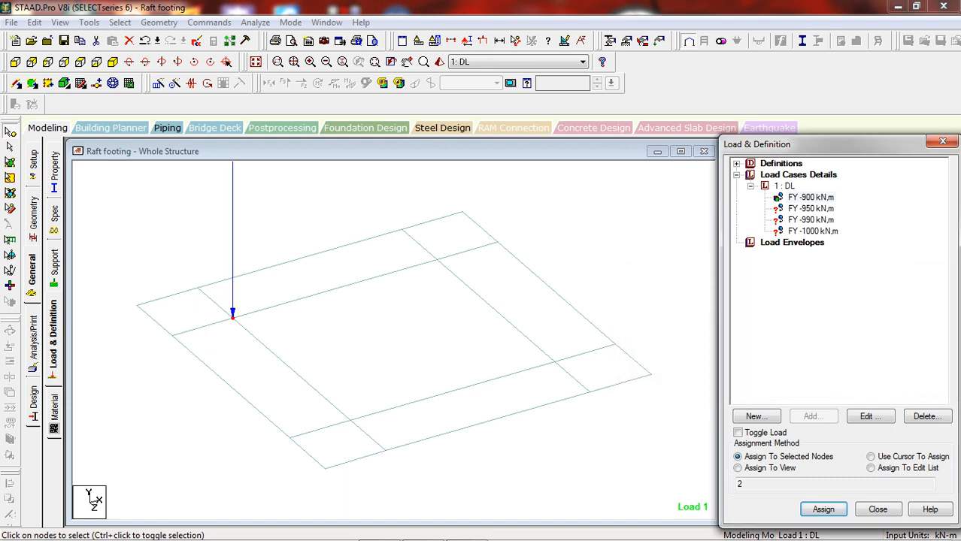
Assign the -950 kN nodal load to the inner bay corner node at the high-X, low-Z side.
{"action": "left_click", "coordinate": [811, 208]}
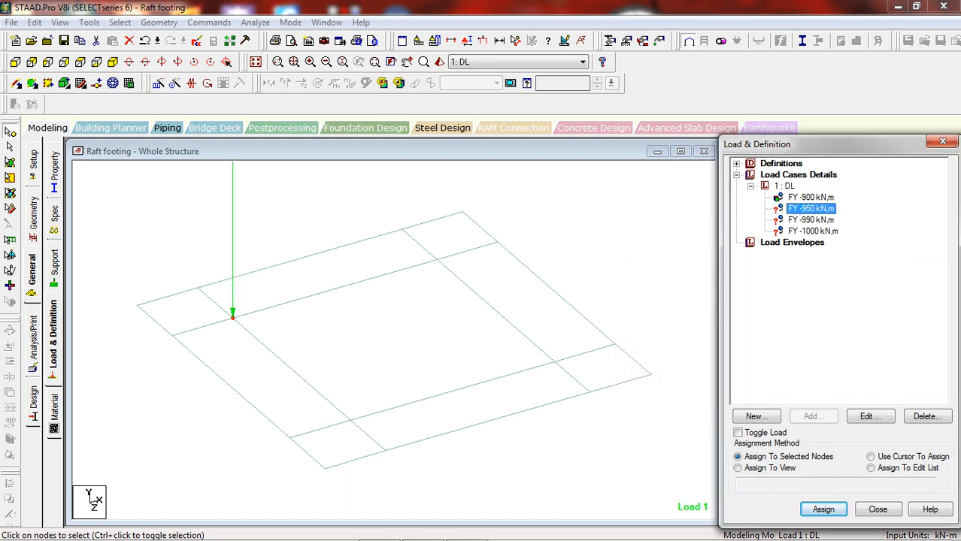
{"action": "left_click", "coordinate": [870, 456]}
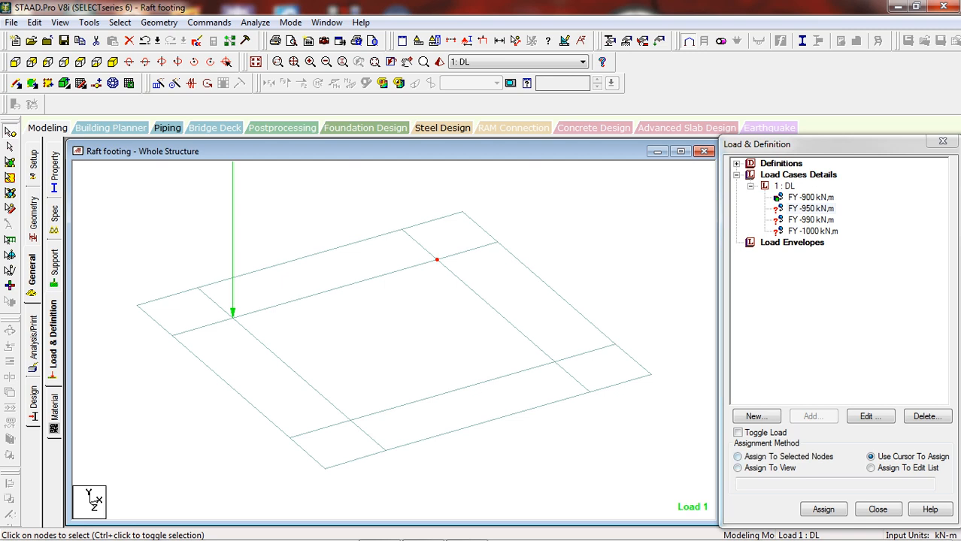
{"action": "left_click", "coordinate": [738, 456]}
{"action": "left_click", "coordinate": [823, 509]}
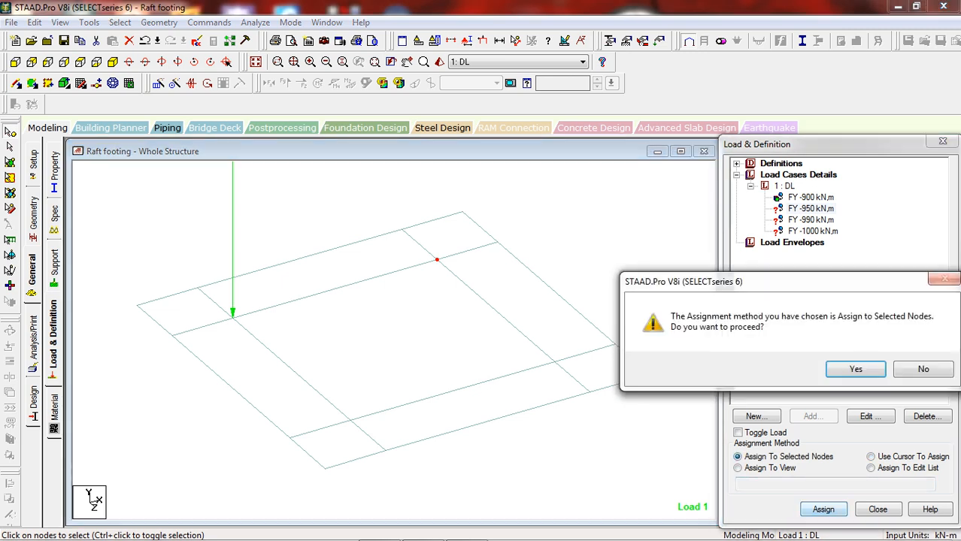
{"action": "left_click", "coordinate": [856, 369]}
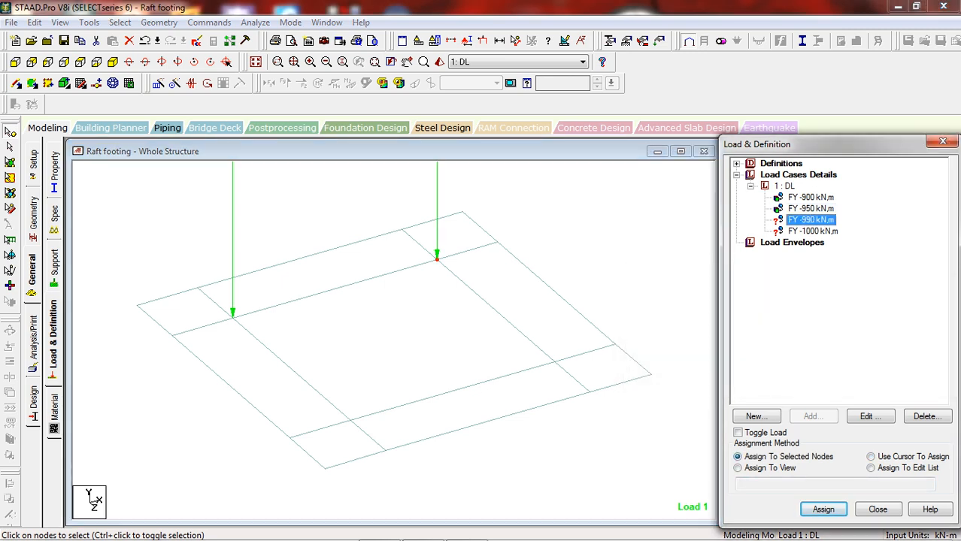
Assign the -990 kN nodal load to node 6, the inner bay corner at X 1.5 m, Z 5 m.
{"action": "left_click", "coordinate": [870, 457]}
{"action": "left_click", "coordinate": [737, 456]}
{"action": "left_click", "coordinate": [823, 509]}
{"action": "key", "text": "Return"}
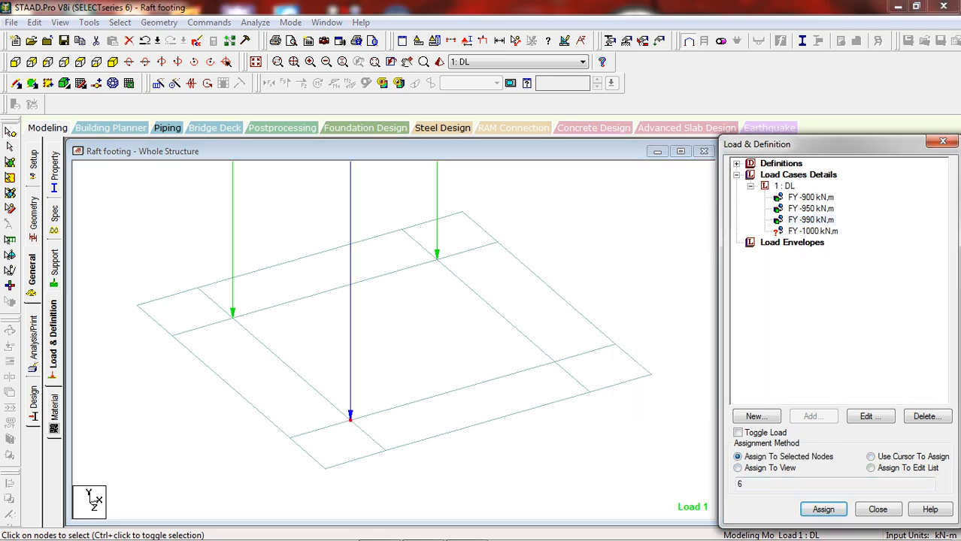
Assign the -1000 kN nodal load to node 7 at X 6.5 m, Z 5 m, and close the load definitions.
{"action": "left_click", "coordinate": [813, 231]}
{"action": "left_click", "coordinate": [870, 456]}
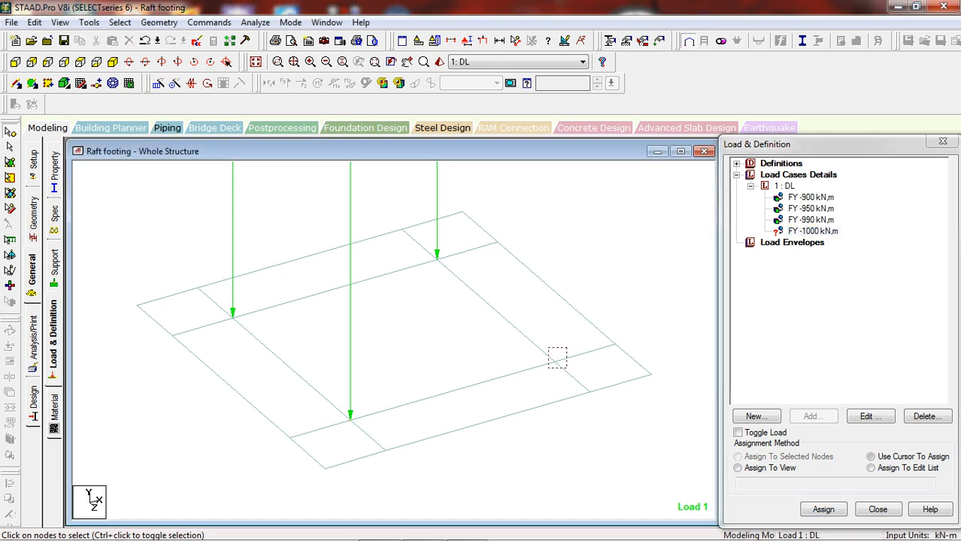
{"action": "left_click", "coordinate": [823, 509]}
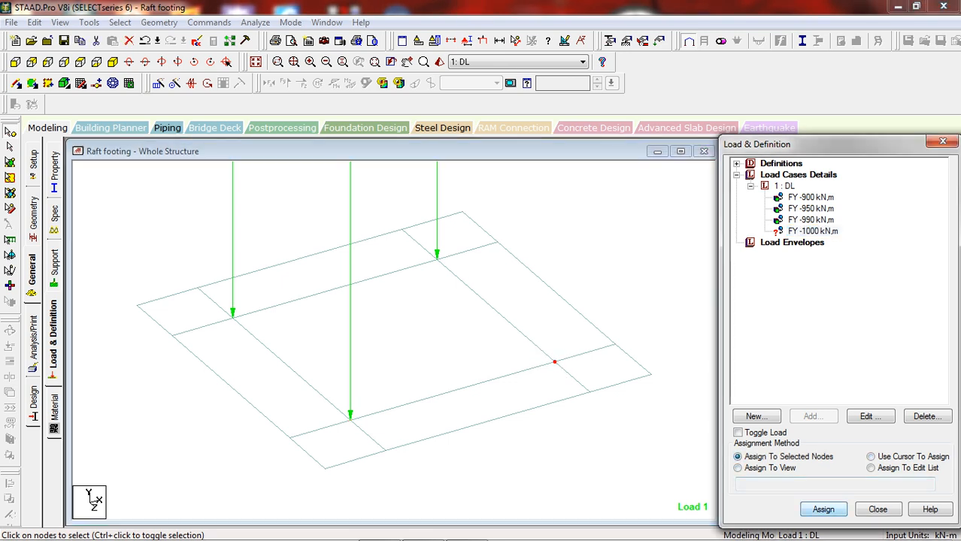
{"action": "left_click", "coordinate": [854, 369]}
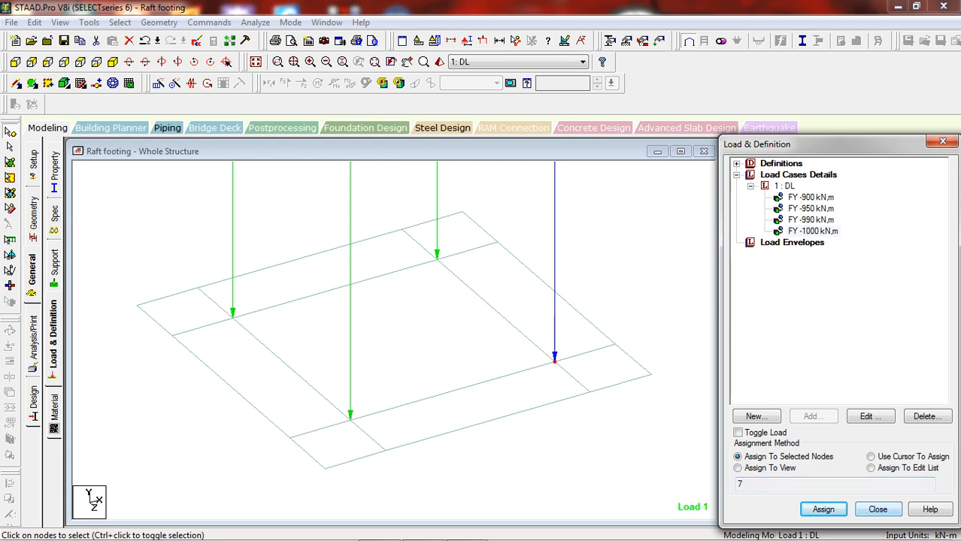
{"action": "left_click", "coordinate": [878, 509]}
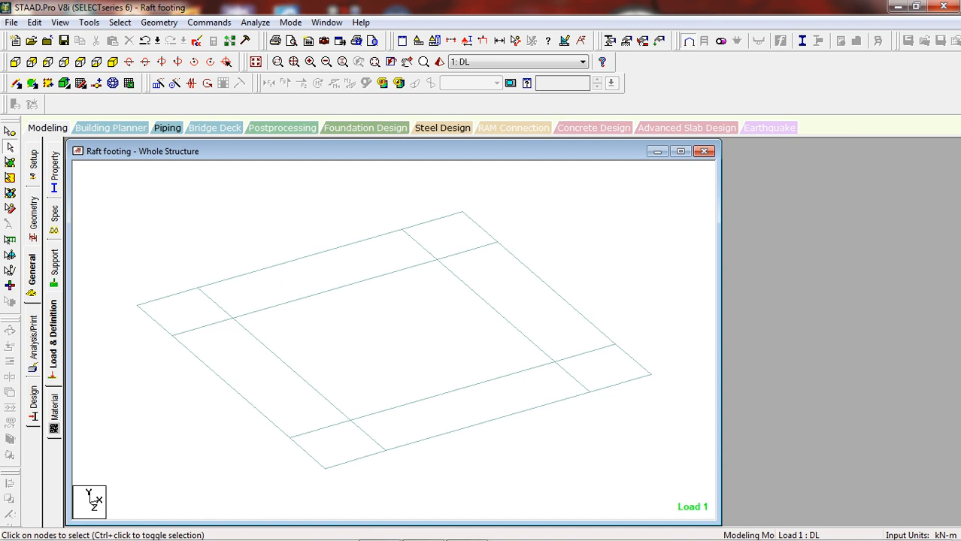
Save the modified raft footing structure.
{"action": "left_click", "coordinate": [10, 177]}
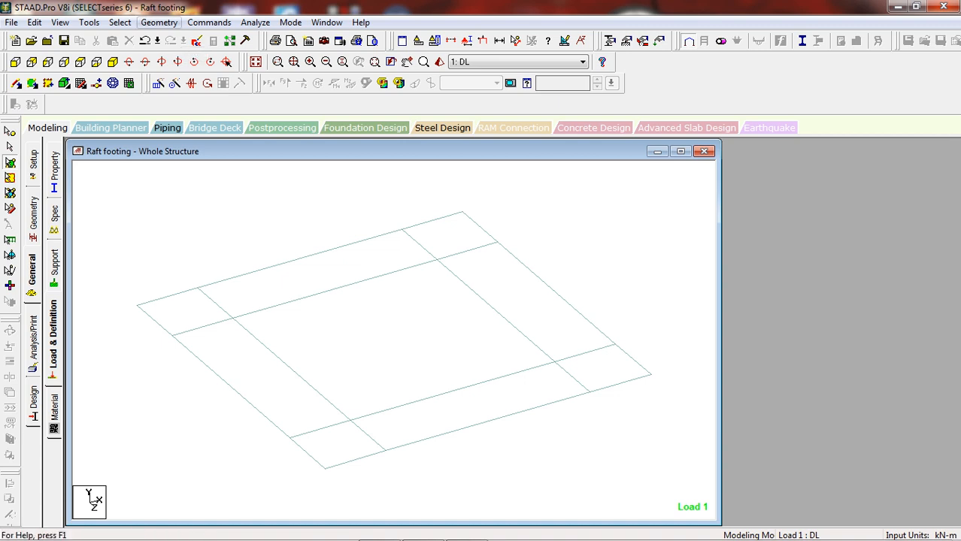
{"action": "left_click", "coordinate": [159, 22]}
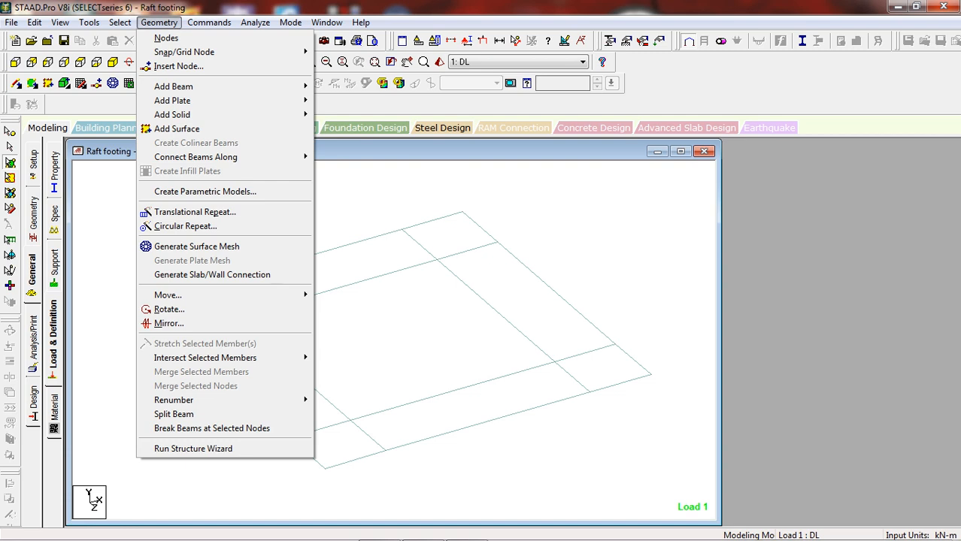
{"action": "left_click", "coordinate": [475, 308]}
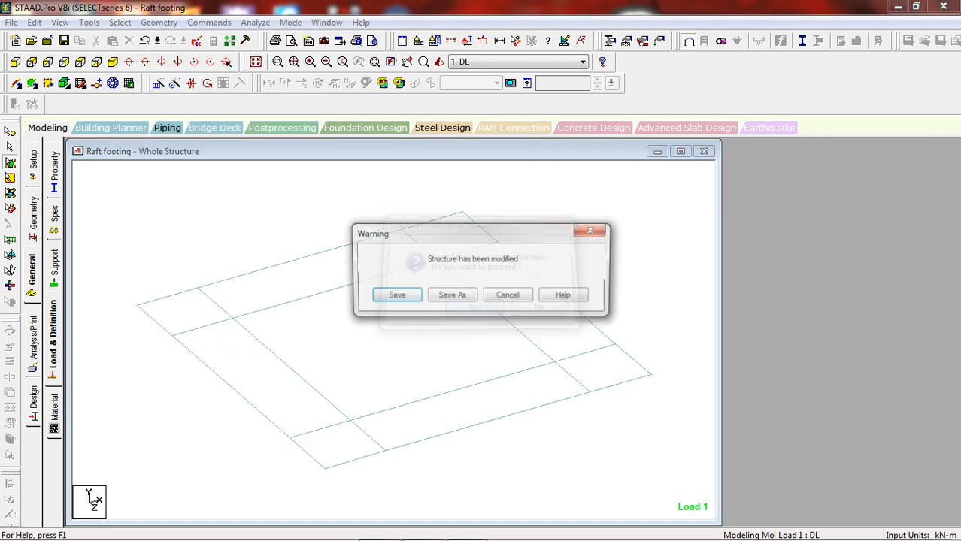
{"action": "left_click", "coordinate": [396, 296]}
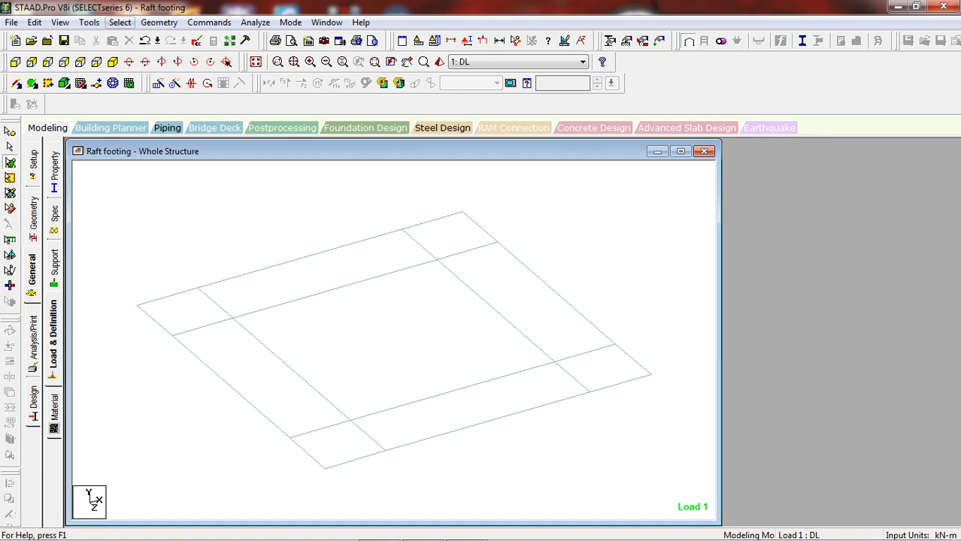
Outline the corner panel at X 0 to 1.5 m, Z -1.5 to 0 m for quadrilateral surface meshing, keeping the existing plate.
{"action": "left_click", "coordinate": [159, 22]}
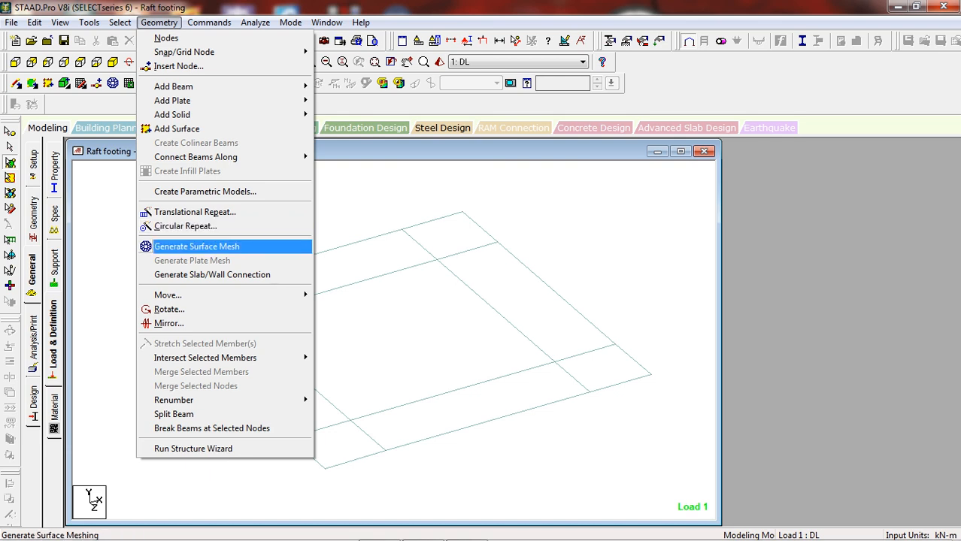
{"action": "left_click", "coordinate": [197, 247]}
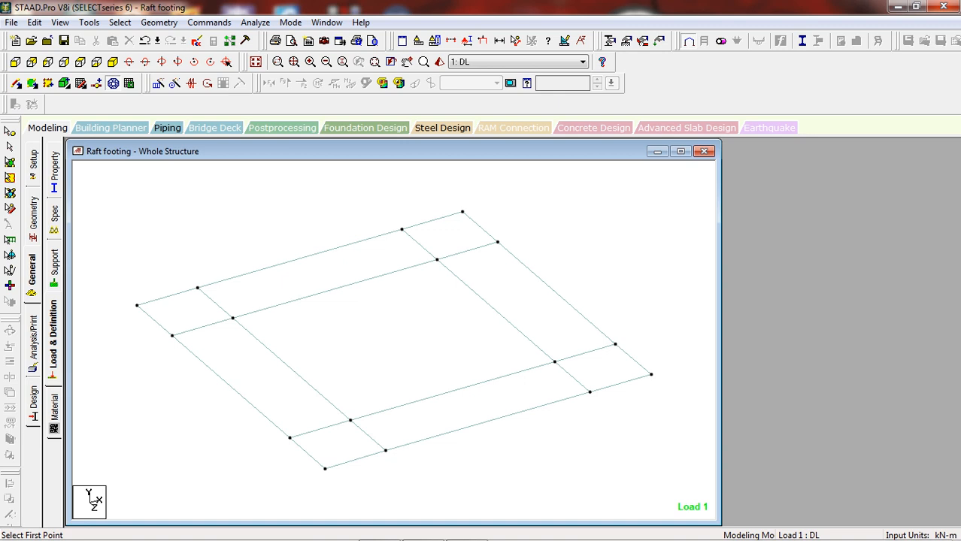
{"action": "left_click", "coordinate": [172, 336]}
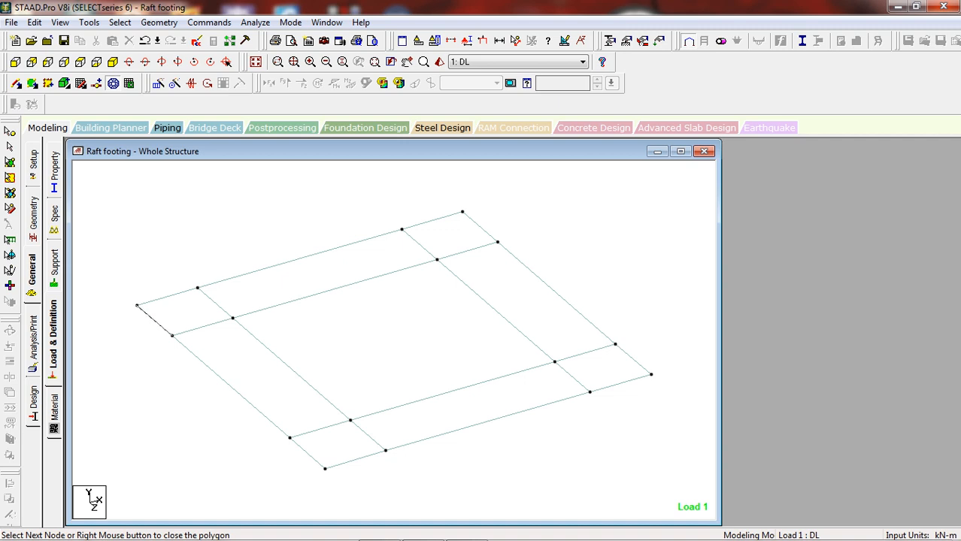
{"action": "left_click", "coordinate": [137, 305]}
{"action": "left_click", "coordinate": [198, 288]}
{"action": "left_click", "coordinate": [232, 318]}
{"action": "right_click", "coordinate": [232, 318]}
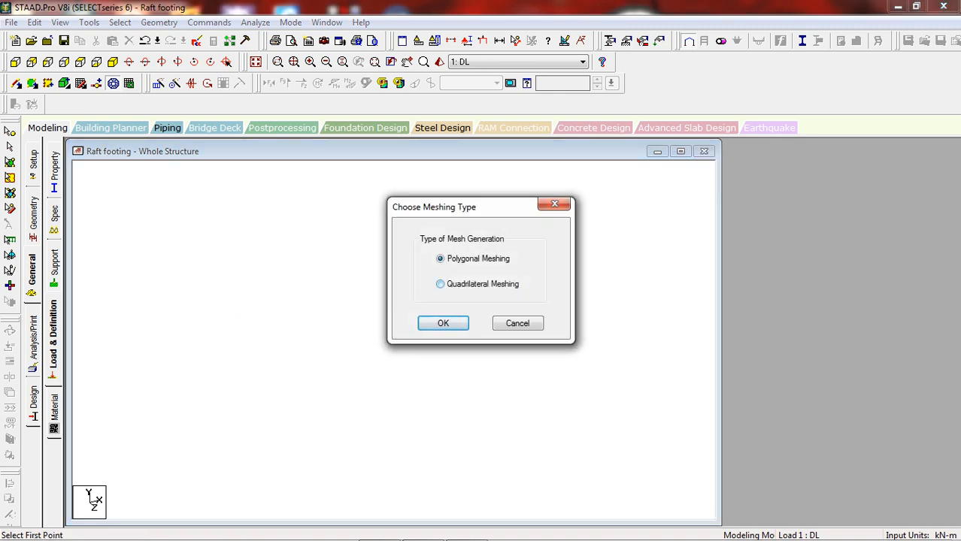
{"action": "left_click", "coordinate": [440, 284]}
{"action": "left_click", "coordinate": [443, 323]}
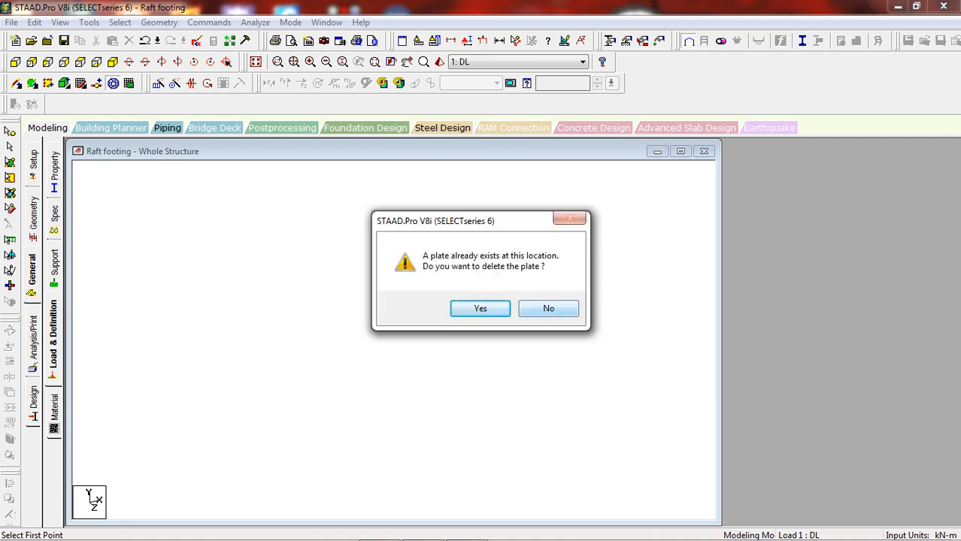
{"action": "left_click", "coordinate": [545, 309]}
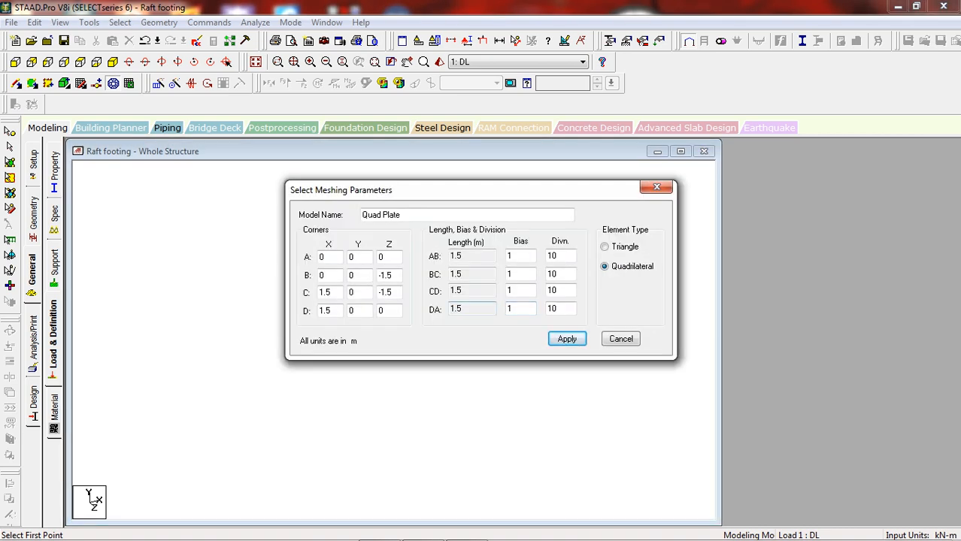
Generate the corner panel's quadrilateral mesh with 6 divisions on each side.
{"action": "left_click_drag", "start_coordinate": [560, 256], "coordinate": [544, 274]}
{"action": "type", "text": "66"}
{"action": "key", "text": "Tab"}
{"action": "type", "text": "6"}
{"action": "key", "text": "Tab"}
{"action": "type", "text": "6"}
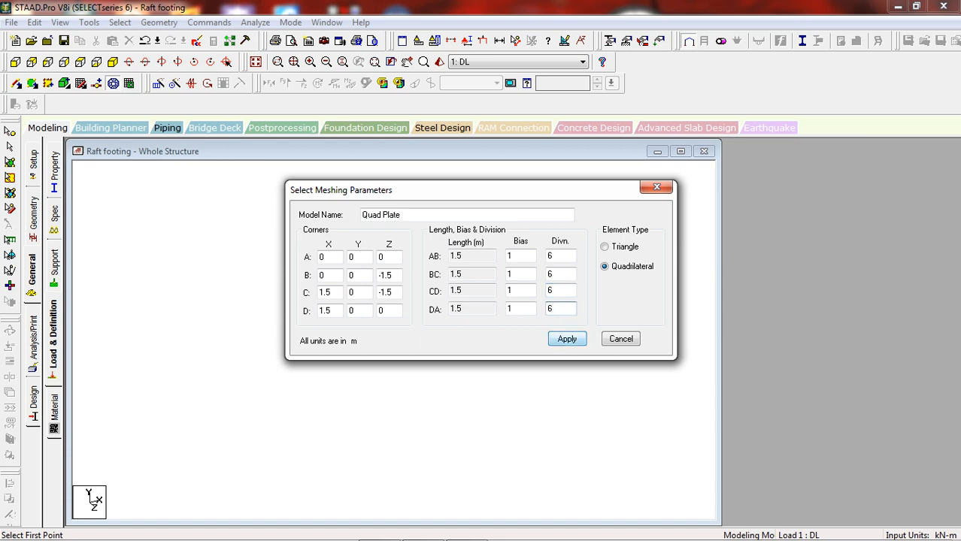
{"action": "left_click", "coordinate": [567, 339]}
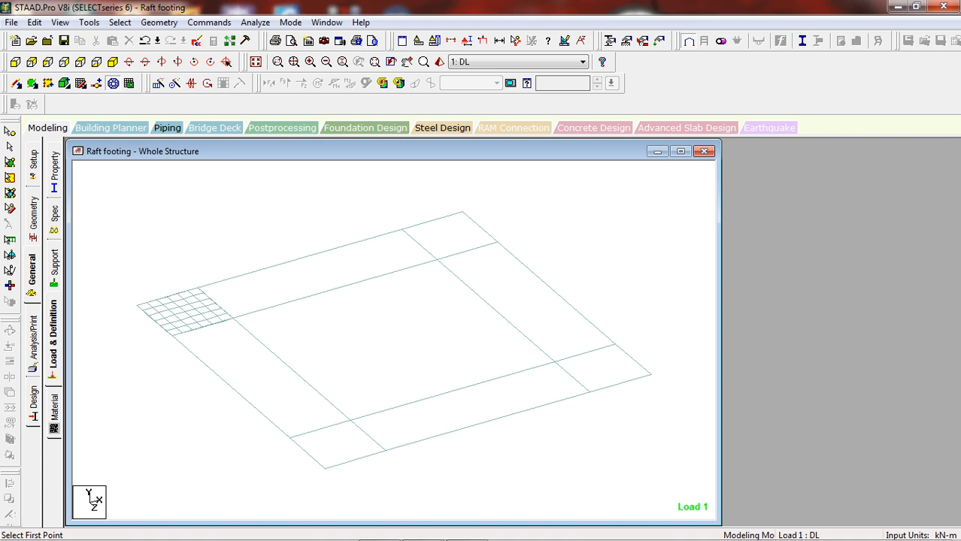
Try outlining the edge strip from X 1.5 to 6.5 m, Z -1.5 to 0 m for polygonal meshing, keeping the existing plate.
{"action": "left_click", "coordinate": [232, 318]}
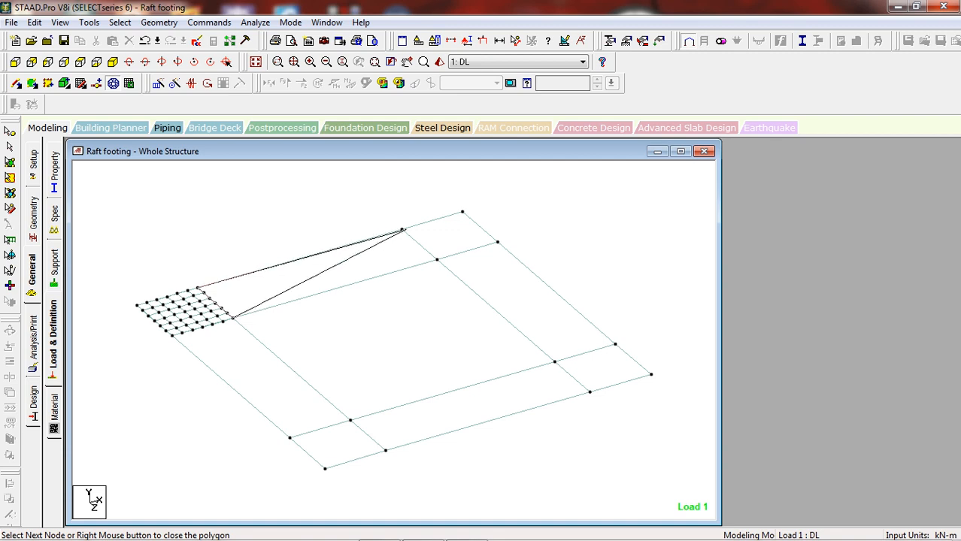
{"action": "left_click", "coordinate": [401, 230]}
{"action": "left_click", "coordinate": [437, 259]}
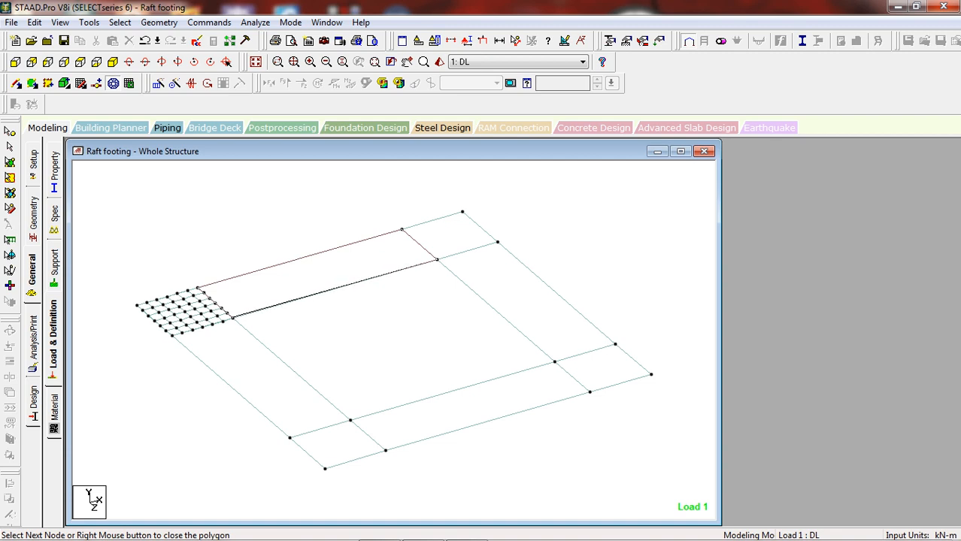
{"action": "left_click", "coordinate": [232, 318]}
{"action": "key", "text": "Return"}
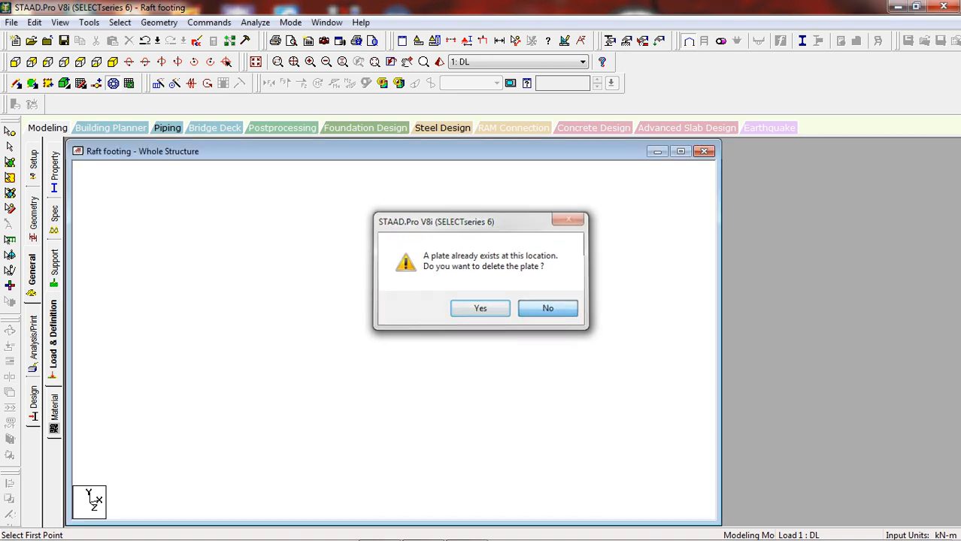
{"action": "key", "text": "Return"}
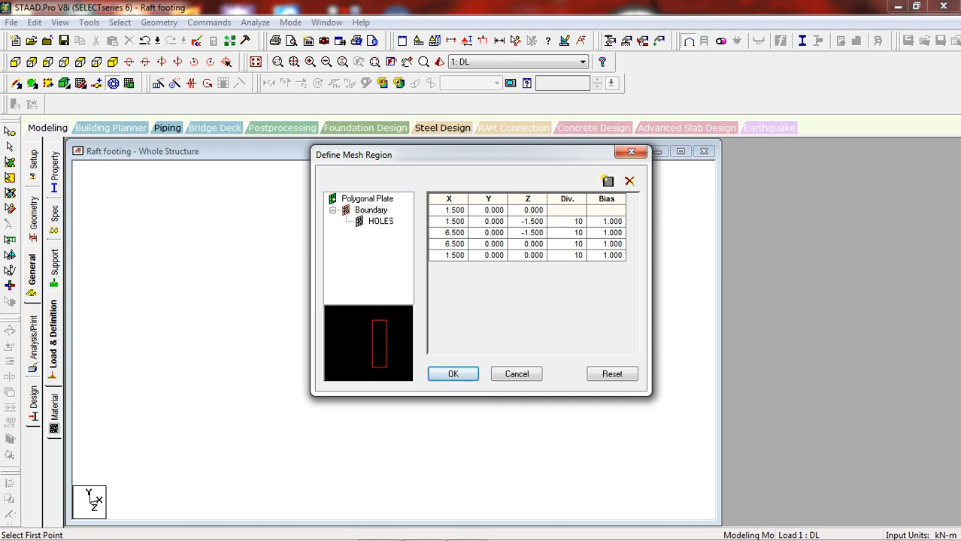
Try a polygonal mesh on the edge strip with boundary divisions 6, 20, 20 and 6, and undo it.
{"action": "left_click", "coordinate": [576, 221]}
{"action": "double_click", "coordinate": [576, 221]}
{"action": "type", "text": "6"}
{"action": "left_click", "coordinate": [579, 234]}
{"action": "left_click_drag", "start_coordinate": [584, 234], "coordinate": [574, 233]}
{"action": "type", "text": "20"}
{"action": "left_click", "coordinate": [574, 245]}
{"action": "double_click", "coordinate": [578, 244]}
{"action": "type", "text": "20"}
{"action": "left_click", "coordinate": [576, 256]}
{"action": "double_click", "coordinate": [578, 256]}
{"action": "type", "text": "6"}
{"action": "left_click", "coordinate": [453, 373]}
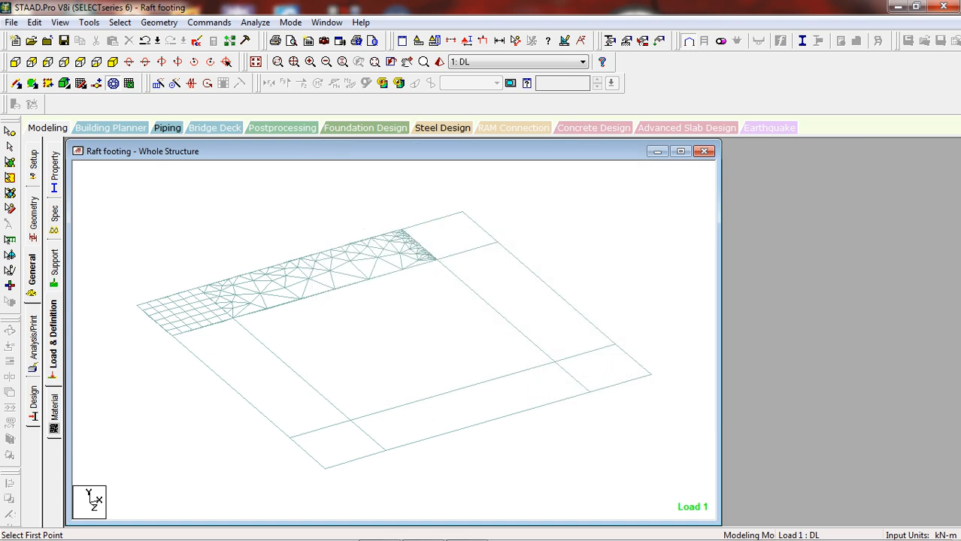
{"action": "key", "text": "ctrl+z"}
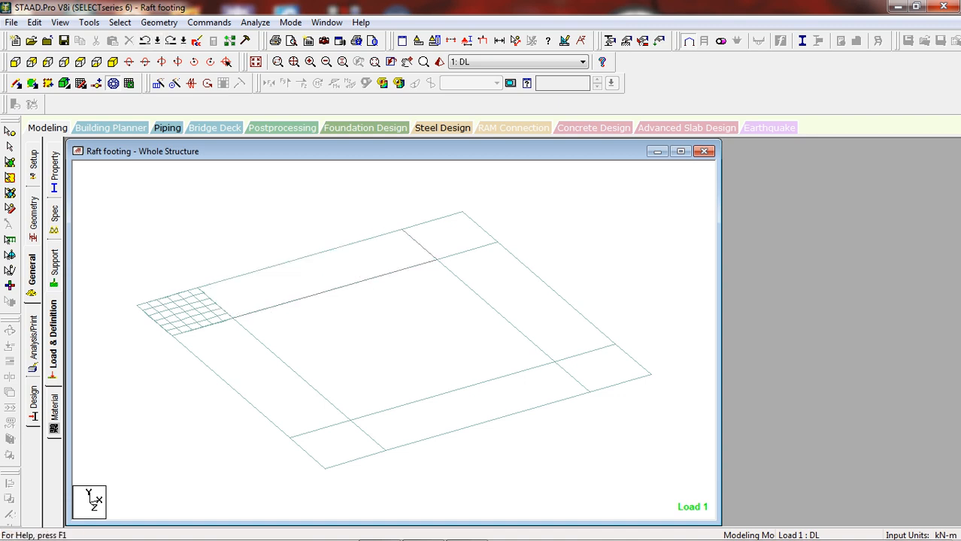
Outline the strip at X 1.5 to 6.5 m, Z -1.5 to 0 m for quadrilateral meshing, keeping the existing plate.
{"action": "left_click", "coordinate": [233, 318]}
{"action": "left_click", "coordinate": [197, 288]}
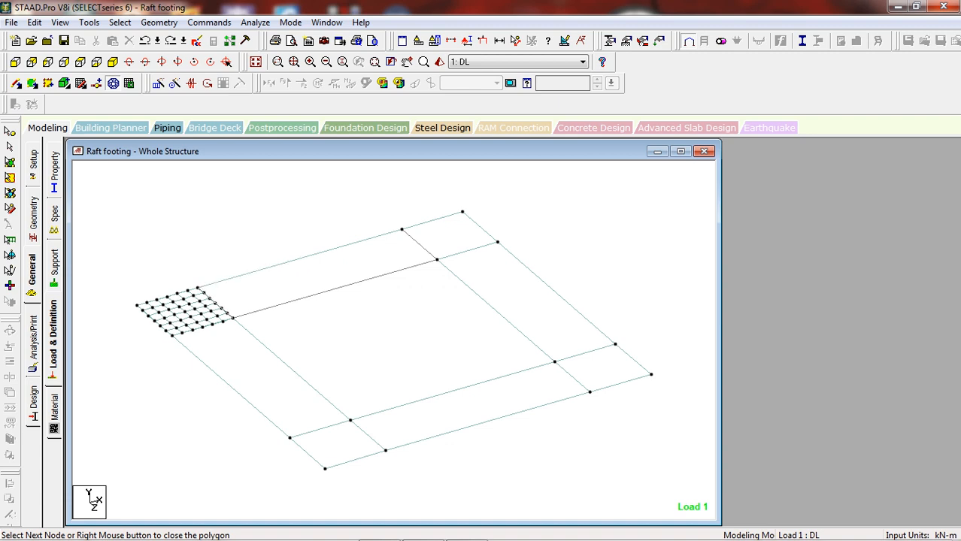
{"action": "left_click", "coordinate": [402, 229]}
{"action": "left_click", "coordinate": [233, 318]}
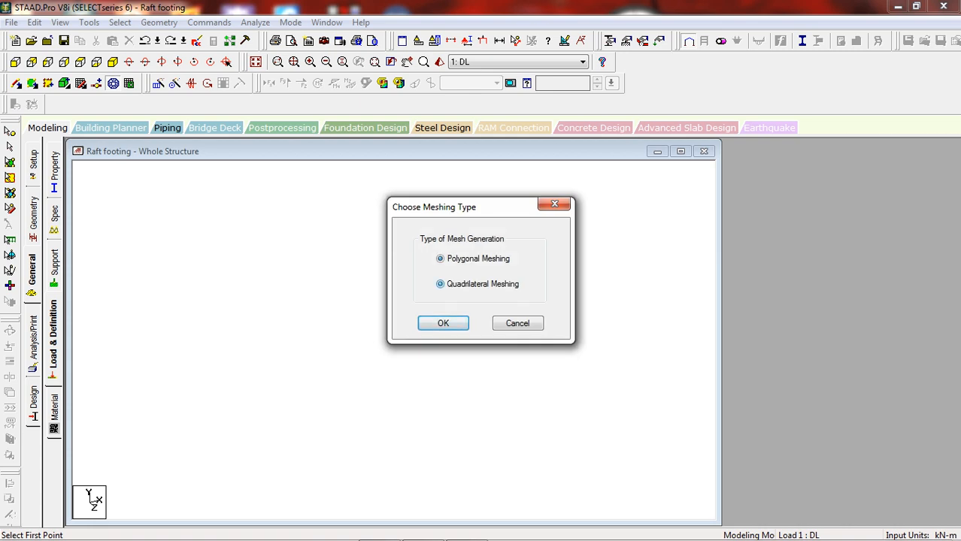
{"action": "key", "text": "Return"}
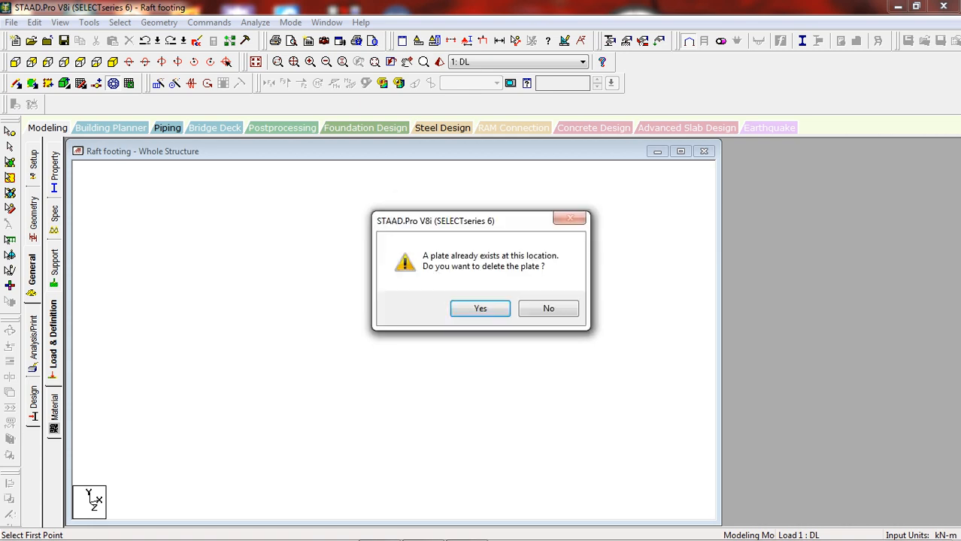
{"action": "left_click", "coordinate": [548, 309]}
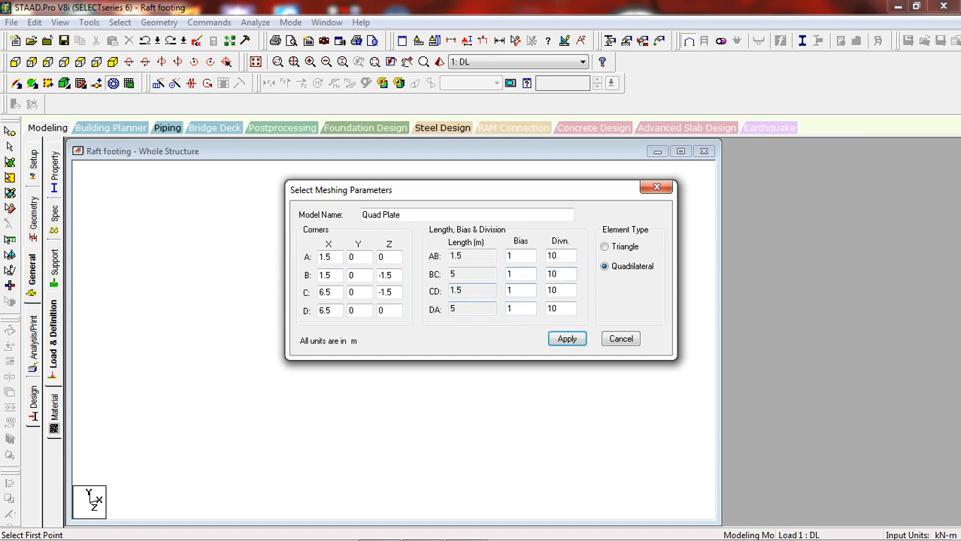
Generate the strip's quadrilateral mesh with 6 divisions on the 1.5 m sides and 20 on the 5 m sides.
{"action": "double_click", "coordinate": [555, 255]}
{"action": "type", "text": "6"}
{"action": "key", "text": "Tab"}
{"action": "type", "text": "20"}
{"action": "key", "text": "Tab"}
{"action": "type", "text": "6"}
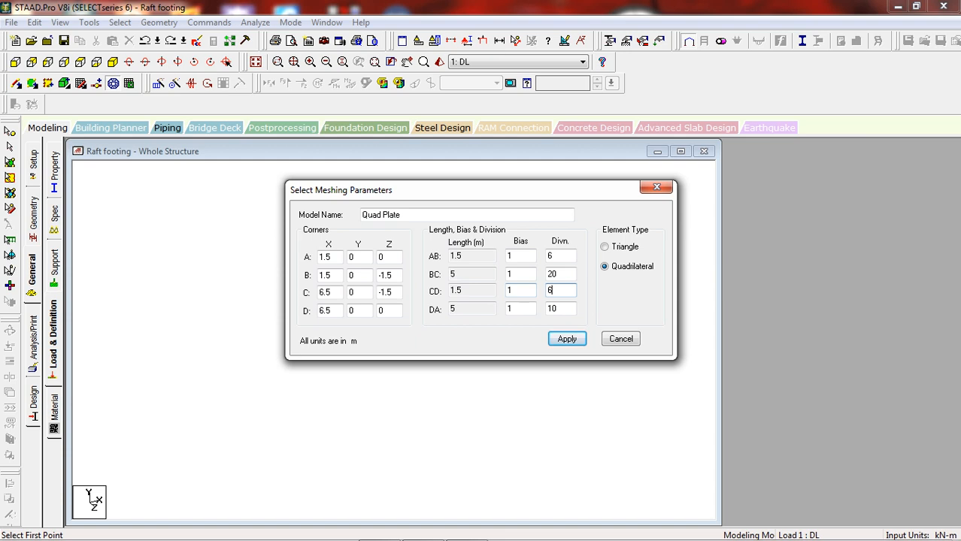
{"action": "key", "text": "Tab"}
{"action": "type", "text": "20"}
{"action": "key", "text": "Return"}
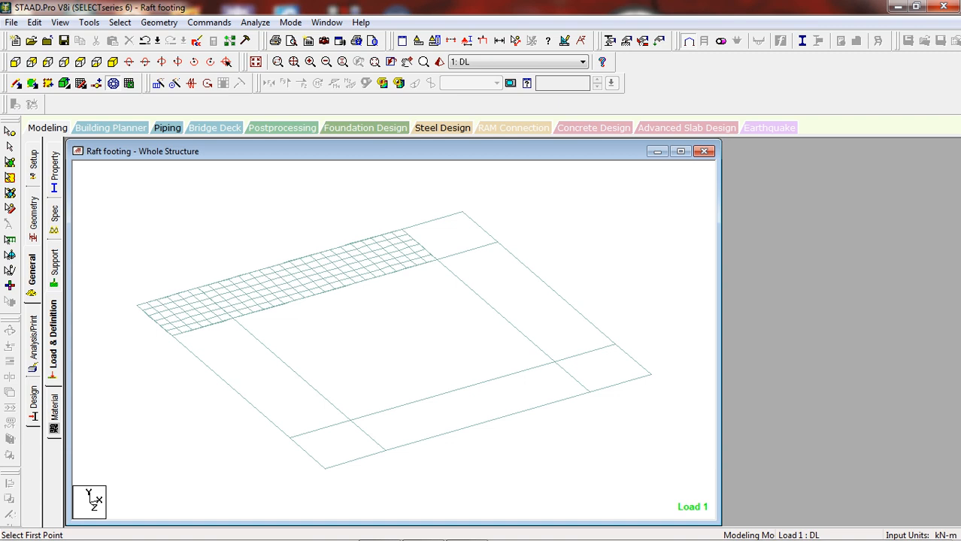
Outline the corner panel at X 6.5 to 8 m, Z -1.5 to 0 m for quadrilateral meshing, keeping the existing plate.
{"action": "left_click", "coordinate": [437, 259]}
{"action": "left_click", "coordinate": [401, 229]}
{"action": "left_click", "coordinate": [463, 212]}
{"action": "left_click", "coordinate": [497, 242]}
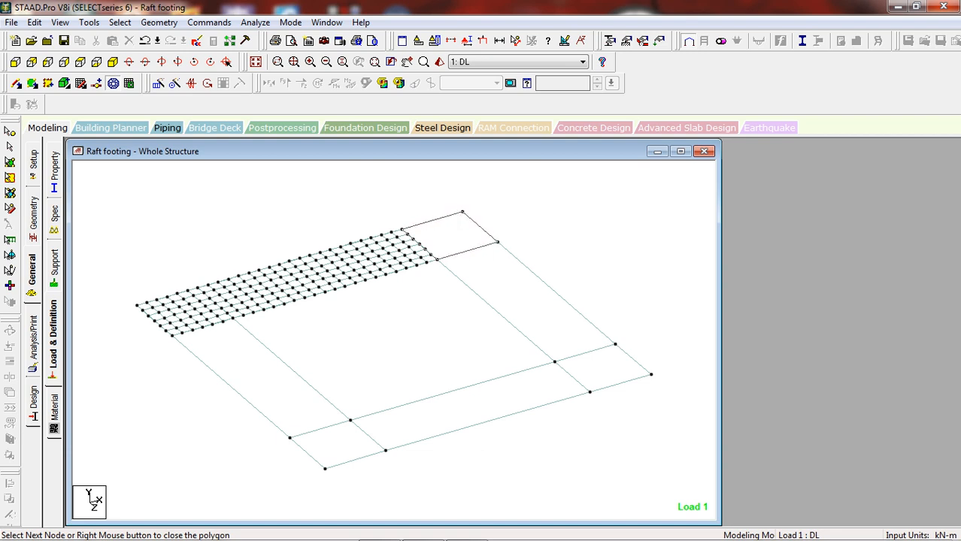
{"action": "left_click", "coordinate": [437, 260]}
{"action": "left_click", "coordinate": [440, 284]}
{"action": "left_click", "coordinate": [443, 324]}
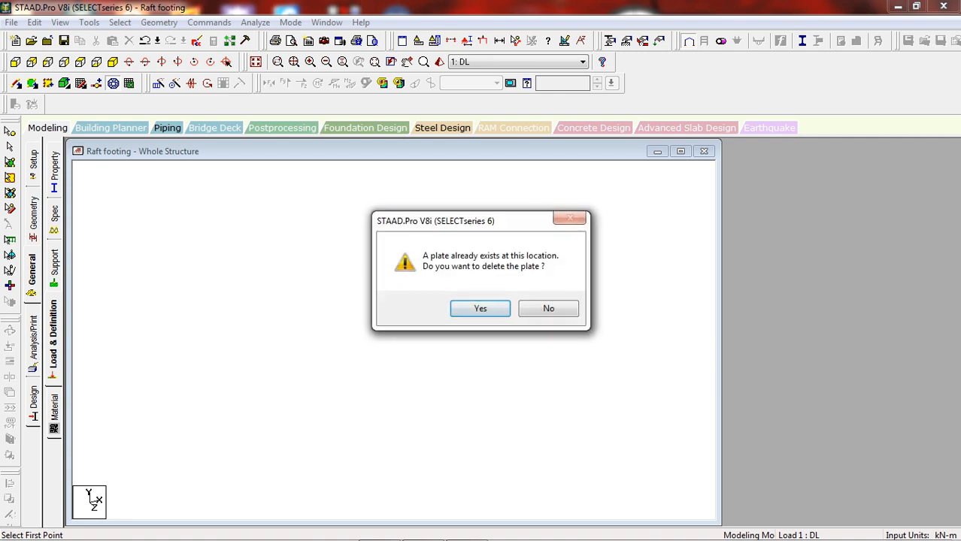
{"action": "left_click", "coordinate": [548, 309]}
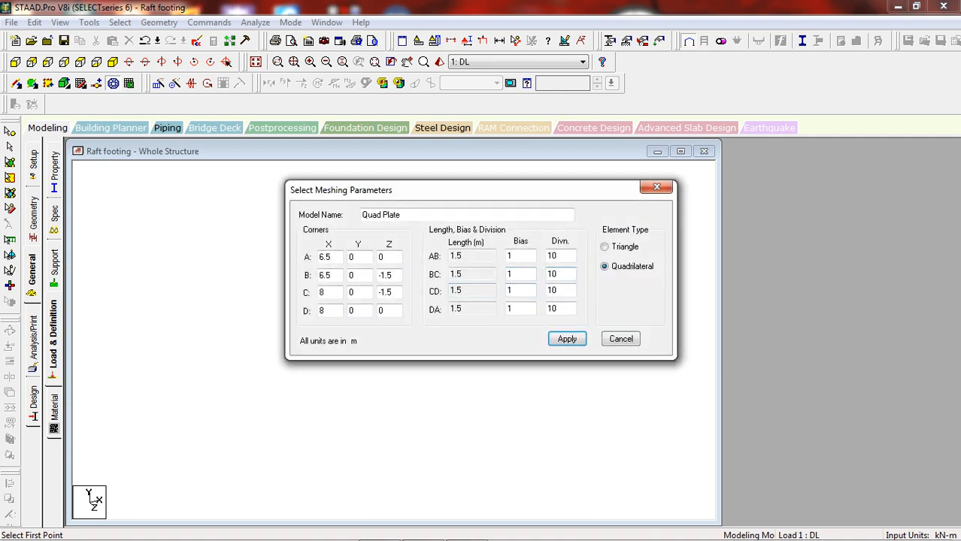
Mesh the corner panel at X 6.5 to 8 m with quadrilateral elements, using 6 divisions on all four sides.
{"action": "double_click", "coordinate": [552, 256]}
{"action": "type", "text": "6"}
{"action": "key", "text": "Tab"}
{"action": "type", "text": "6"}
{"action": "key", "text": "Tab"}
{"action": "type", "text": "6"}
{"action": "key", "text": "Tab"}
{"action": "type", "text": "6"}
{"action": "key", "text": "Return"}
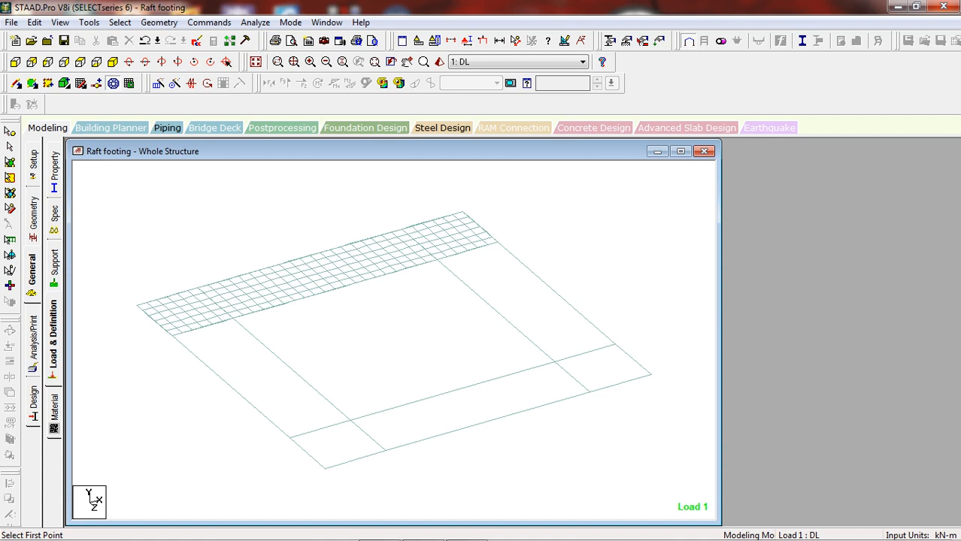
Outline the strip at X 0 to 1.5 m, Z 0 to 5 m for quadrilateral meshing, keeping the existing plate.
{"action": "left_click", "coordinate": [290, 437]}
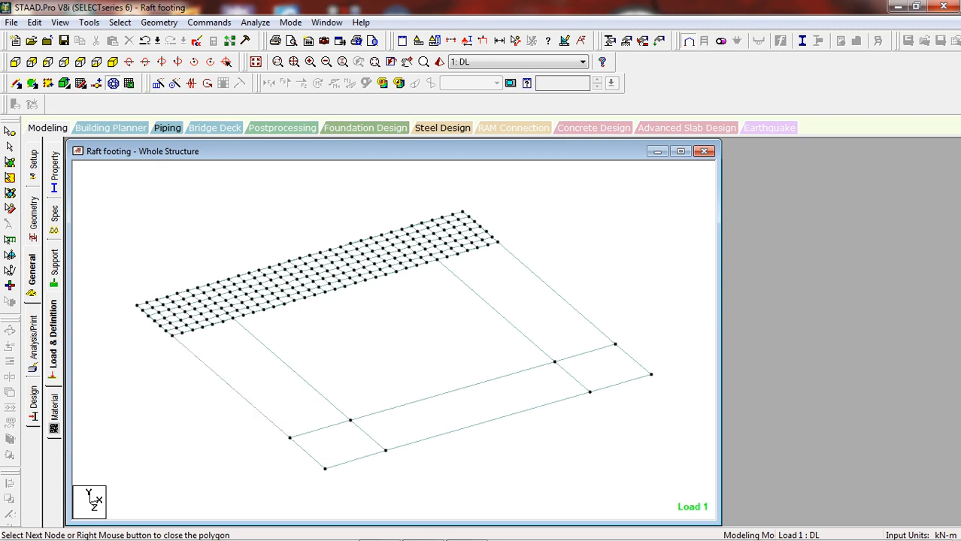
{"action": "left_click", "coordinate": [172, 335]}
{"action": "left_click", "coordinate": [234, 319]}
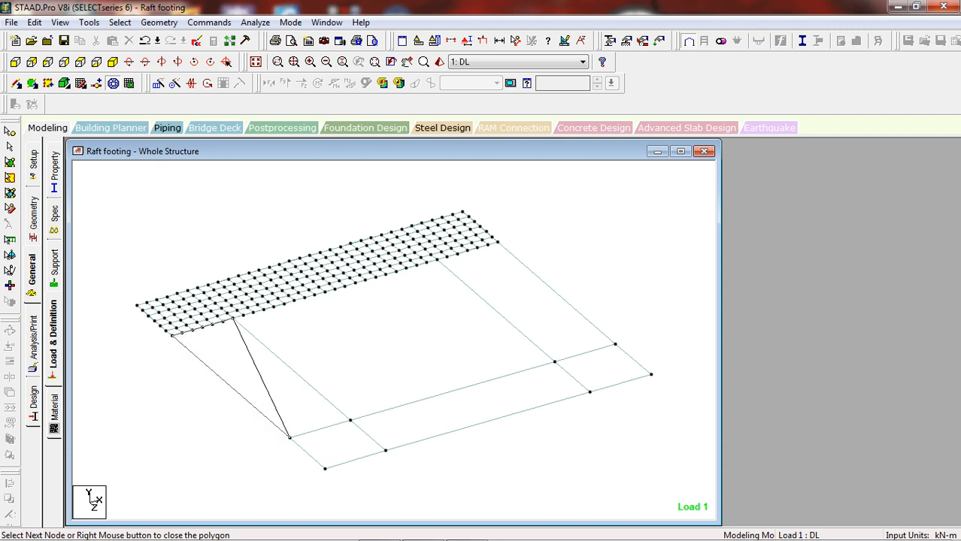
{"action": "left_click", "coordinate": [351, 421]}
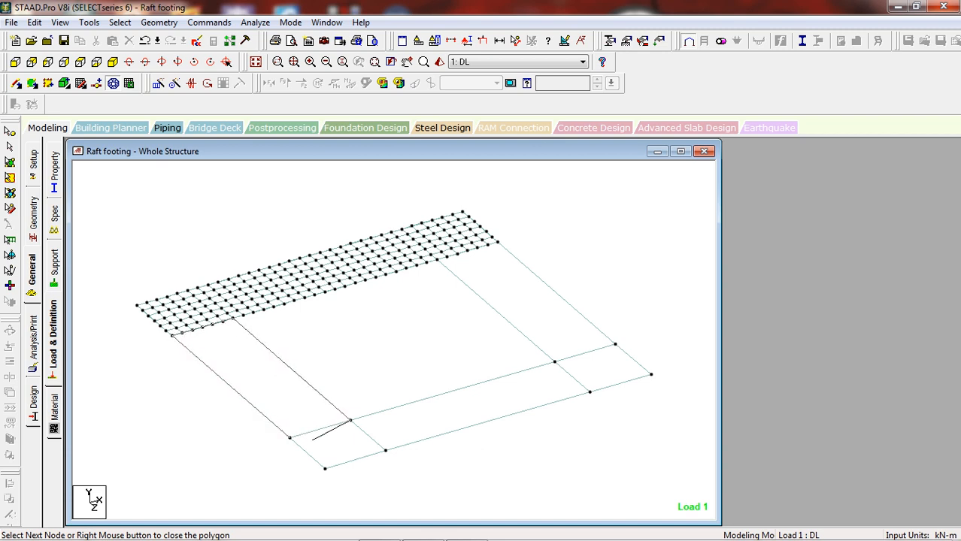
{"action": "left_click", "coordinate": [290, 437]}
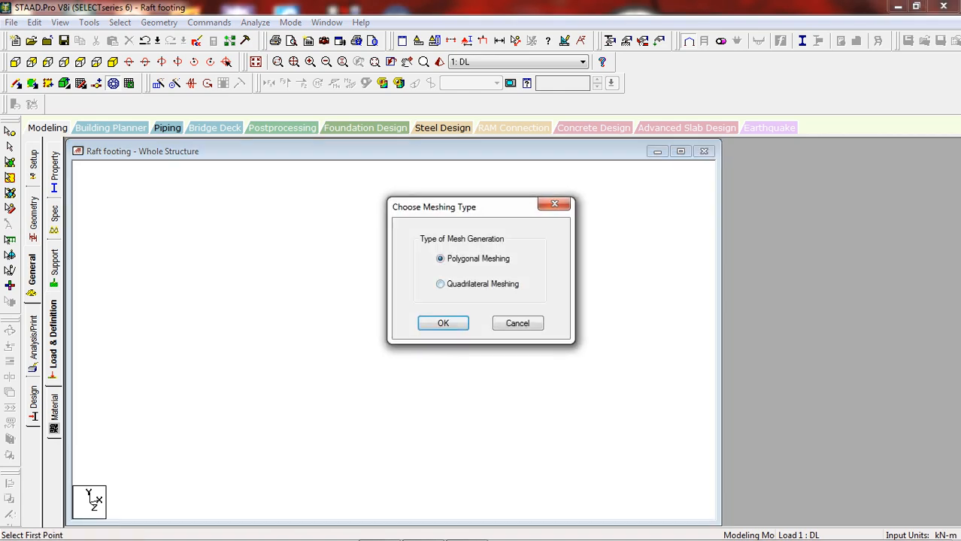
{"action": "left_click", "coordinate": [441, 284]}
{"action": "left_click", "coordinate": [443, 323]}
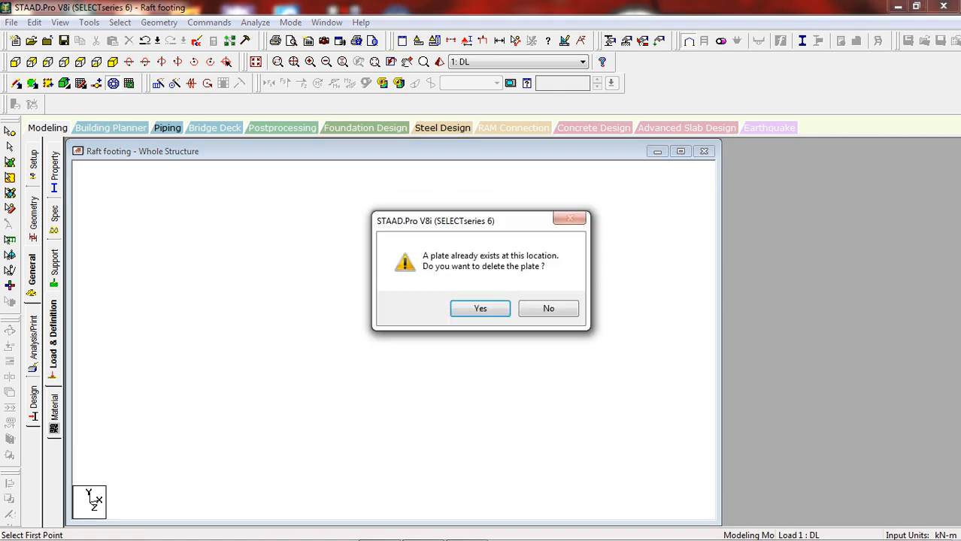
{"action": "left_click", "coordinate": [548, 309]}
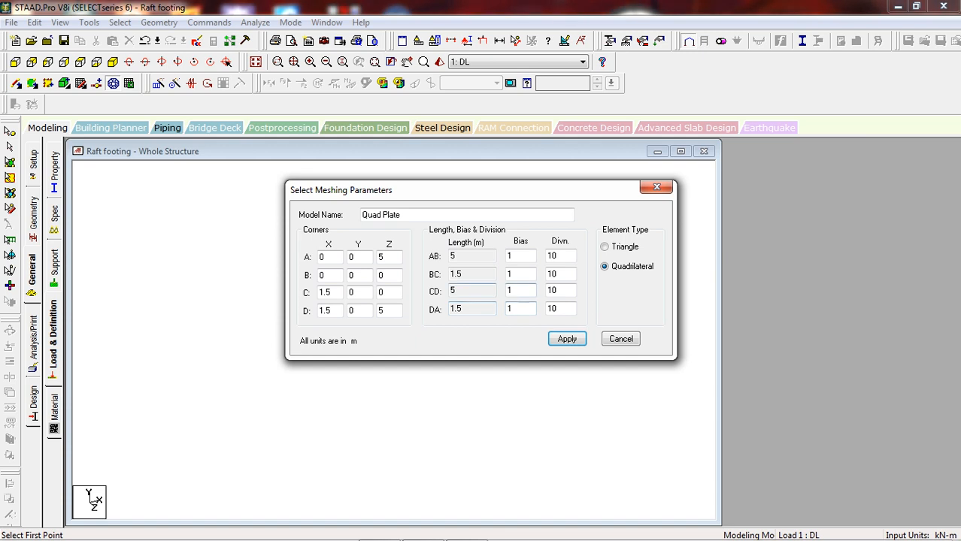
Generate the strip's quadrilateral mesh at X 0 to 1.5 m with 20 divisions on the 5 m sides and 6 on the 1.5 m sides.
{"action": "double_click", "coordinate": [553, 256]}
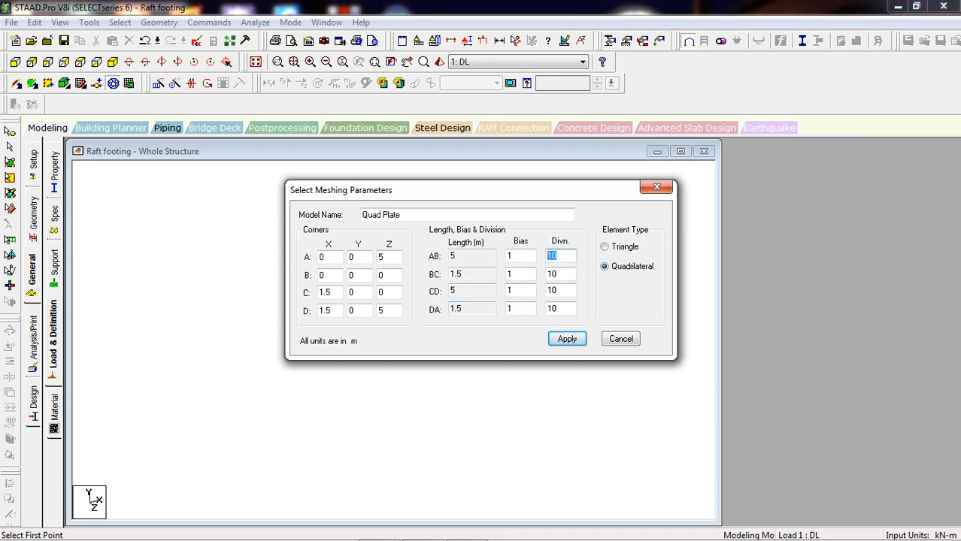
{"action": "type", "text": "20"}
{"action": "key", "text": "Tab"}
{"action": "key", "text": "Tab"}
{"action": "type", "text": "6"}
{"action": "key", "text": "Tab"}
{"action": "key", "text": "Tab"}
{"action": "type", "text": "20"}
{"action": "key", "text": "Tab"}
{"action": "key", "text": "Tab"}
{"action": "type", "text": "6"}
{"action": "key", "text": "Return"}
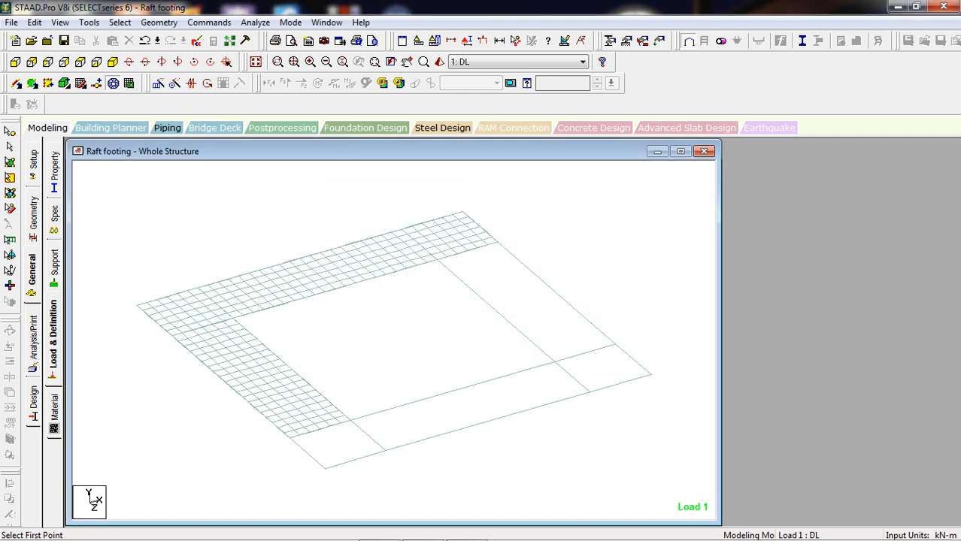
Outline the central panel at X 1.5 to 6.5 m, Z 0 to 5 m for quadrilateral meshing.
{"action": "left_click", "coordinate": [290, 438]}
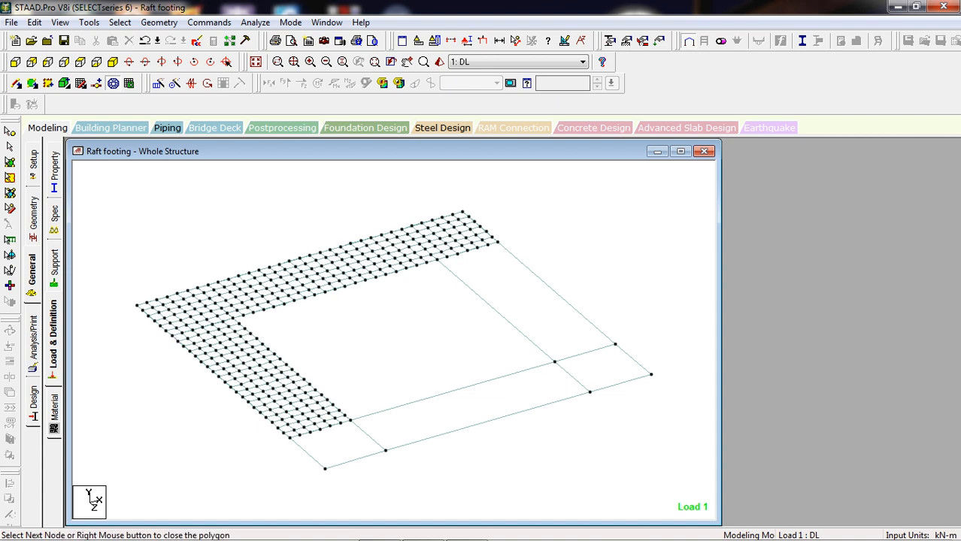
{"action": "left_click", "coordinate": [233, 318]}
{"action": "left_click", "coordinate": [438, 261]}
{"action": "left_click", "coordinate": [555, 362]}
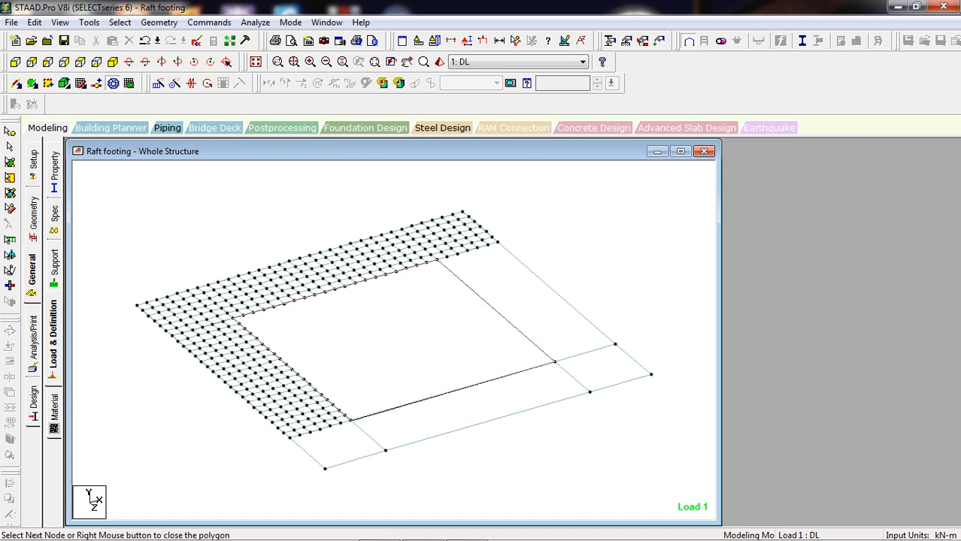
{"action": "left_click", "coordinate": [350, 420]}
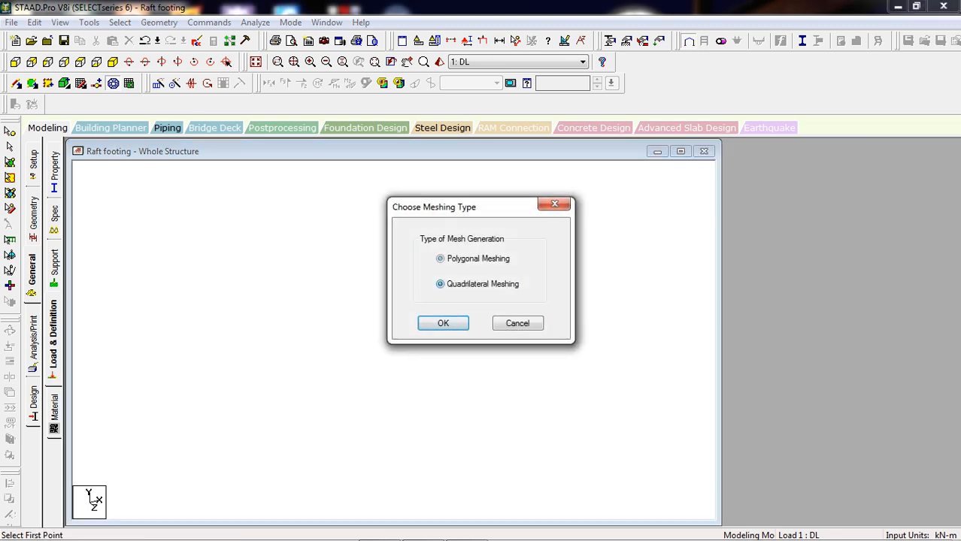
{"action": "left_click", "coordinate": [443, 323]}
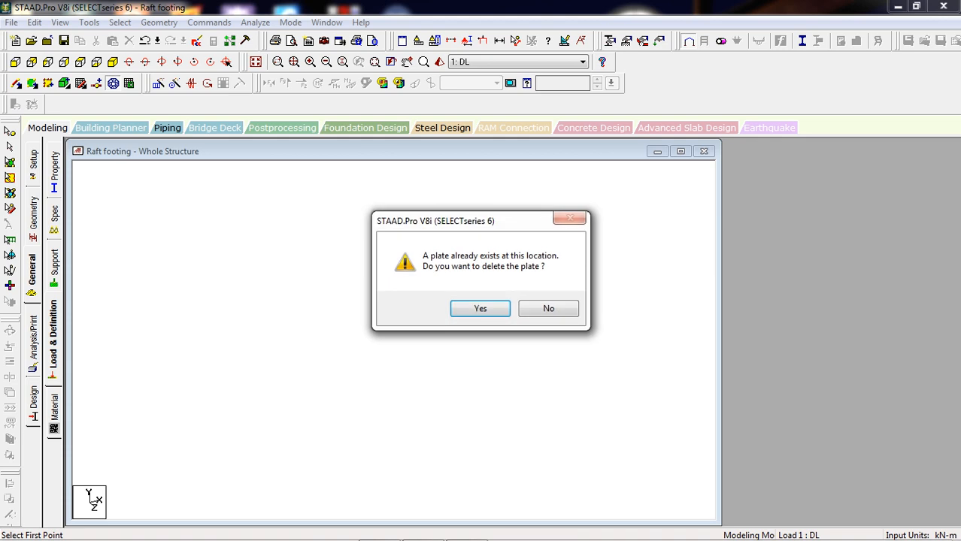
{"action": "key", "text": "Return"}
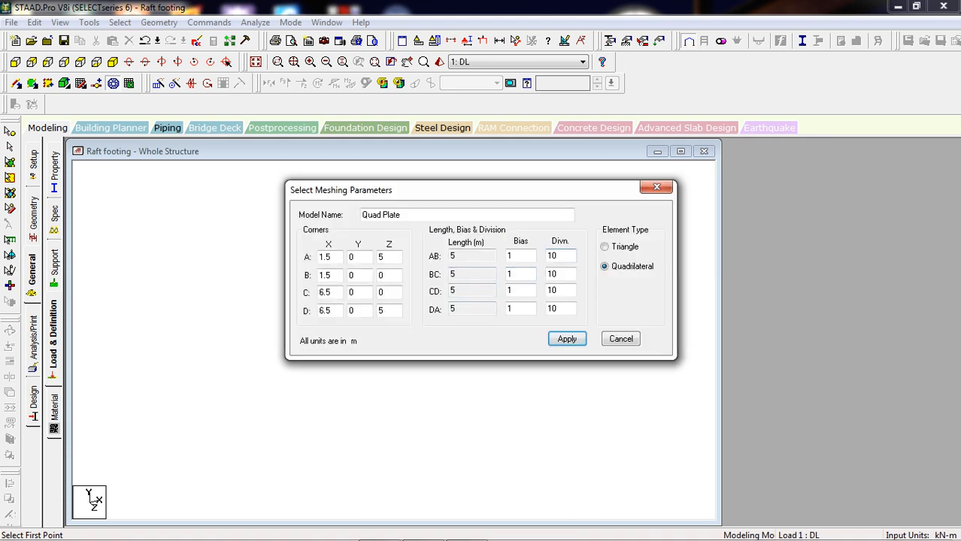
Mesh the central 5 m by 5 m panel with quadrilateral elements, using 20 divisions on all four sides.
{"action": "type", "text": "20"}
{"action": "key", "text": "Tab"}
{"action": "type", "text": "20"}
{"action": "key", "text": "Tab"}
{"action": "type", "text": "20"}
{"action": "key", "text": "Tab"}
{"action": "type", "text": "20"}
{"action": "key", "text": "Return"}
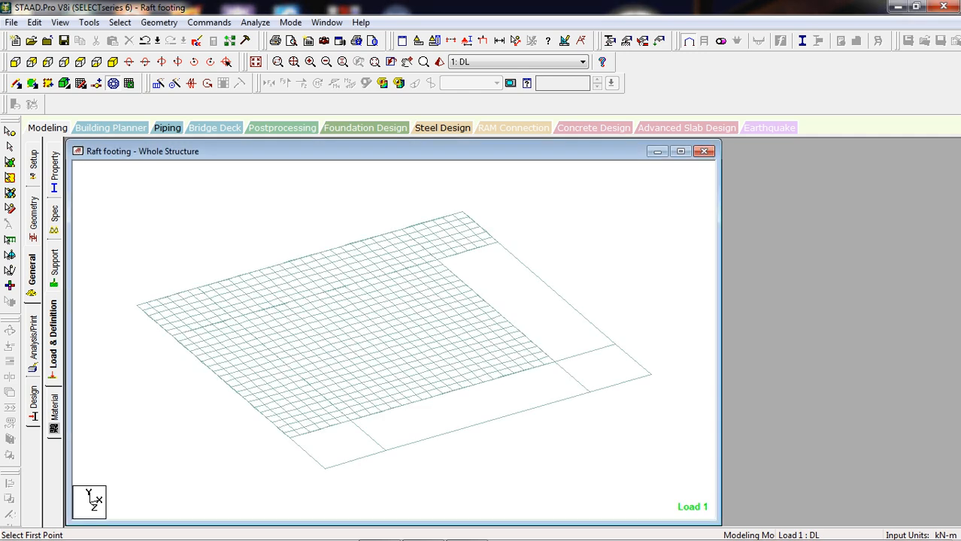
Outline the strip at X 6.5 to 8 m, Z 0 to 5 m for quadrilateral meshing, keeping the existing plate.
{"action": "left_click", "coordinate": [555, 362]}
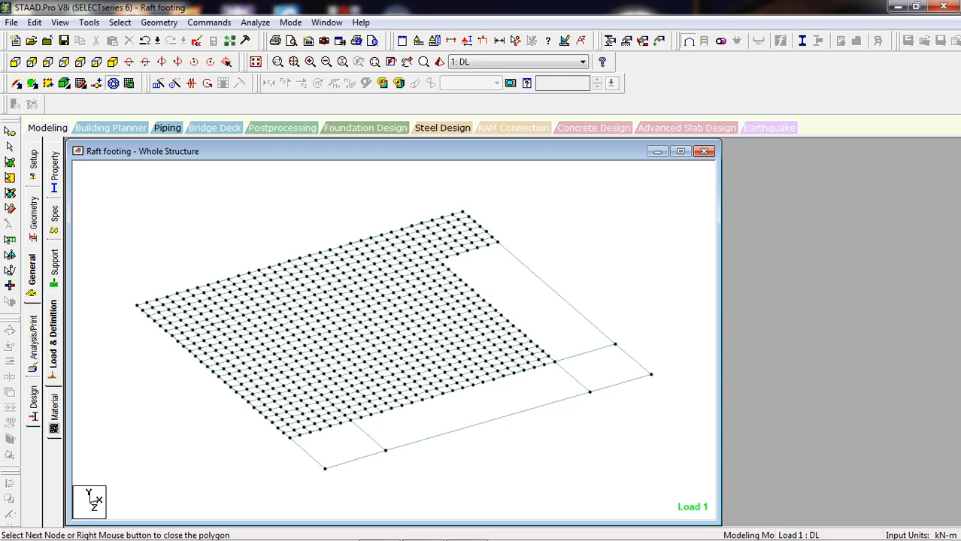
{"action": "left_click", "coordinate": [438, 260]}
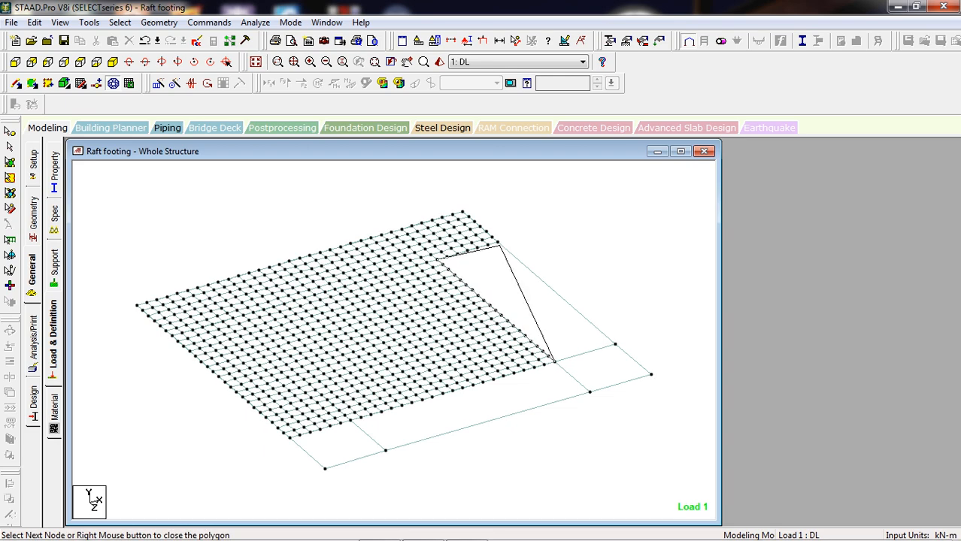
{"action": "left_click", "coordinate": [498, 242]}
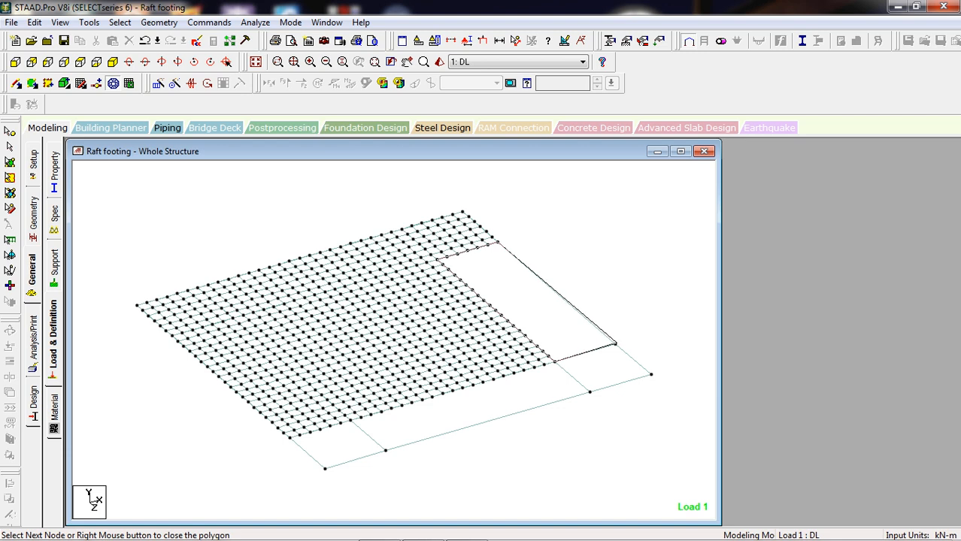
{"action": "left_click", "coordinate": [615, 344]}
{"action": "left_click", "coordinate": [555, 361]}
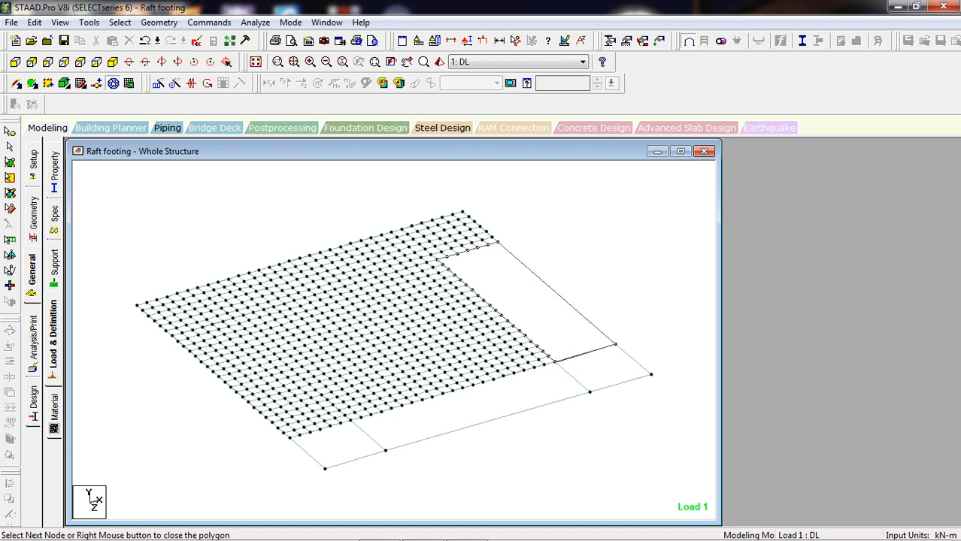
{"action": "left_click", "coordinate": [440, 284]}
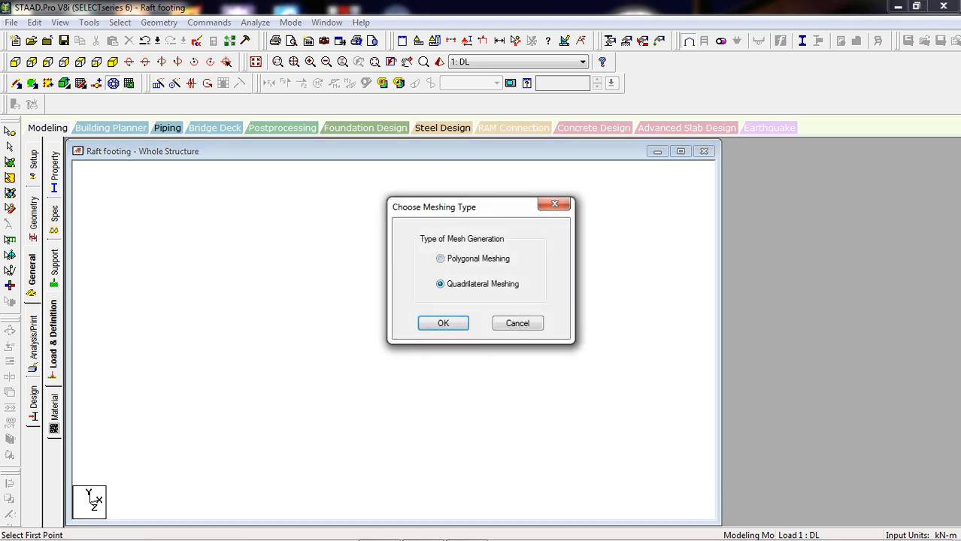
{"action": "left_click", "coordinate": [443, 324]}
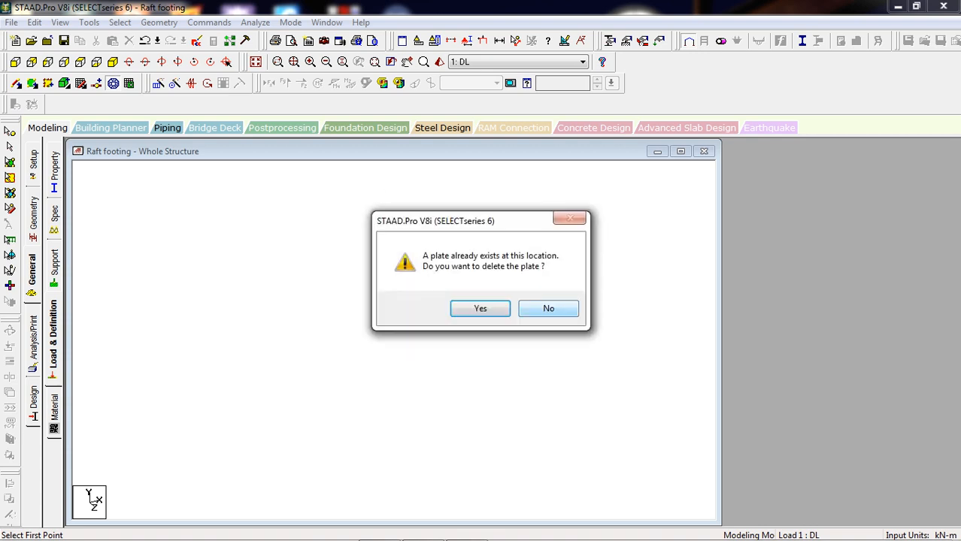
{"action": "left_click", "coordinate": [548, 309]}
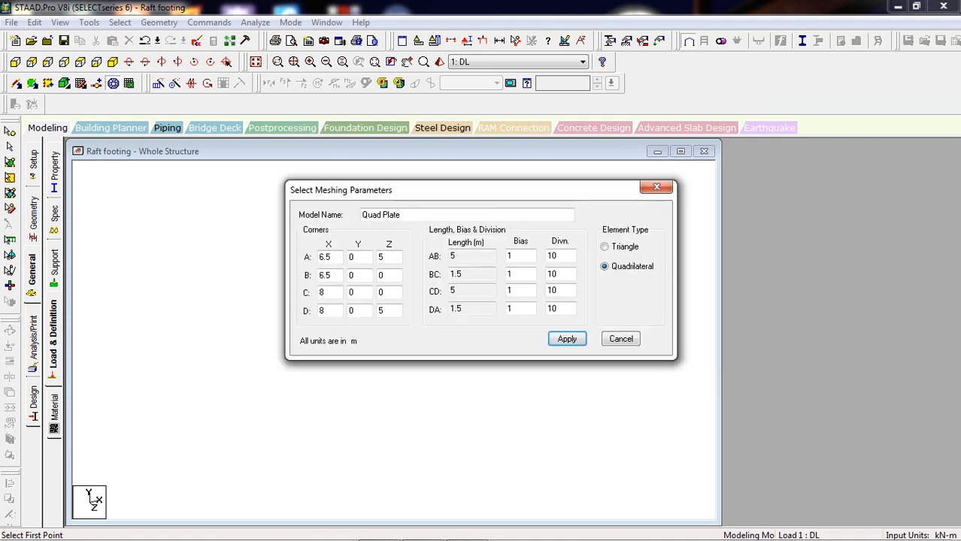
Mesh the strip at X 6.5 to 8 m with quadrilateral elements, 20 divisions on the 5 m sides and 6 on the 1.5 m sides.
{"action": "double_click", "coordinate": [553, 256]}
{"action": "type", "text": "20"}
{"action": "key", "text": "Tab"}
{"action": "key", "text": "Tab"}
{"action": "type", "text": "6"}
{"action": "key", "text": "Tab"}
{"action": "key", "text": "Tab"}
{"action": "type", "text": "2"}
{"action": "key", "text": "Tab"}
{"action": "key", "text": "Tab"}
{"action": "type", "text": "6"}
{"action": "key", "text": "Return"}
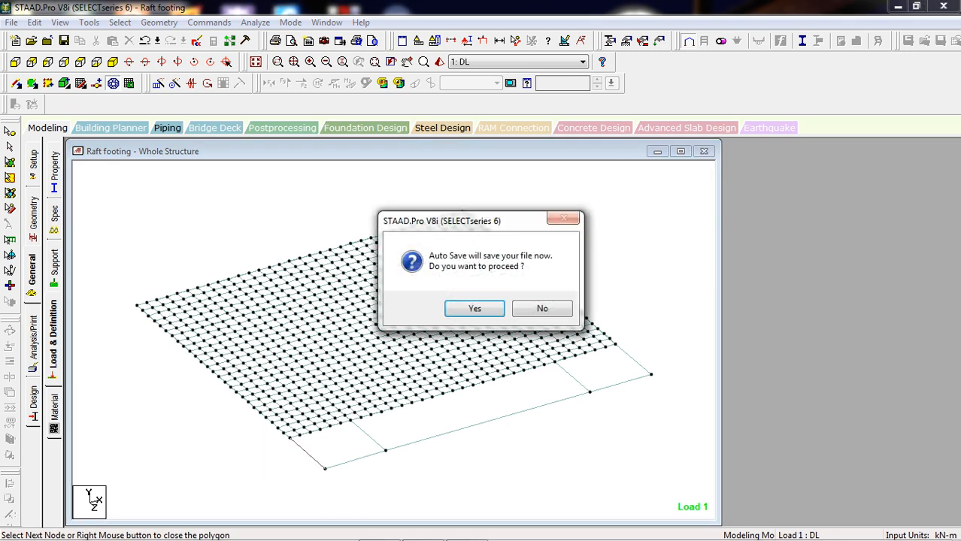
Accept the auto save and outline the corner panel at X 0 to 1.5 m, Z 5 to 6.5 m for quadrilateral meshing, keeping the existing plate.
{"action": "key", "text": "Return"}
{"action": "key", "text": "Return"}
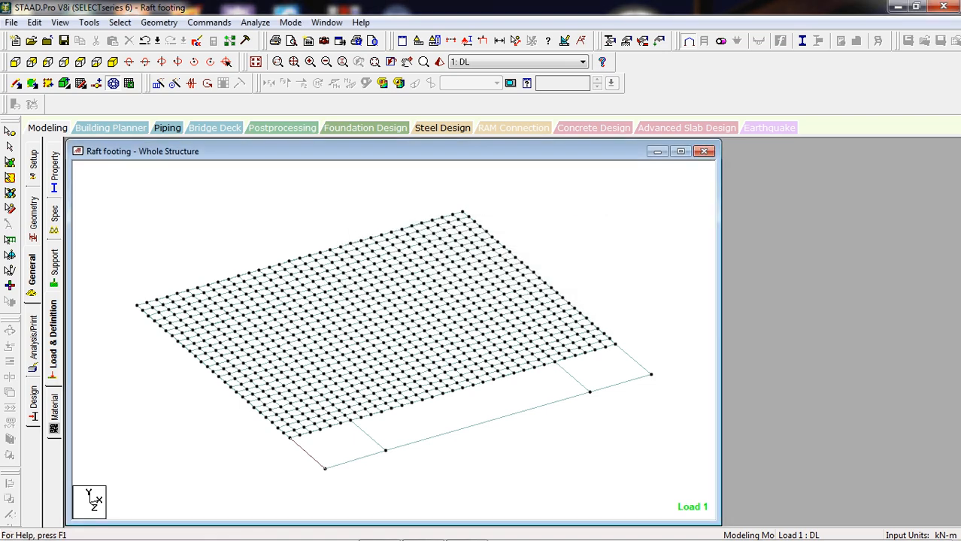
{"action": "left_click", "coordinate": [289, 437]}
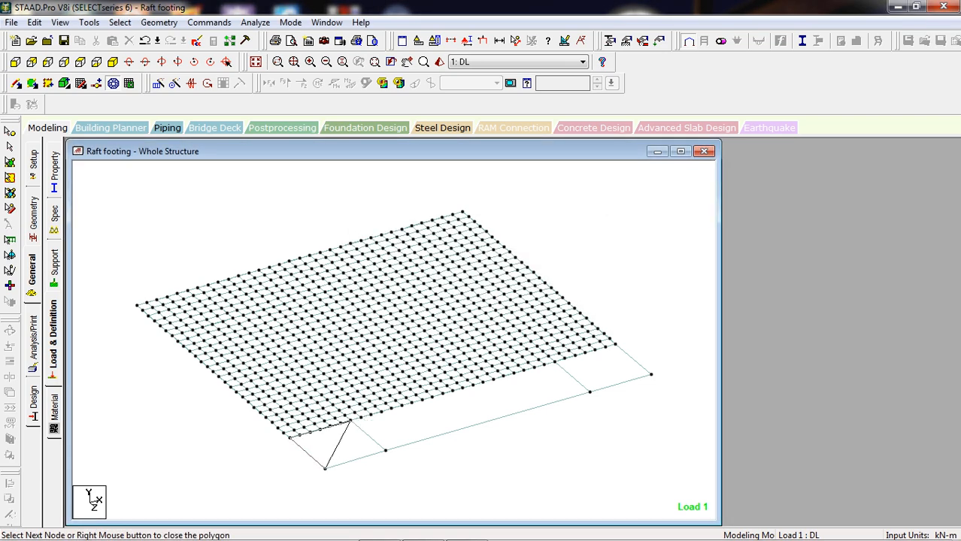
{"action": "left_click", "coordinate": [386, 450]}
{"action": "left_click", "coordinate": [323, 467]}
{"action": "right_click", "coordinate": [325, 467]}
{"action": "left_click", "coordinate": [442, 284]}
{"action": "left_click", "coordinate": [443, 324]}
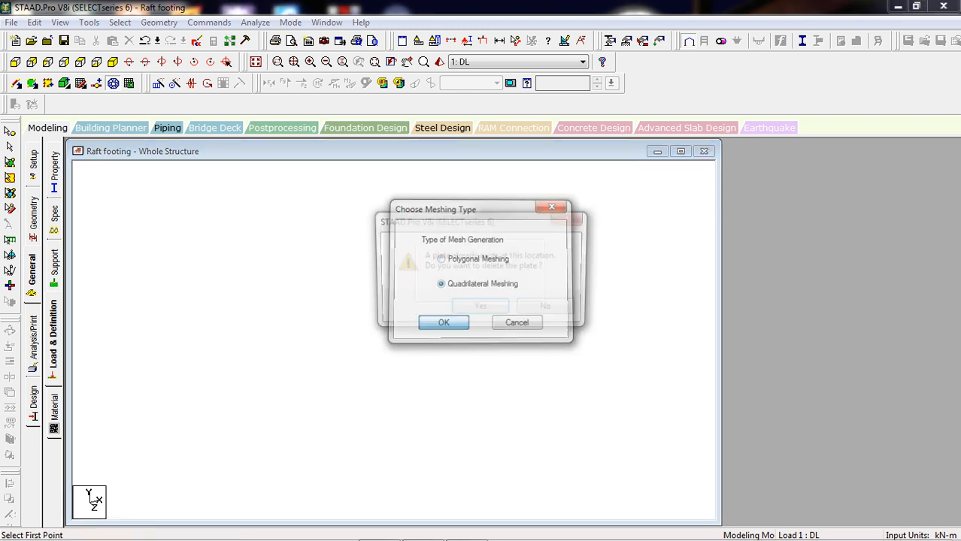
{"action": "left_click", "coordinate": [546, 308]}
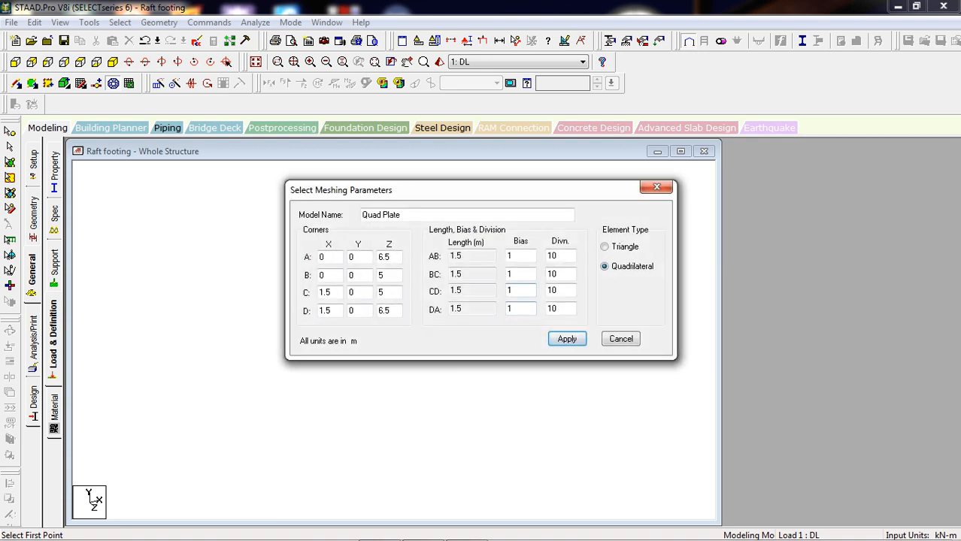
Mesh the corner panel at X 0 to 1.5 m, Z 5 to 6.5 m with quadrilateral elements, using 6 divisions on all four sides.
{"action": "double_click", "coordinate": [552, 257]}
{"action": "type", "text": "6"}
{"action": "key", "text": "Tab"}
{"action": "type", "text": "6"}
{"action": "key", "text": "Tab"}
{"action": "type", "text": "6"}
{"action": "key", "text": "Tab"}
{"action": "type", "text": "6"}
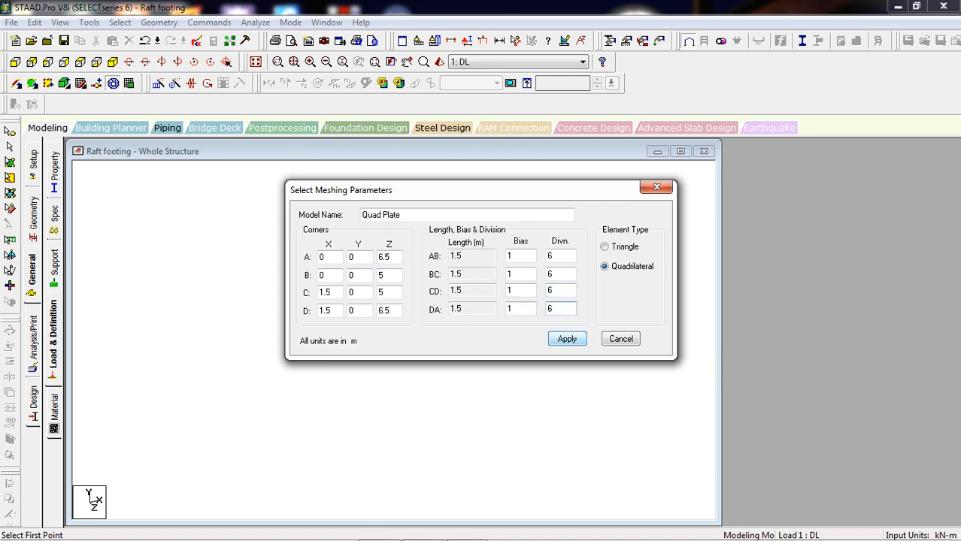
{"action": "key", "text": "Return"}
Outline the strip at X 1.5 to 6.5 m, Z 5 to 6.5 m for quadrilateral meshing, keeping the existing plate.
{"action": "left_click", "coordinate": [386, 450]}
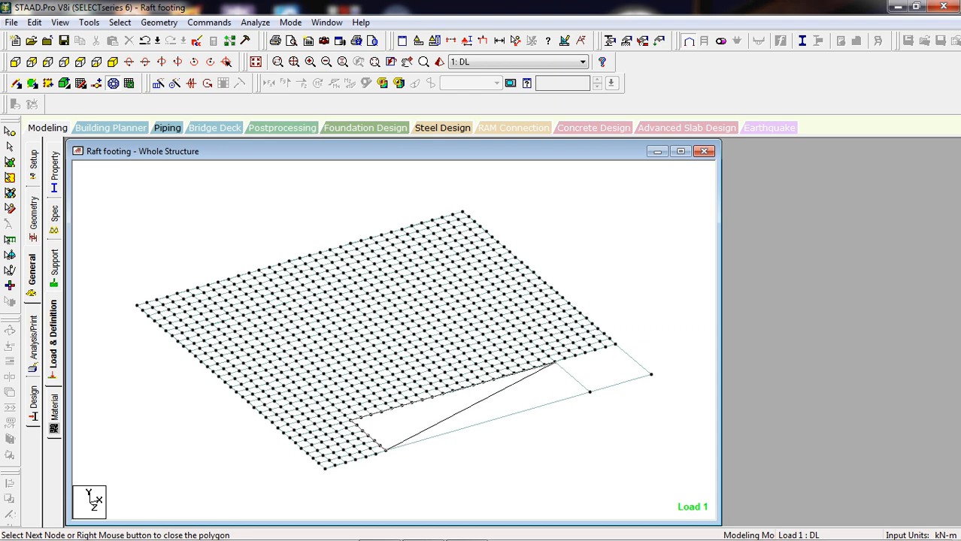
{"action": "left_click", "coordinate": [590, 392]}
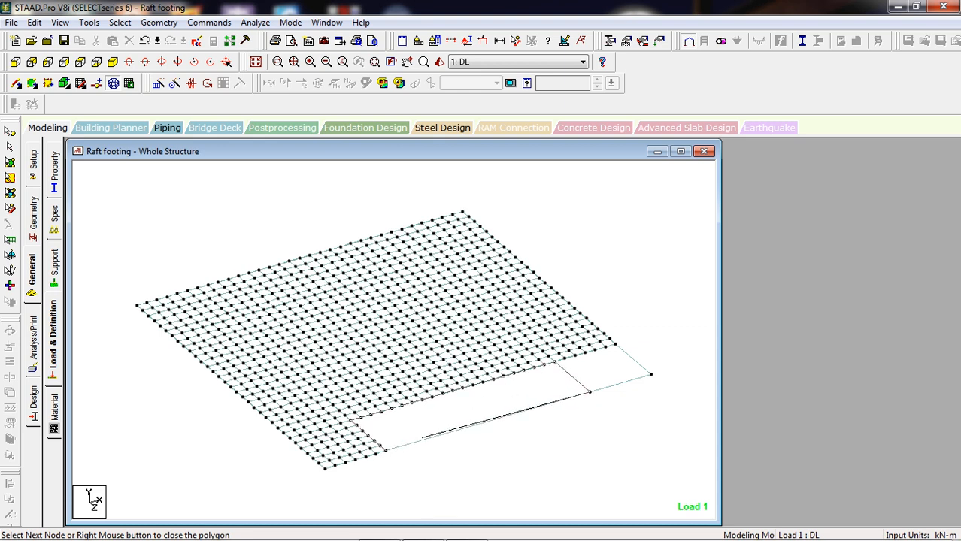
{"action": "left_click", "coordinate": [386, 449]}
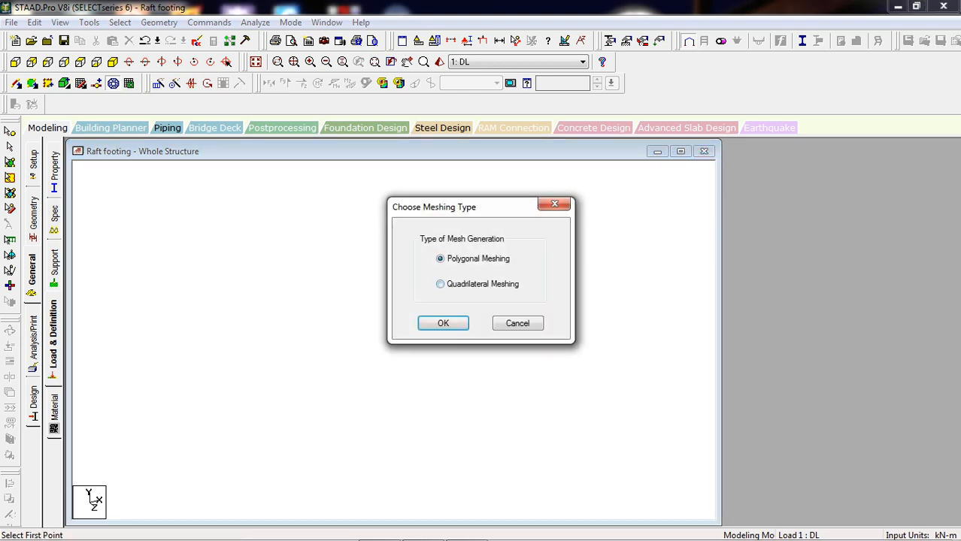
{"action": "left_click", "coordinate": [441, 284]}
{"action": "left_click", "coordinate": [442, 323]}
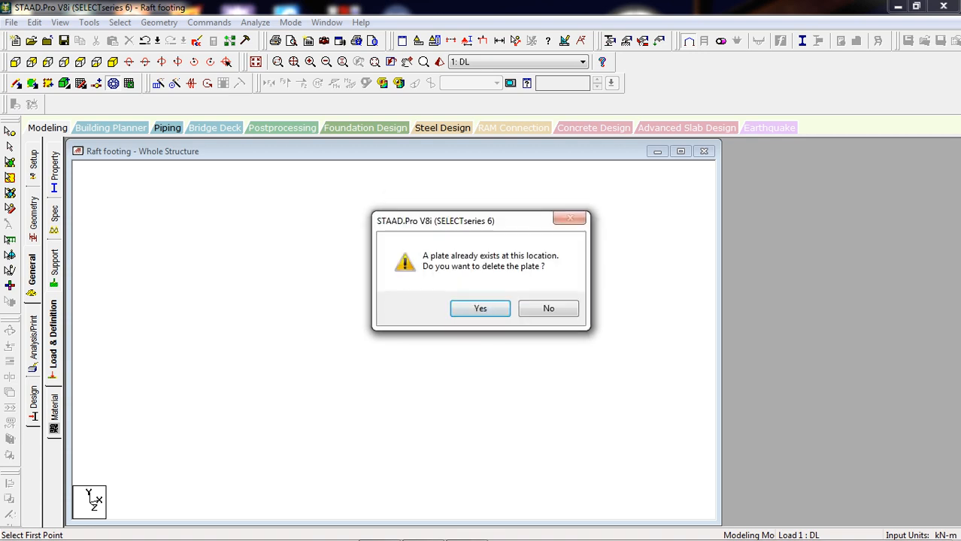
{"action": "left_click", "coordinate": [549, 309]}
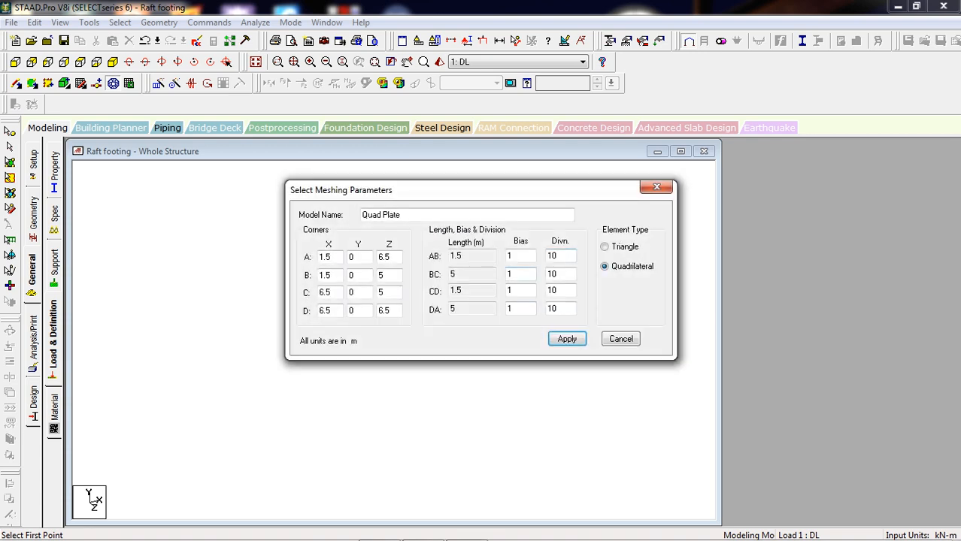
Mesh the strip at Z 5 to 6.5 m with quadrilateral elements, 6 divisions on the 1.5 m sides and 20 on the 5 m sides.
{"action": "type", "text": "6"}
{"action": "key", "text": "Tab"}
{"action": "type", "text": "20"}
{"action": "key", "text": "Tab"}
{"action": "type", "text": "6"}
{"action": "key", "text": "Tab"}
{"action": "type", "text": "2"}
{"action": "left_click", "coordinate": [567, 339]}
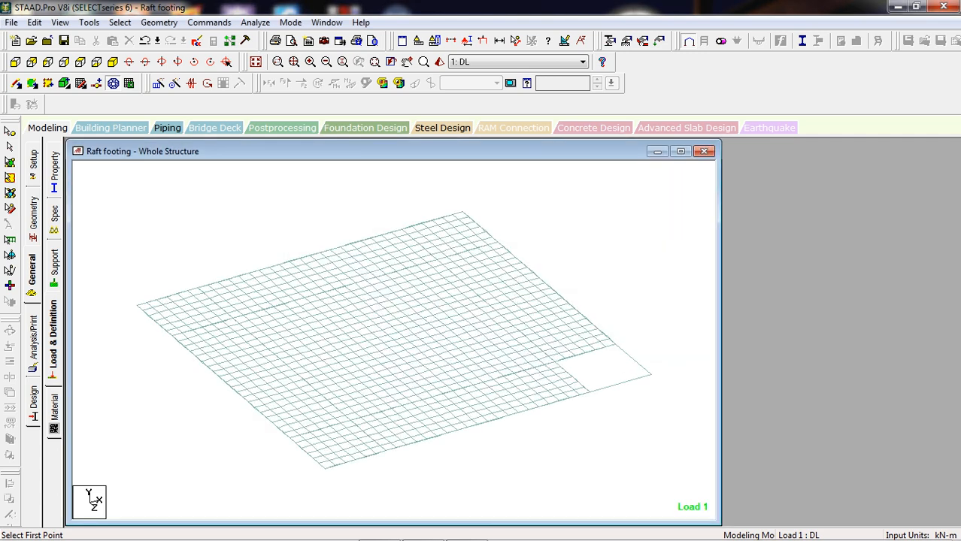
Outline the last corner panel at X 6.5 to 8 m, Z 5 to 6.5 m for quadrilateral meshing, keeping the existing plate.
{"action": "left_click", "coordinate": [589, 391]}
{"action": "left_click", "coordinate": [555, 362]}
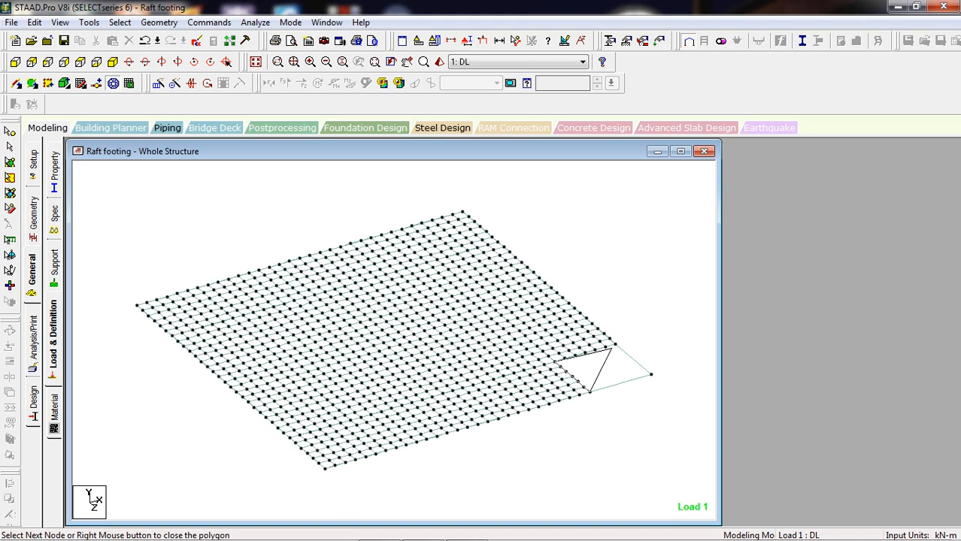
{"action": "left_click", "coordinate": [615, 345]}
{"action": "left_click", "coordinate": [651, 375]}
{"action": "left_click", "coordinate": [589, 392]}
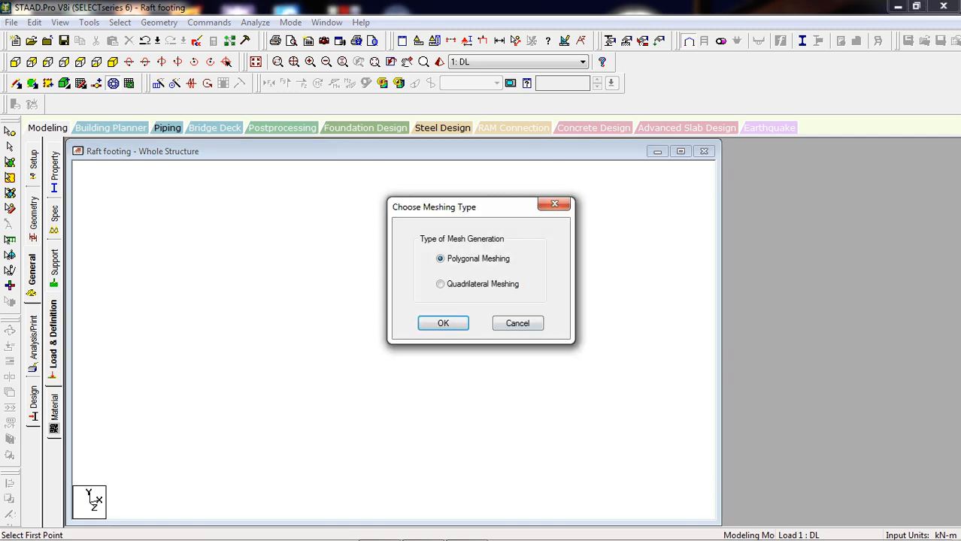
{"action": "left_click", "coordinate": [440, 284]}
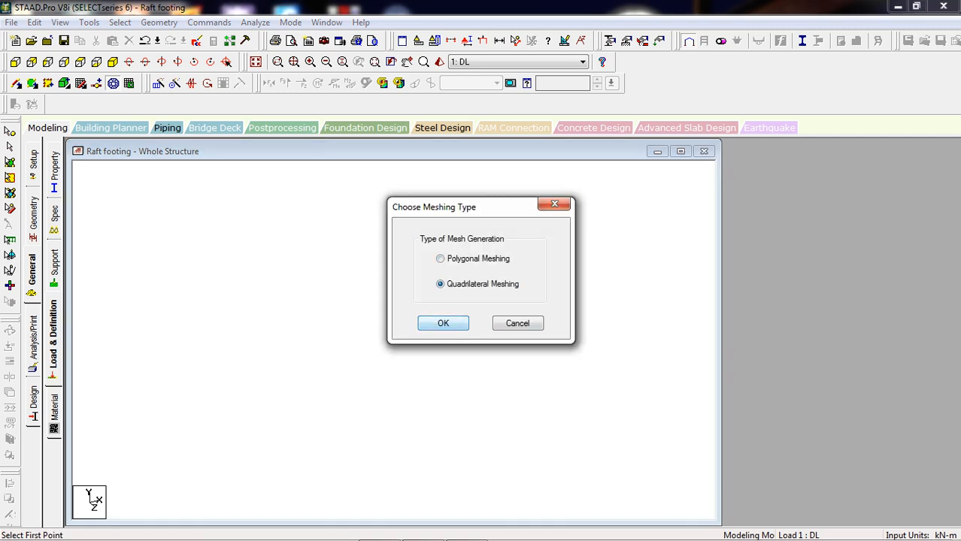
{"action": "left_click", "coordinate": [443, 324]}
{"action": "left_click", "coordinate": [549, 309]}
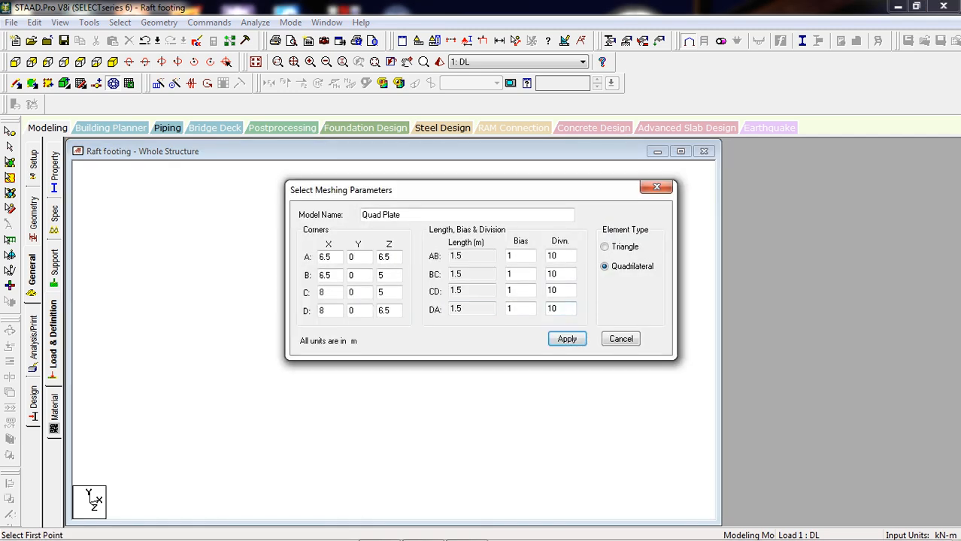
Mesh the corner panel at X 6.5 to 8 m, Z 5 to 6.5 m with quadrilateral elements, using 6 divisions on all four sides.
{"action": "left_click_drag", "start_coordinate": [558, 257], "coordinate": [548, 256]}
{"action": "type", "text": "6"}
{"action": "key", "text": "Tab"}
{"action": "key", "text": "Tab"}
{"action": "type", "text": "6"}
{"action": "key", "text": "Tab"}
{"action": "type", "text": "6"}
{"action": "key", "text": "Return"}
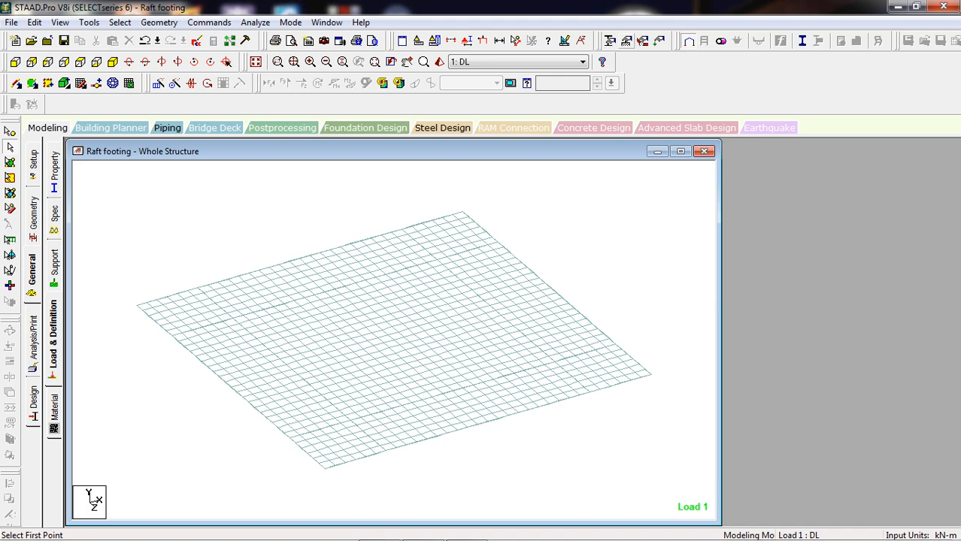
Begin a new foundation support for the raft as a plate mat in the Y direction.
{"action": "left_click", "coordinate": [642, 40]}
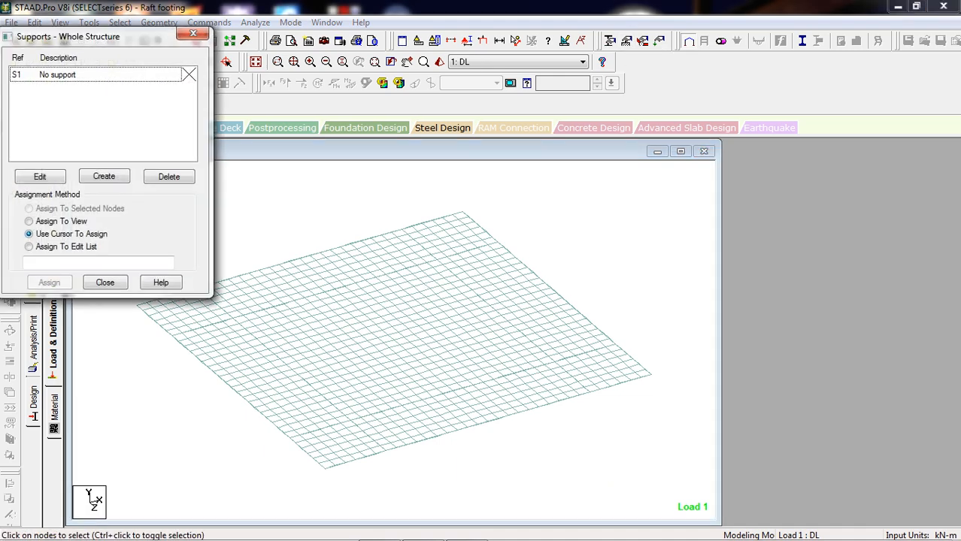
{"action": "left_click", "coordinate": [104, 176]}
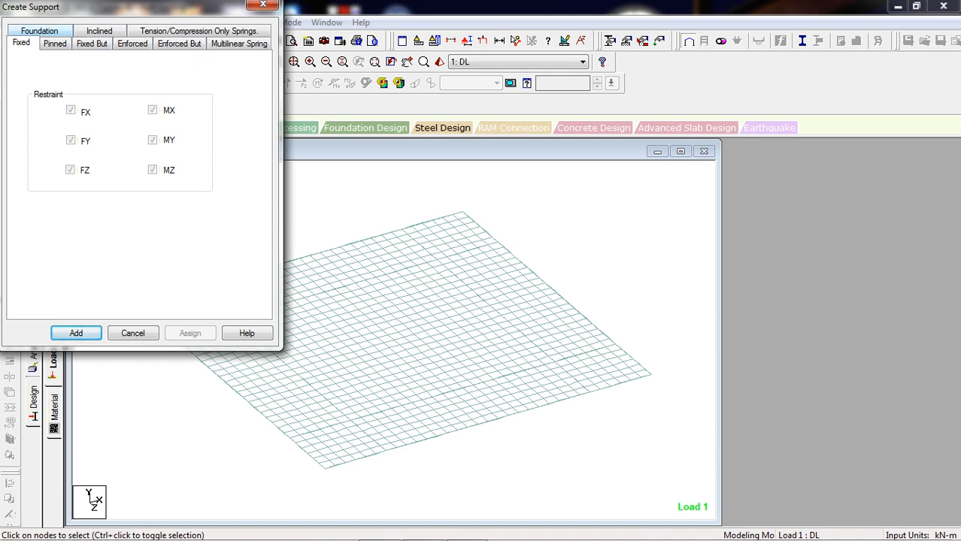
{"action": "left_click", "coordinate": [39, 31]}
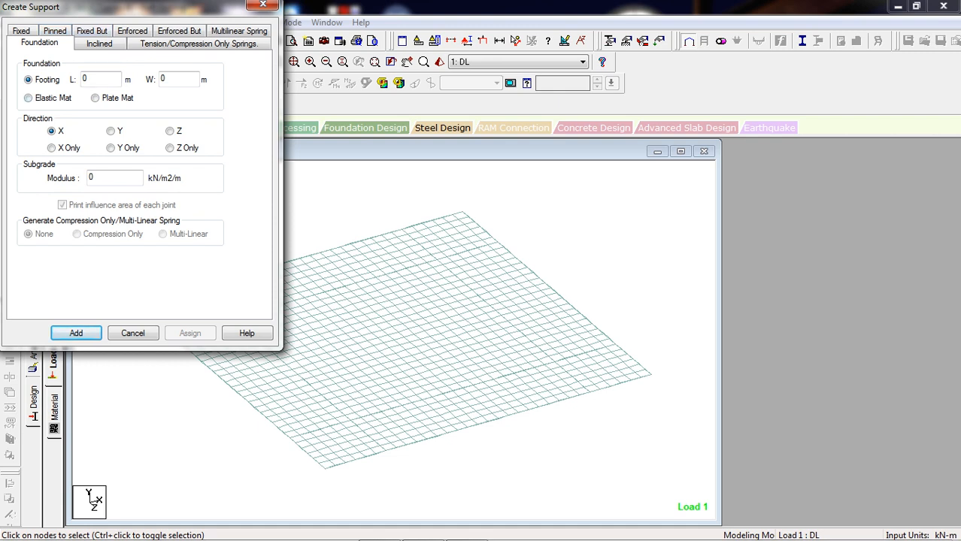
{"action": "left_click", "coordinate": [96, 98]}
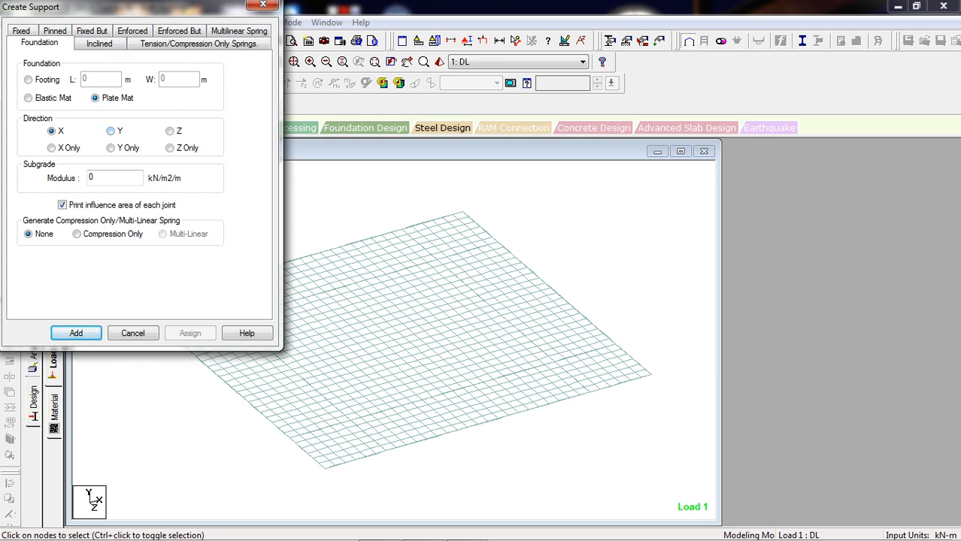
{"action": "left_click", "coordinate": [111, 131]}
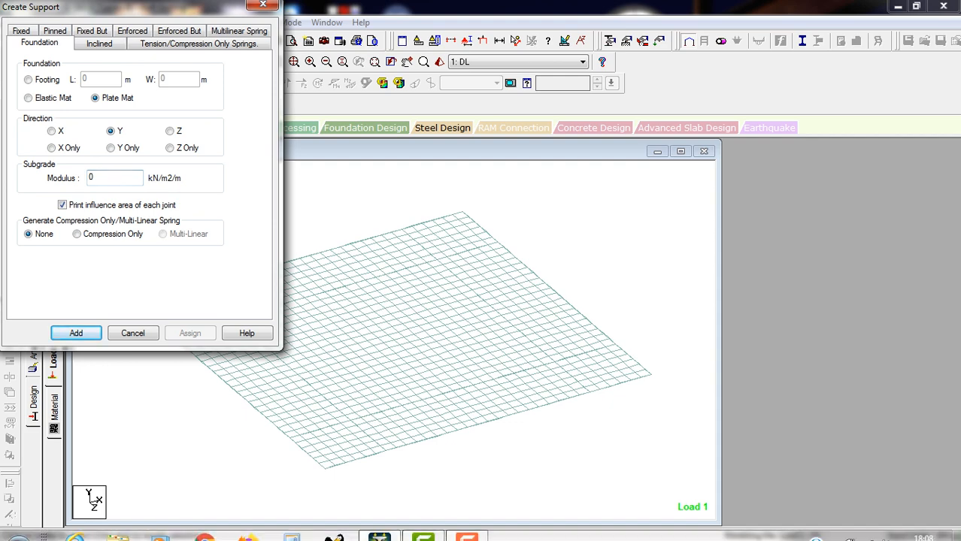
Switch to Calculator and divide 90 by 0.075 to work out the subgrade modulus.
{"action": "left_click", "coordinate": [292, 527]}
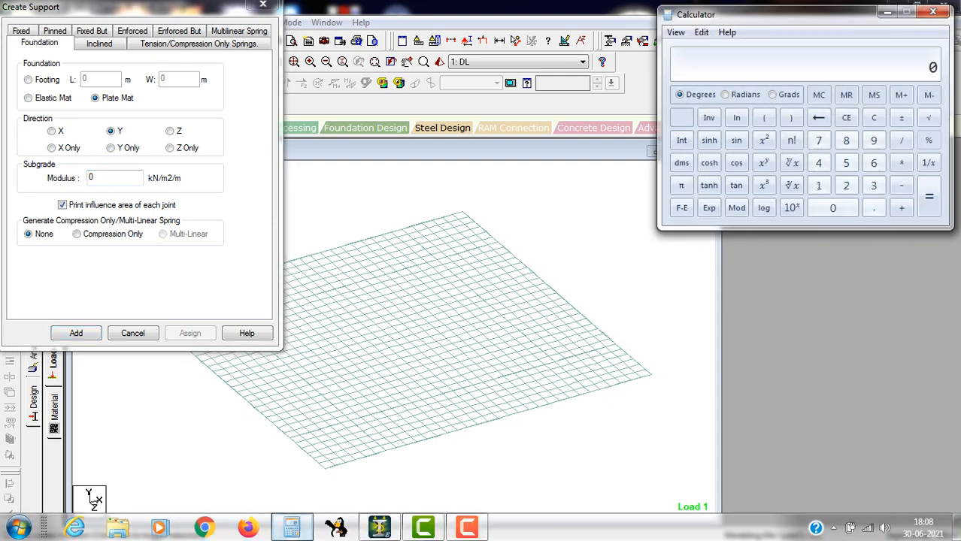
{"action": "left_click_drag", "start_coordinate": [843, 11], "coordinate": [602, 62]}
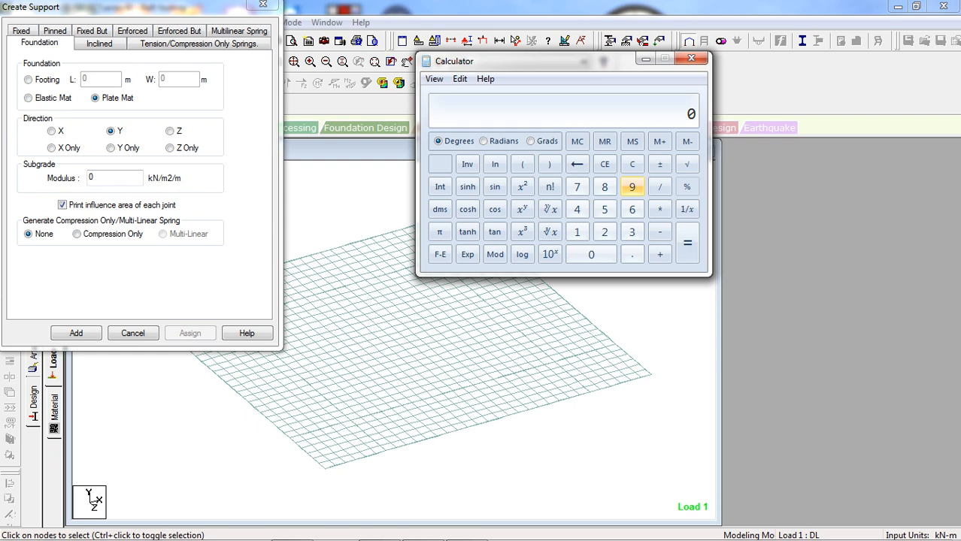
{"action": "left_click", "coordinate": [631, 186]}
{"action": "left_click", "coordinate": [591, 254]}
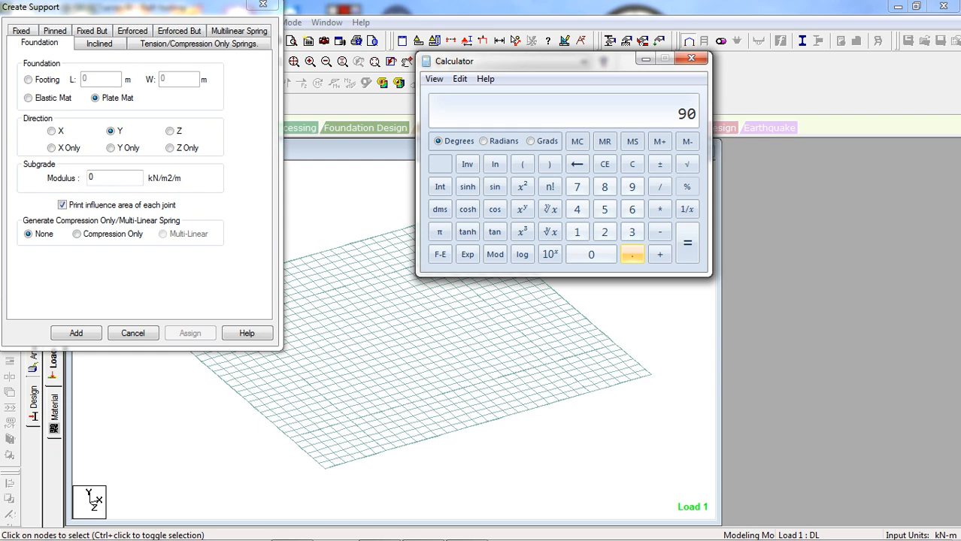
{"action": "left_click", "coordinate": [660, 186]}
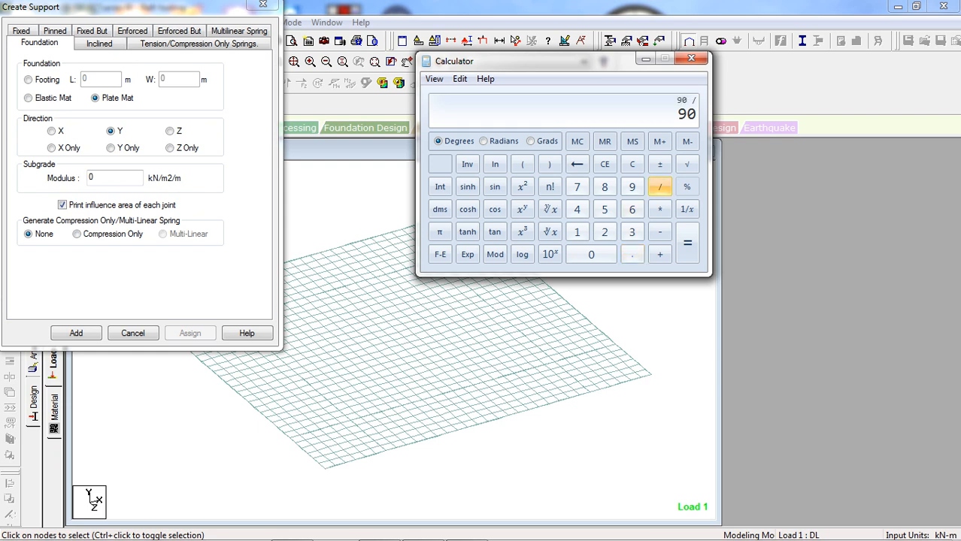
{"action": "left_click", "coordinate": [632, 255]}
{"action": "left_click", "coordinate": [591, 254]}
{"action": "left_click", "coordinate": [577, 187]}
{"action": "left_click", "coordinate": [604, 209]}
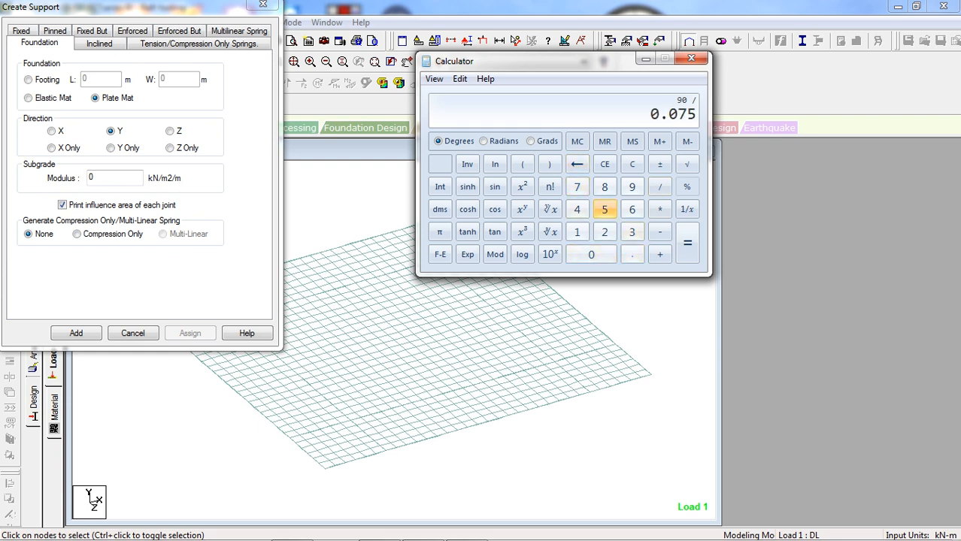
{"action": "left_click", "coordinate": [687, 242]}
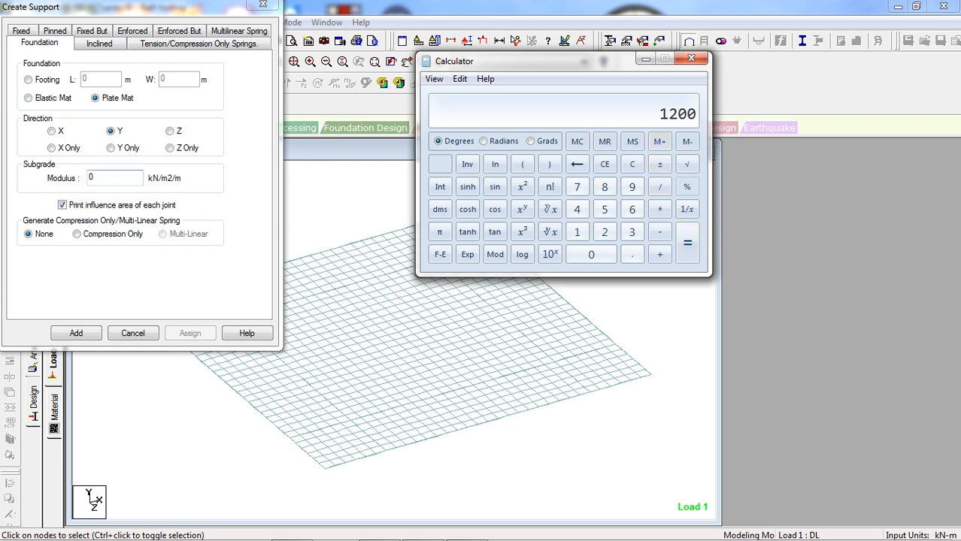
Set the plate mat's subgrade modulus to 1200 kN/m2/m and add the support.
{"action": "double_click", "coordinate": [110, 178]}
{"action": "type", "text": "1200"}
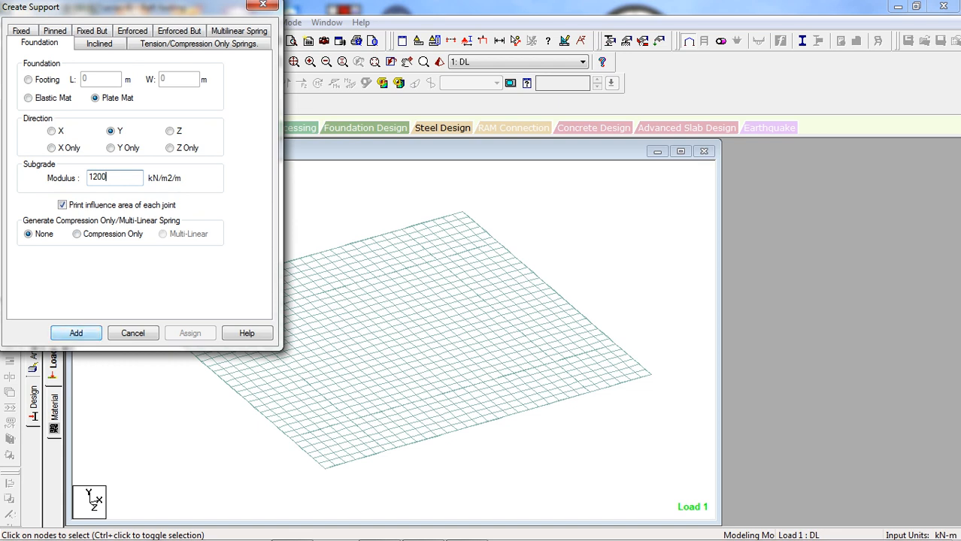
{"action": "key", "text": "Return"}
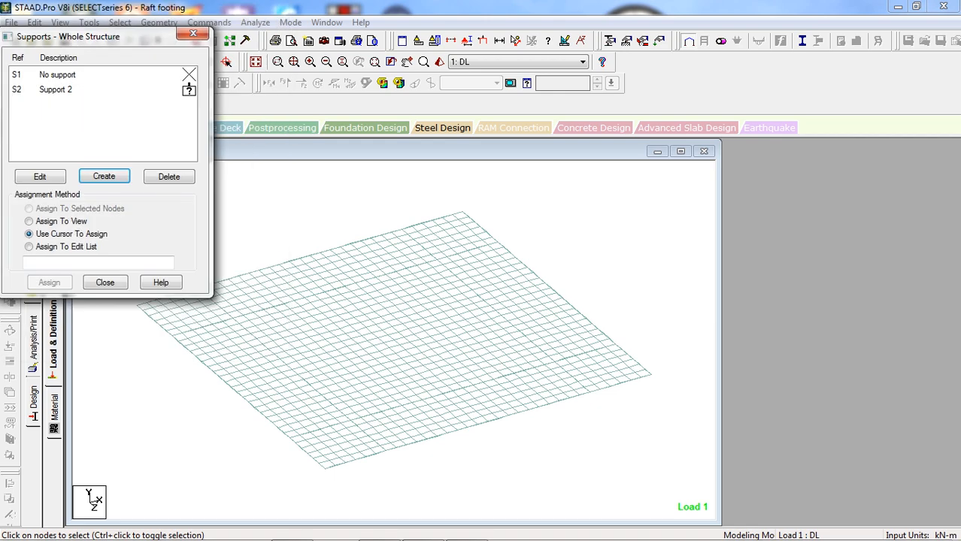
Assign the plate mat support to the whole raft with Assign To View, close the supports dialog and clear the selection.
{"action": "left_click_drag", "start_coordinate": [75, 36], "coordinate": [764, 29]}
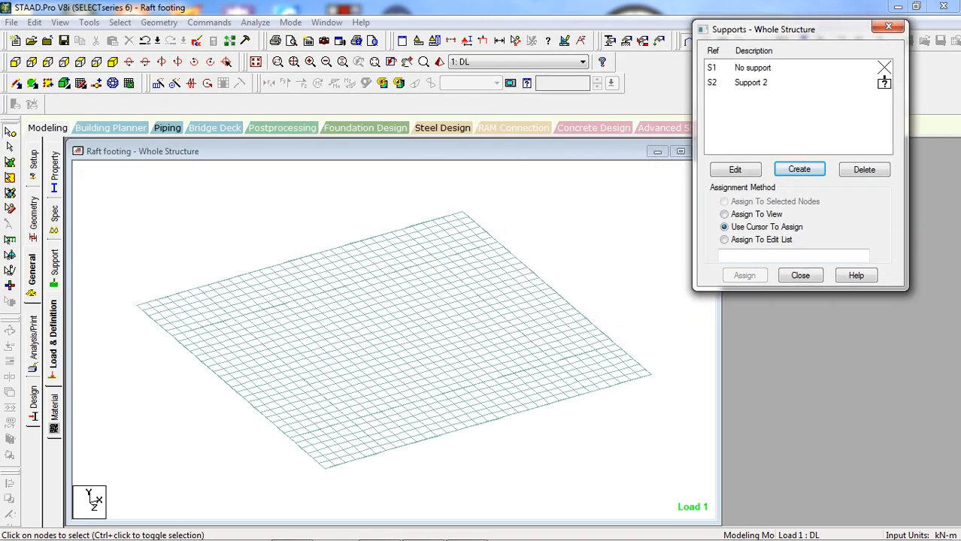
{"action": "left_click", "coordinate": [752, 82]}
{"action": "left_click", "coordinate": [727, 214]}
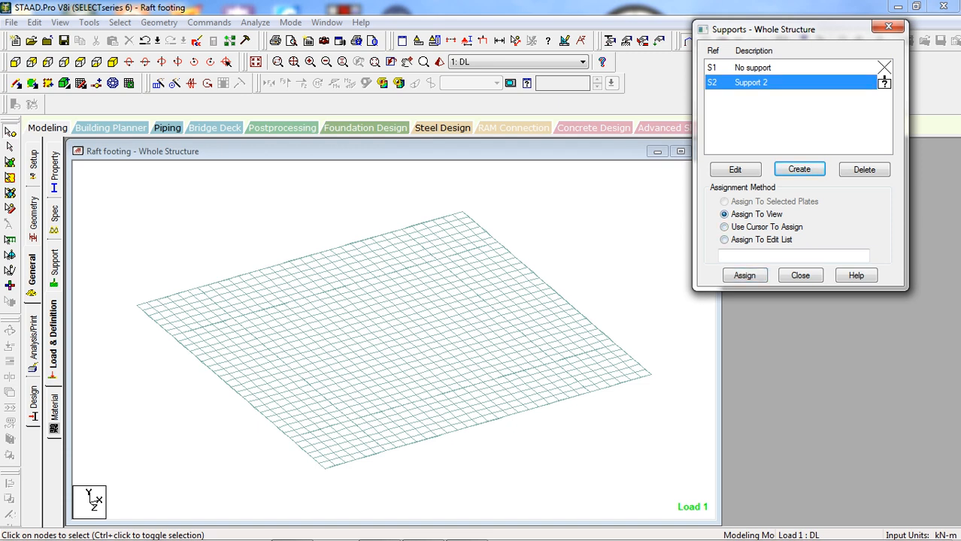
{"action": "left_click", "coordinate": [745, 275]}
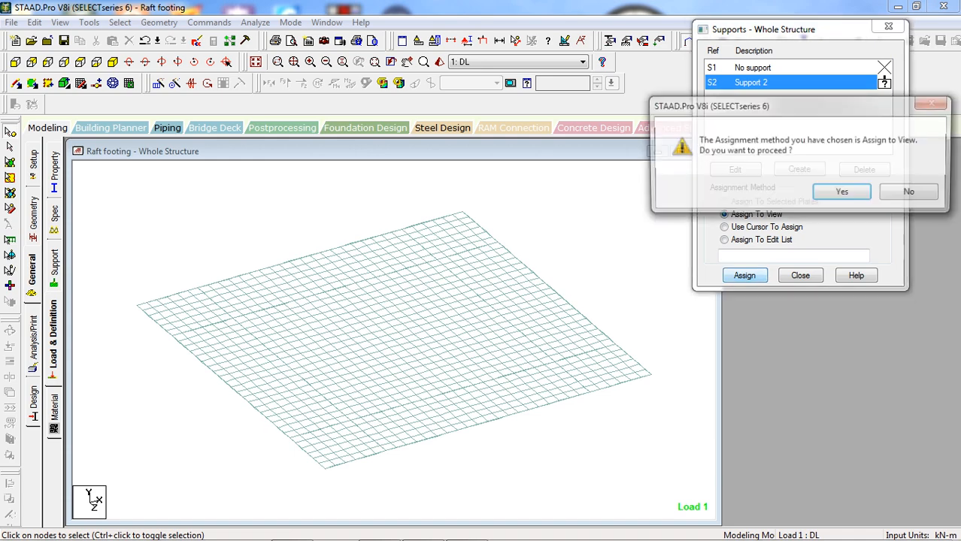
{"action": "left_click", "coordinate": [842, 193]}
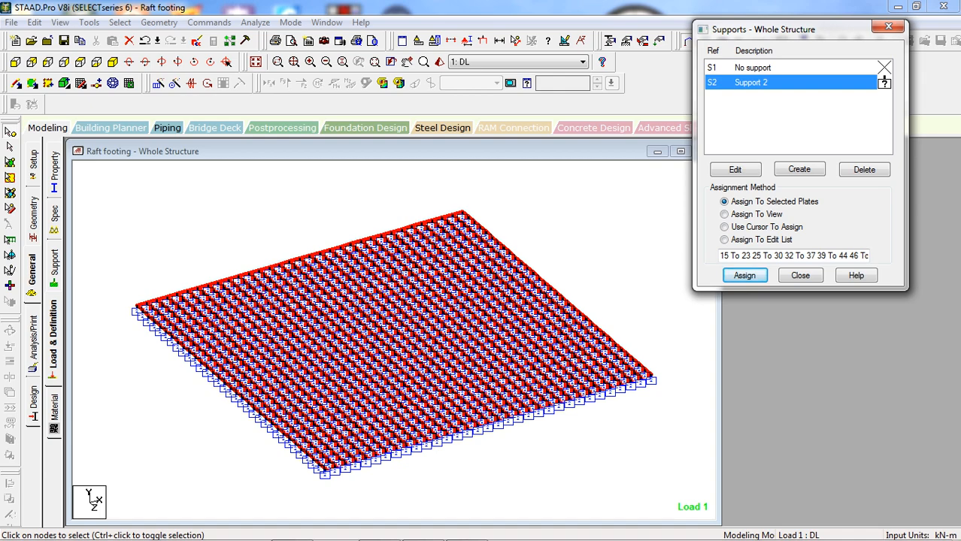
{"action": "left_click", "coordinate": [800, 275]}
{"action": "left_click", "coordinate": [647, 263]}
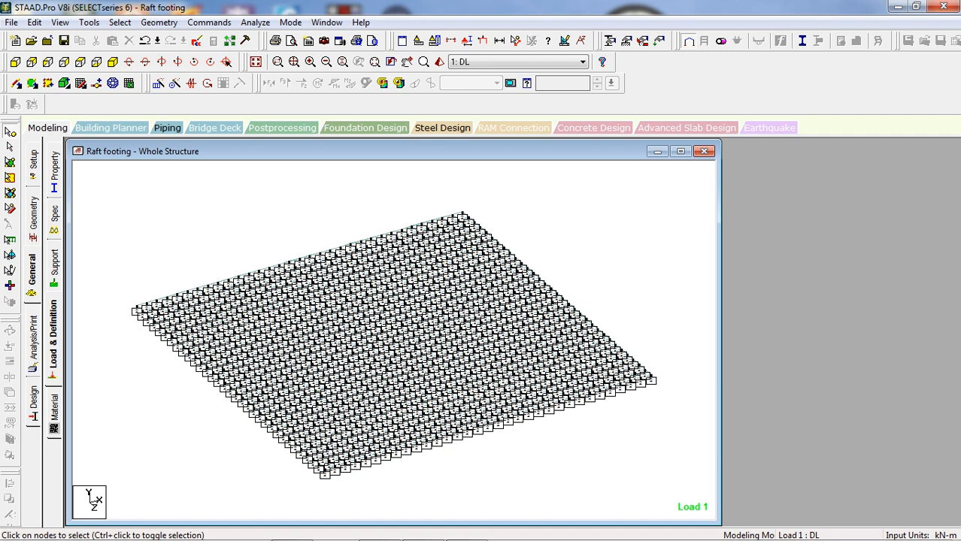
Examine the raft slab and beams in the 3D rendered view, including from above, and close that view.
{"action": "left_click", "coordinate": [439, 62]}
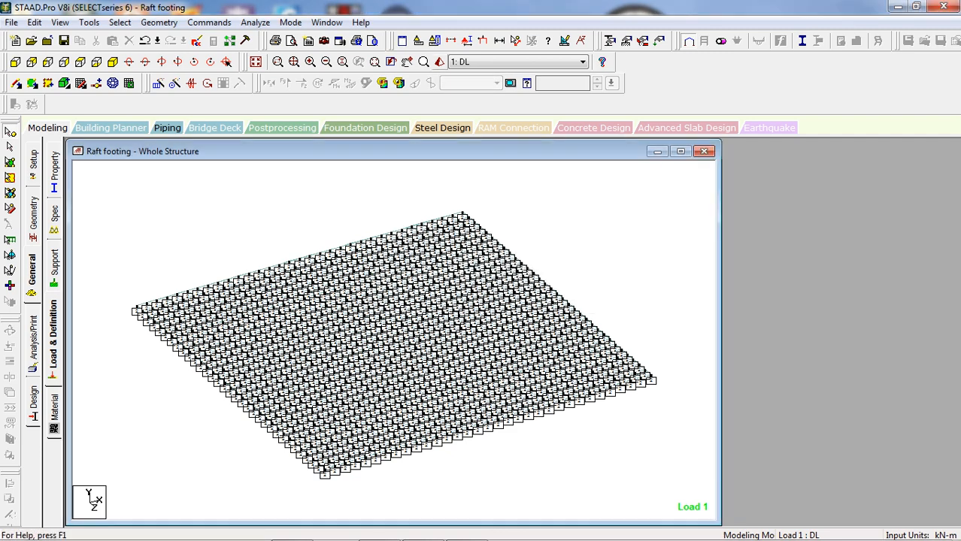
{"action": "key", "text": "Down"}
{"action": "key", "text": "Down"}
{"action": "key", "text": "Down"}
{"action": "key", "text": "Down"}
{"action": "key", "text": "Down"}
{"action": "key", "text": "Down"}
{"action": "key", "text": "Down"}
{"action": "key", "text": "Down"}
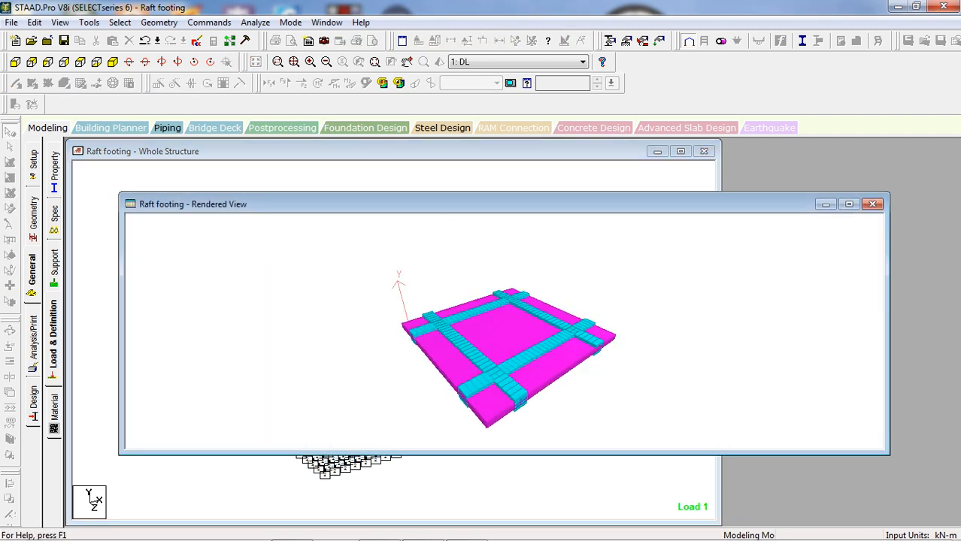
{"action": "mouse_move", "coordinate": [503, 339]}
{"action": "left_mouse_down"}
{"action": "mouse_move", "coordinate": [508, 324]}
{"action": "mouse_move", "coordinate": [504, 336]}
{"action": "left_mouse_up"}
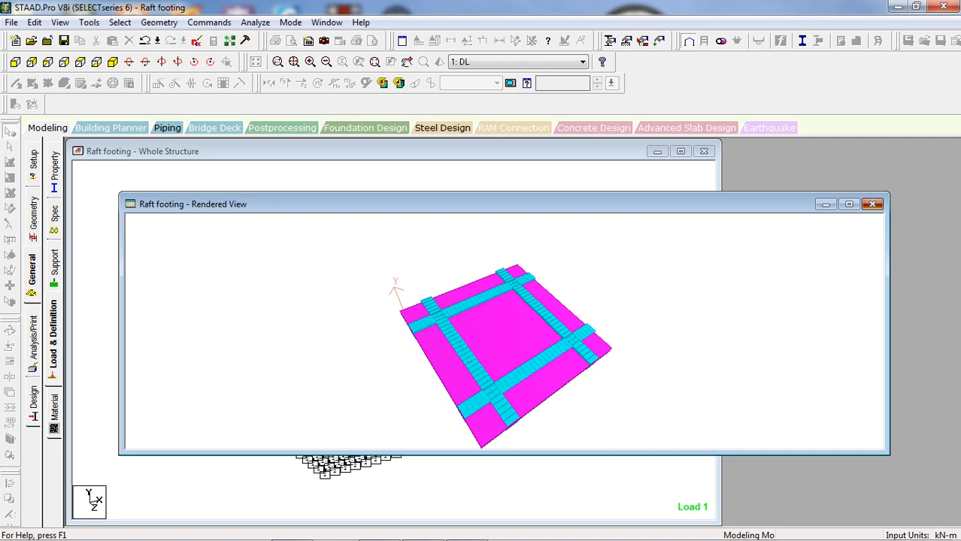
{"action": "left_click", "coordinate": [873, 204]}
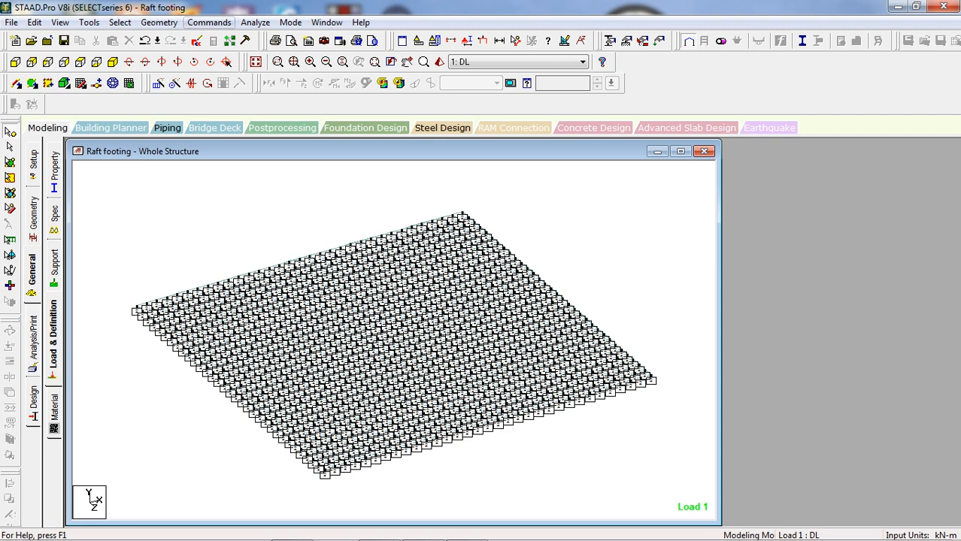
Add a load list command containing load case 1: DL.
{"action": "left_click", "coordinate": [209, 22]}
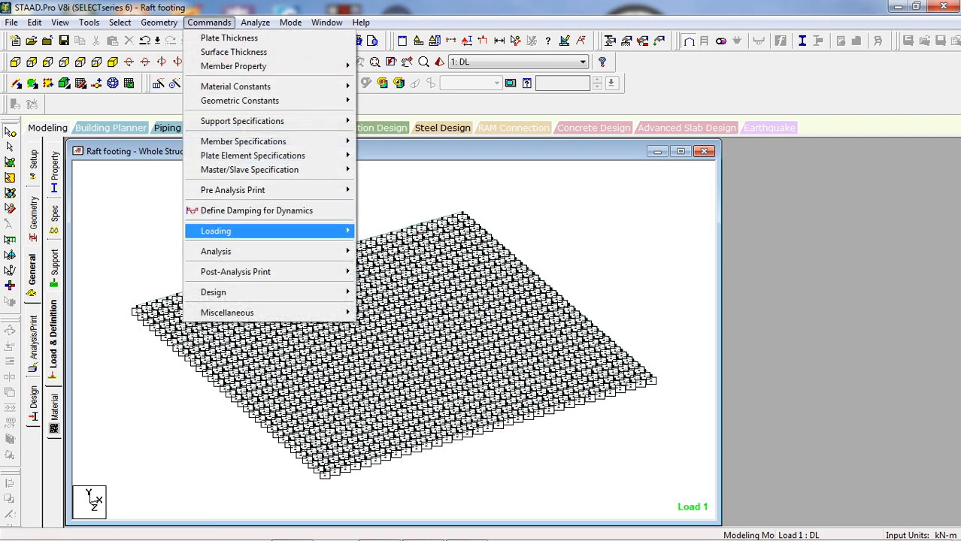
{"action": "mouse_move", "coordinate": [226, 231]}
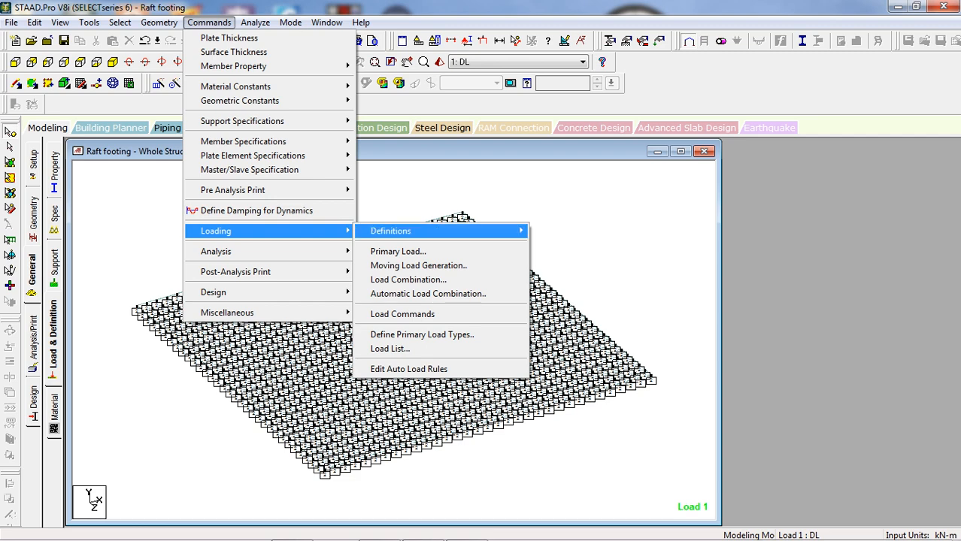
{"action": "left_click", "coordinate": [389, 348]}
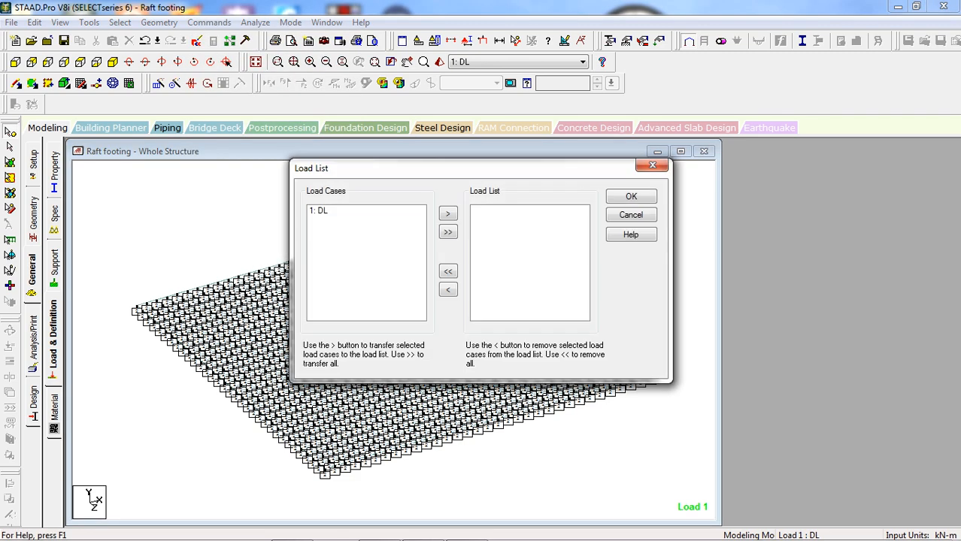
{"action": "left_click", "coordinate": [318, 211]}
{"action": "left_click", "coordinate": [447, 213]}
{"action": "left_click", "coordinate": [630, 196]}
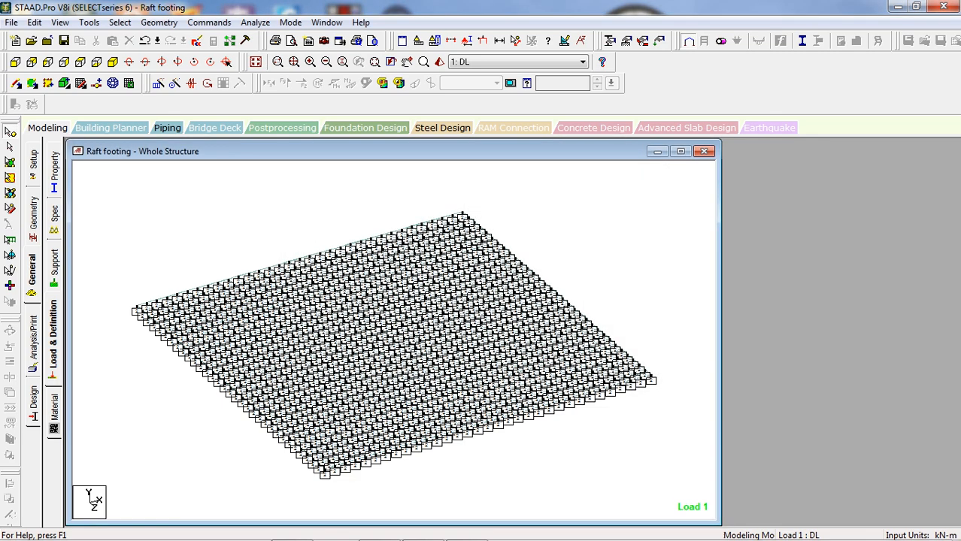
Add a Perform Analysis command with the No Print option.
{"action": "left_click", "coordinate": [209, 22]}
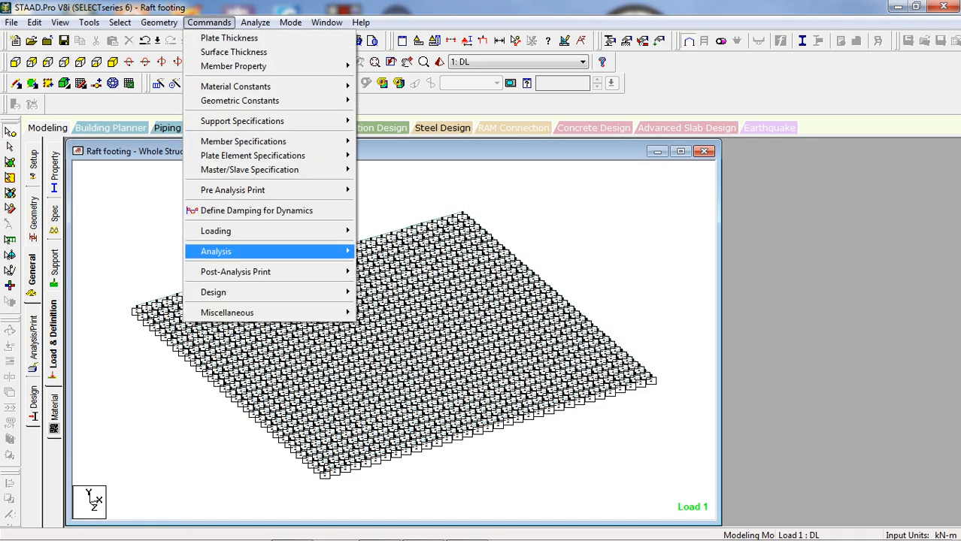
{"action": "mouse_move", "coordinate": [226, 251]}
{"action": "left_click", "coordinate": [406, 252]}
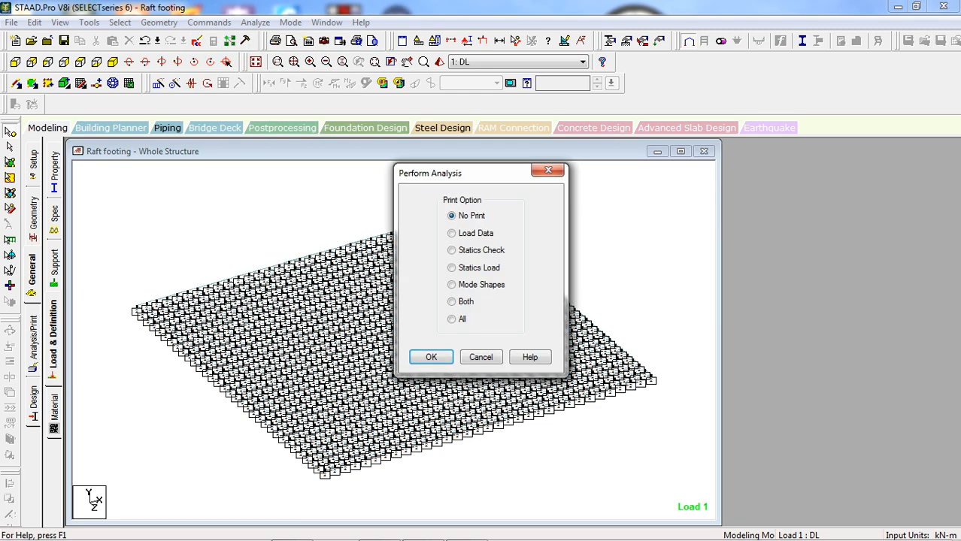
{"action": "left_click", "coordinate": [431, 357]}
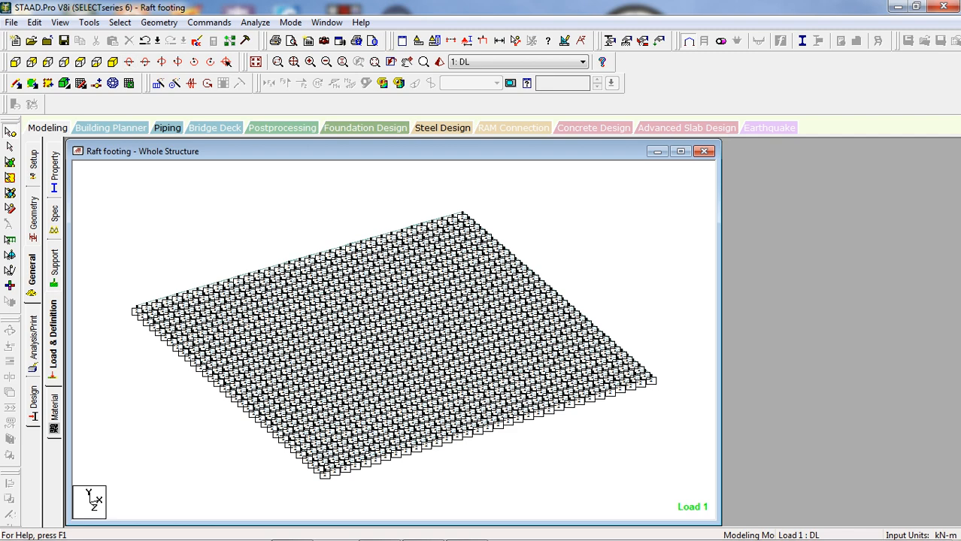
Save the modified raft footing model and run the analysis.
{"action": "left_click", "coordinate": [64, 41]}
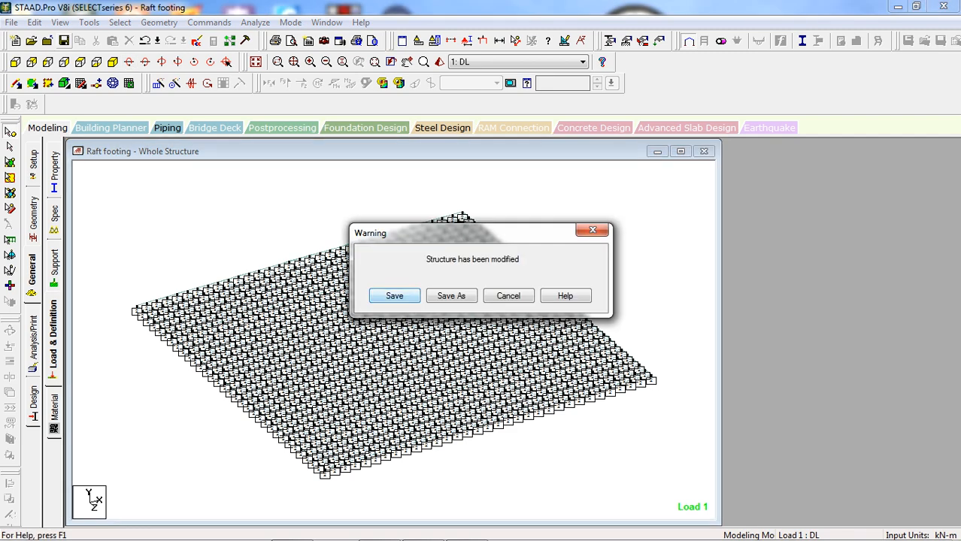
{"action": "left_click", "coordinate": [395, 296]}
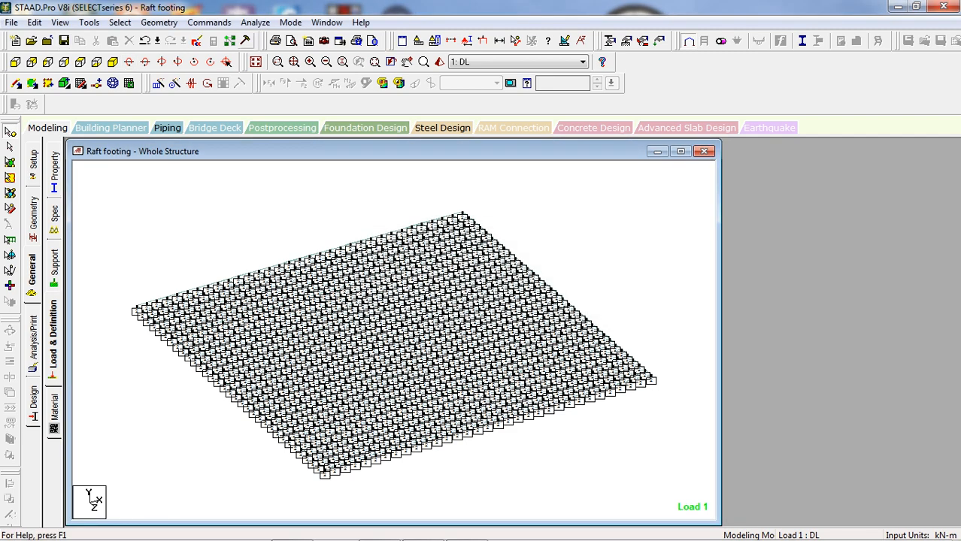
{"action": "left_click", "coordinate": [255, 22]}
{"action": "left_click", "coordinate": [279, 38]}
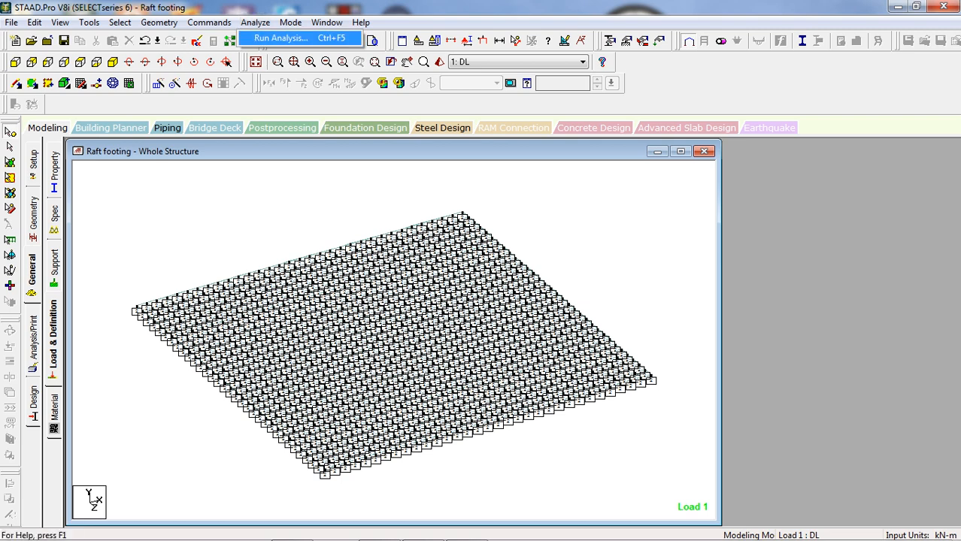
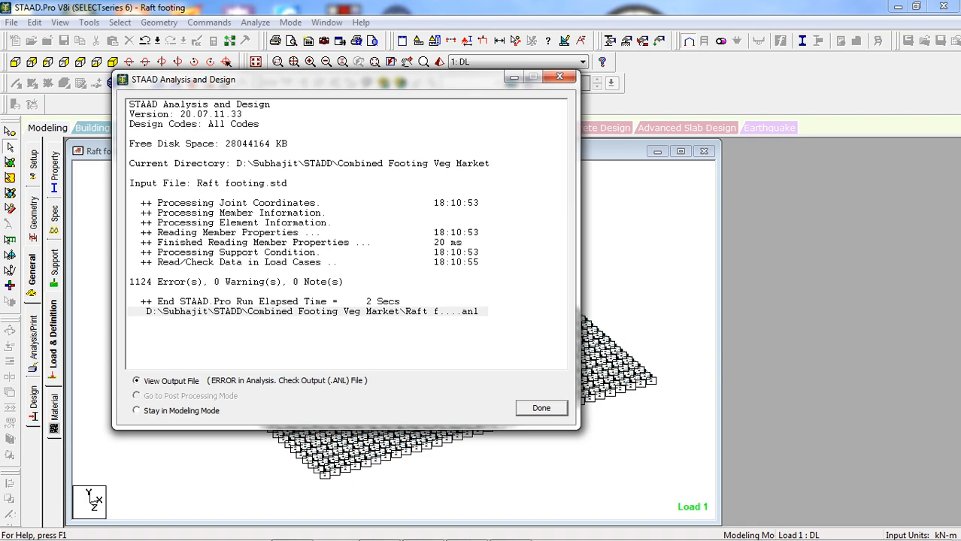
View the analysis output file and examine its error list and input listing, then return to the model.
{"action": "key", "text": "Return"}
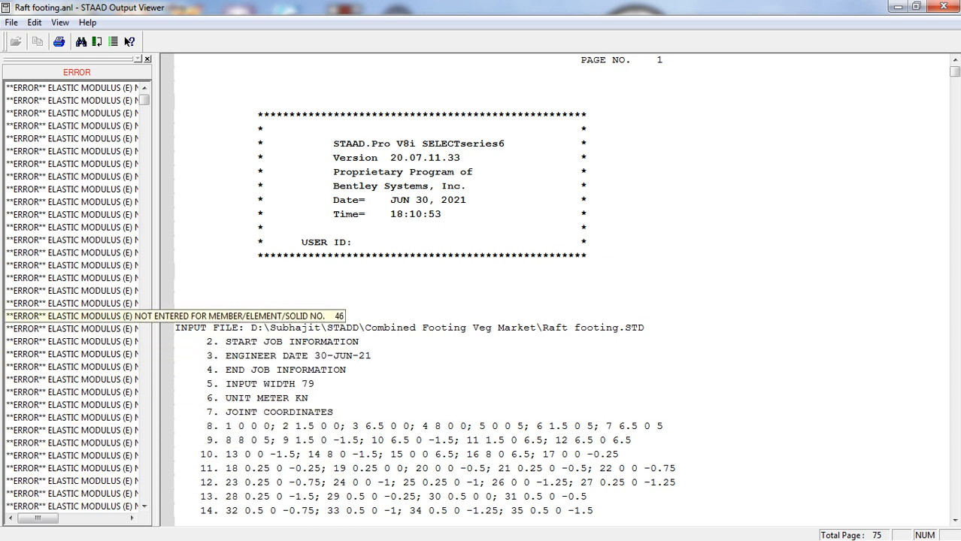
{"action": "left_click_drag", "start_coordinate": [144, 100], "coordinate": [144, 494]}
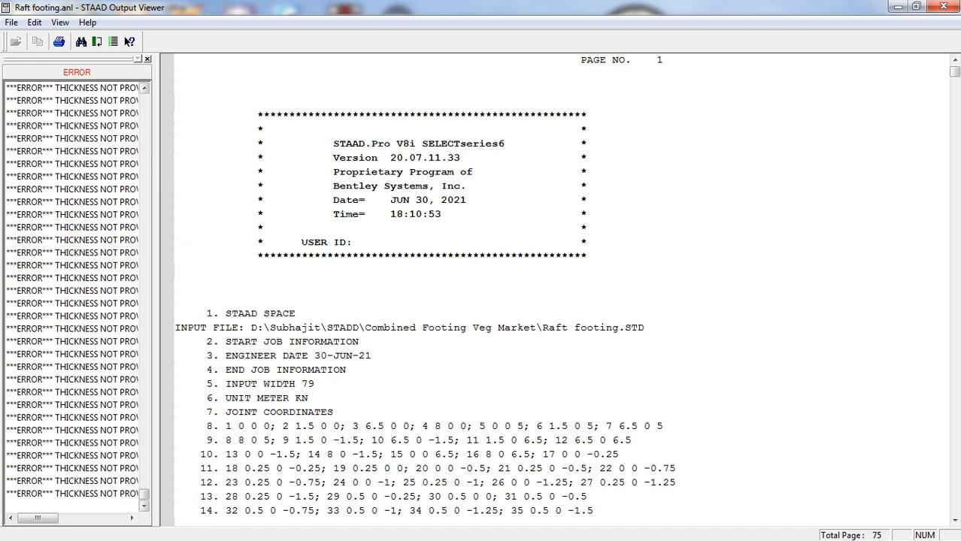
{"action": "left_click_drag", "start_coordinate": [145, 495], "coordinate": [144, 99]}
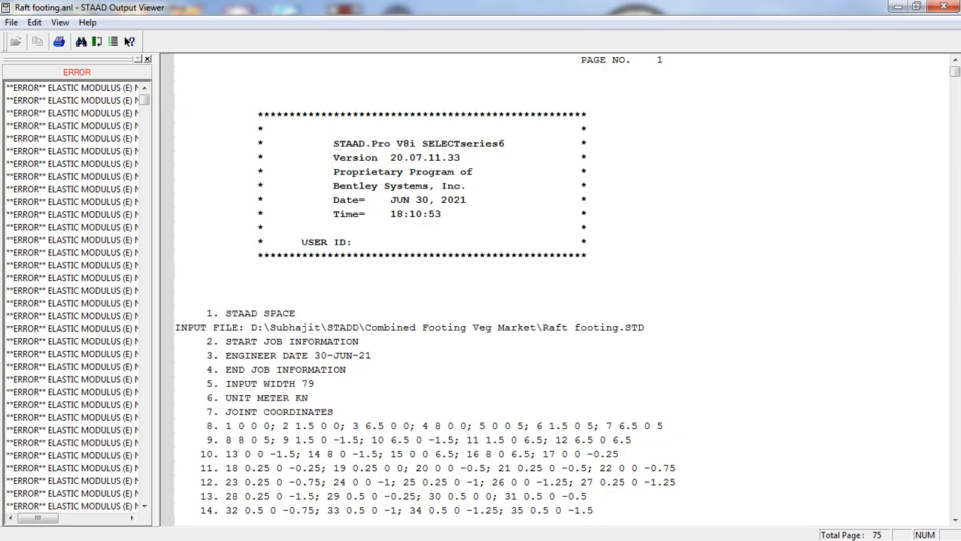
{"action": "left_click_drag", "start_coordinate": [955, 72], "coordinate": [955, 277]}
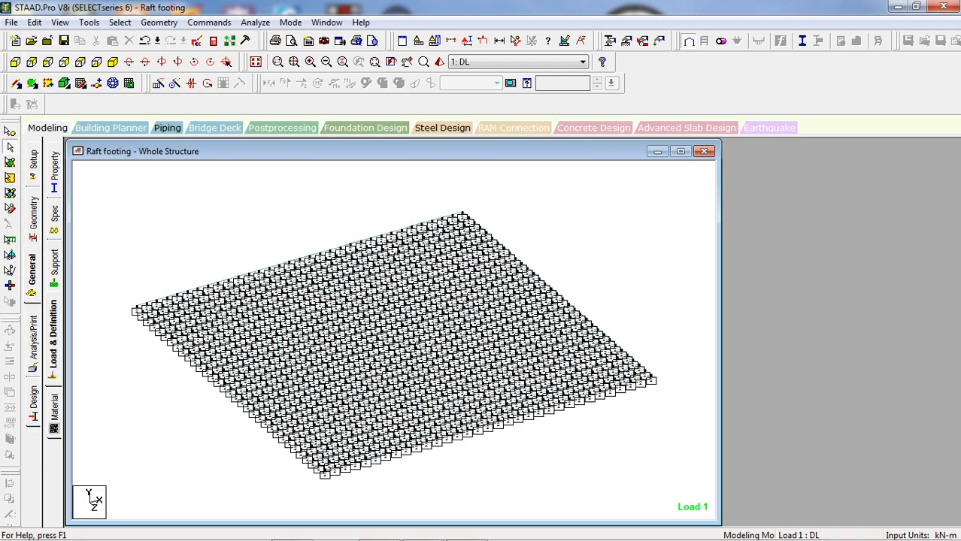
Assign the concrete Plate Thickness property to all raft plates with Assign To View, close the properties dialog and clear the selection.
{"action": "left_click", "coordinate": [610, 42]}
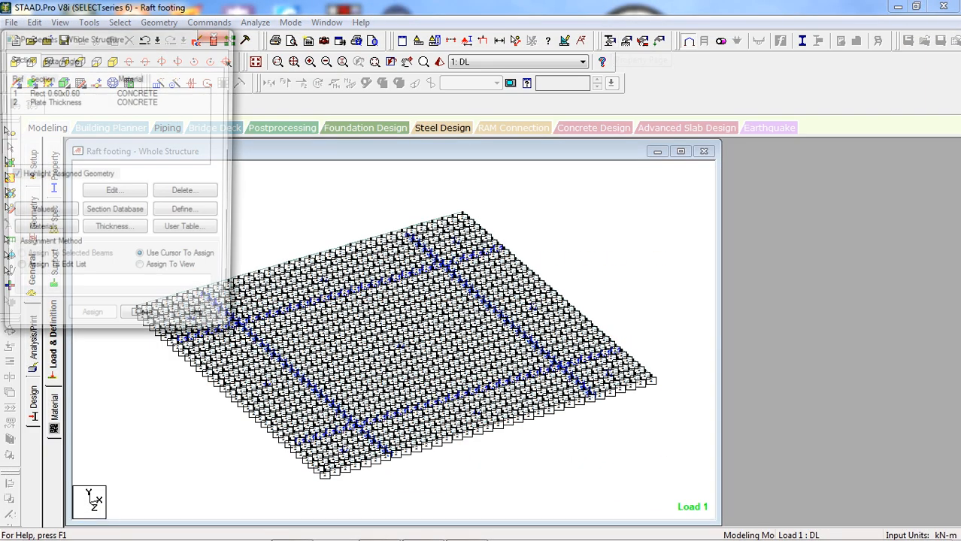
{"action": "left_click_drag", "start_coordinate": [113, 36], "coordinate": [772, 66]}
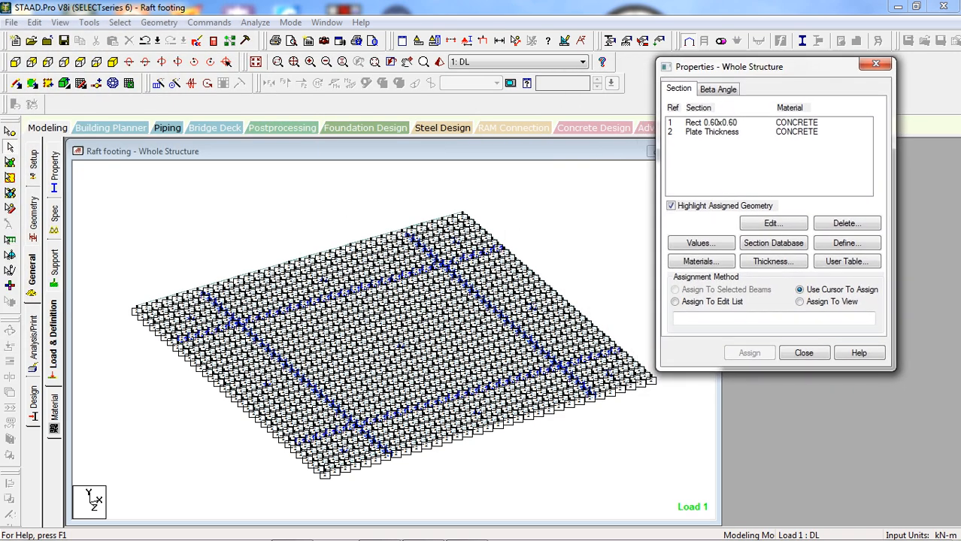
{"action": "left_click", "coordinate": [719, 122]}
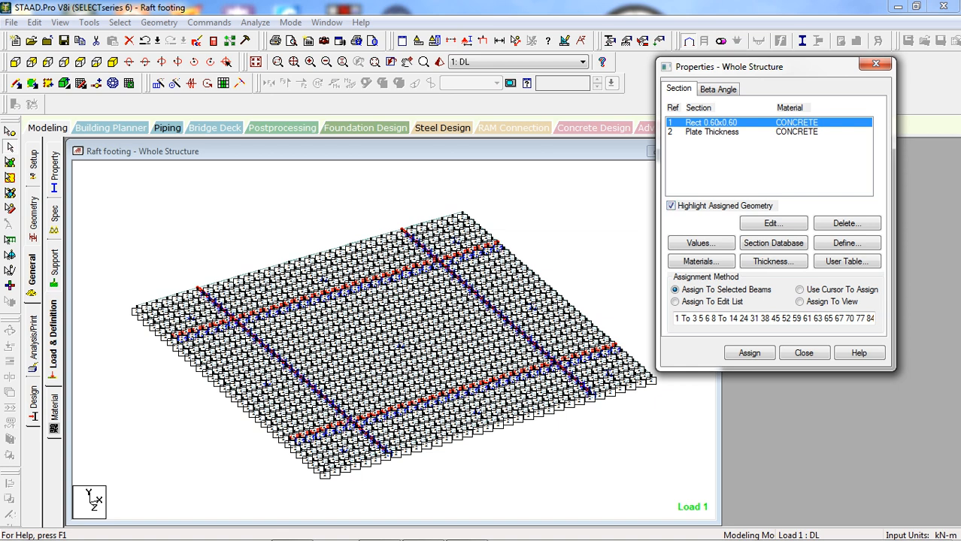
{"action": "left_click", "coordinate": [712, 132]}
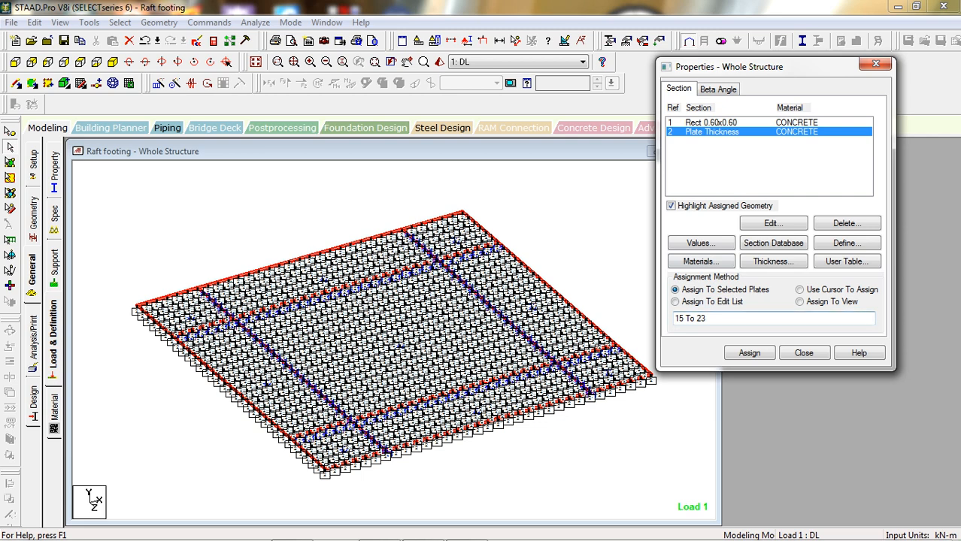
{"action": "left_click", "coordinate": [800, 302]}
{"action": "left_click", "coordinate": [749, 353]}
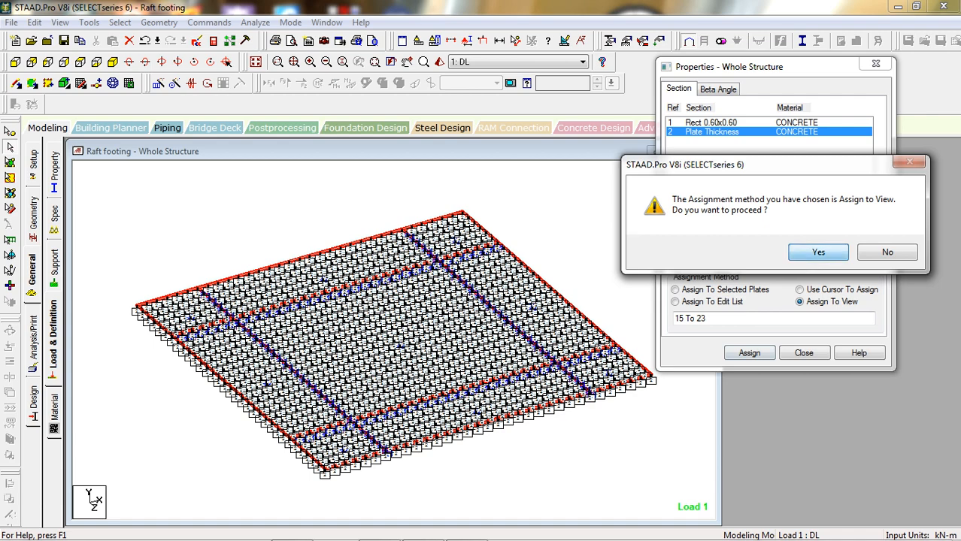
{"action": "left_click", "coordinate": [816, 252]}
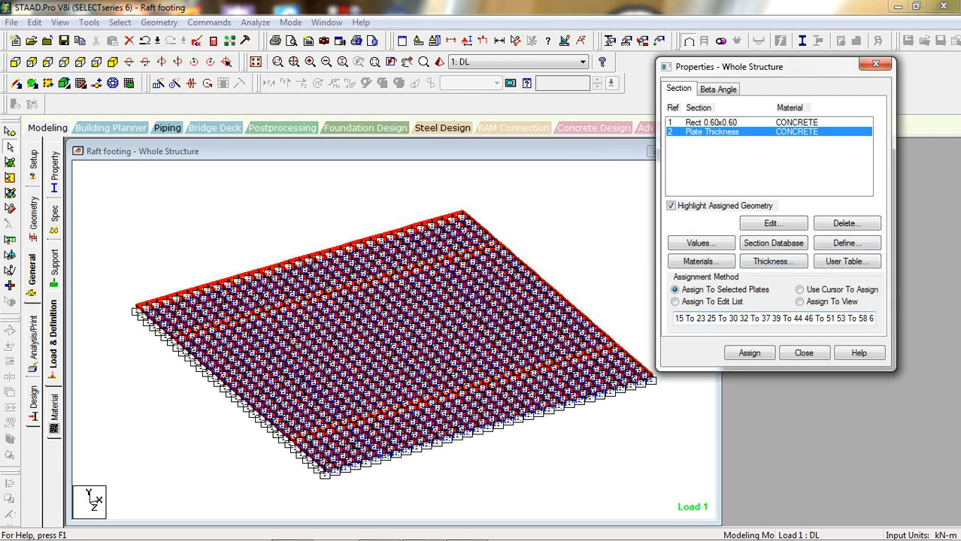
{"action": "left_click", "coordinate": [804, 354]}
{"action": "left_click", "coordinate": [649, 309]}
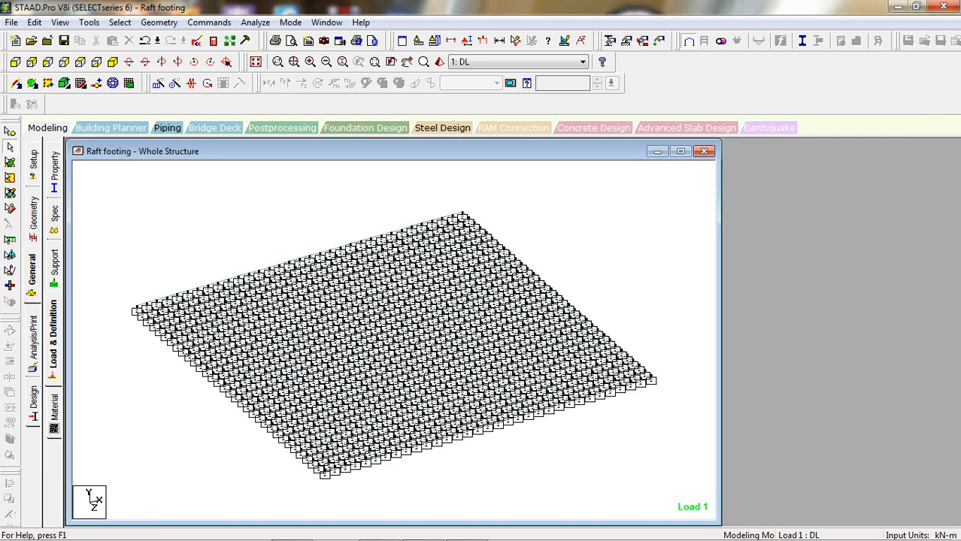
Save the model with the assigned plate thickness, rerun the analysis and stay in modeling mode.
{"action": "left_click", "coordinate": [65, 41]}
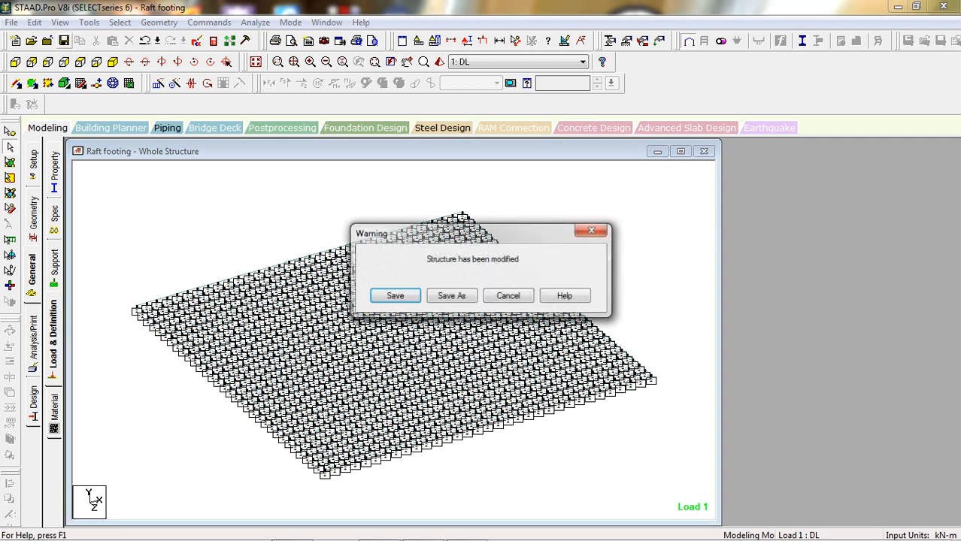
{"action": "left_click", "coordinate": [394, 295]}
{"action": "left_click", "coordinate": [255, 22]}
{"action": "left_click", "coordinate": [292, 33]}
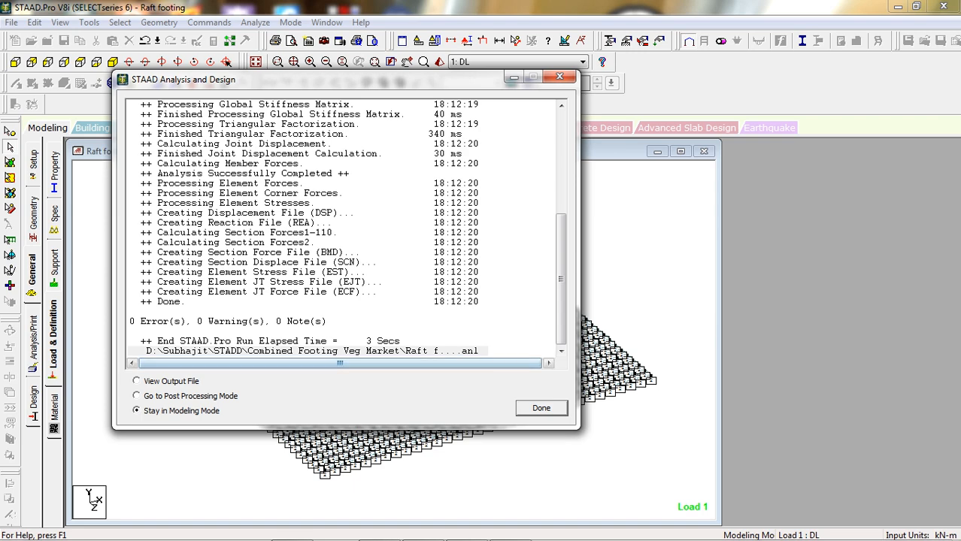
{"action": "key", "text": "Return"}
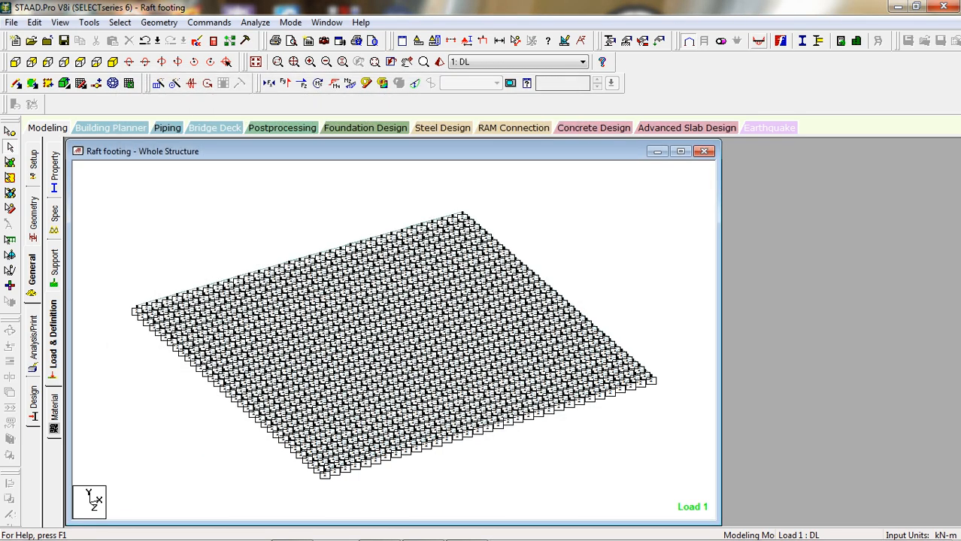
Open the post-processing results for load case 1: DL.
{"action": "left_click", "coordinate": [758, 41]}
{"action": "left_click", "coordinate": [560, 386]}
{"action": "left_click", "coordinate": [503, 386]}
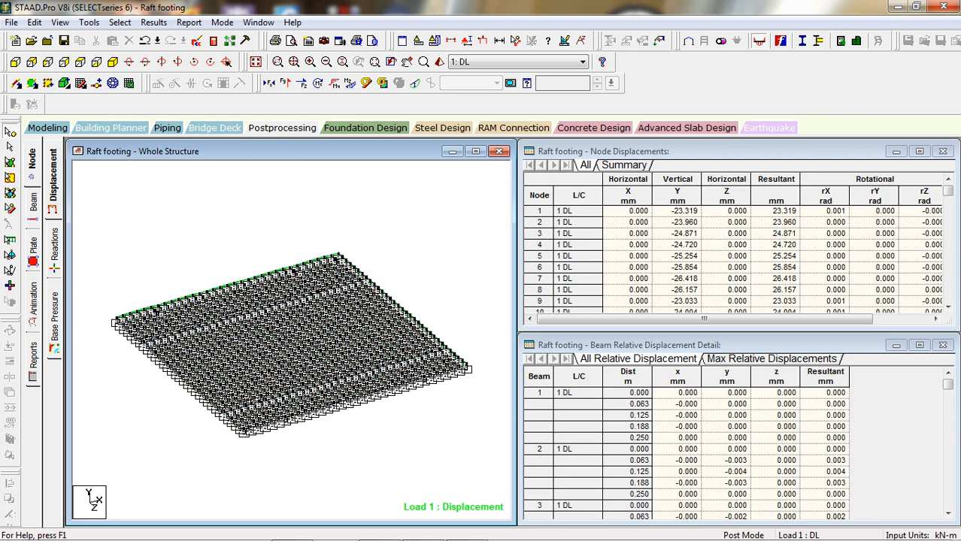
Show the beam force results with the Bending Z diagram and turn off the Supports labels.
{"action": "left_click", "coordinate": [33, 203]}
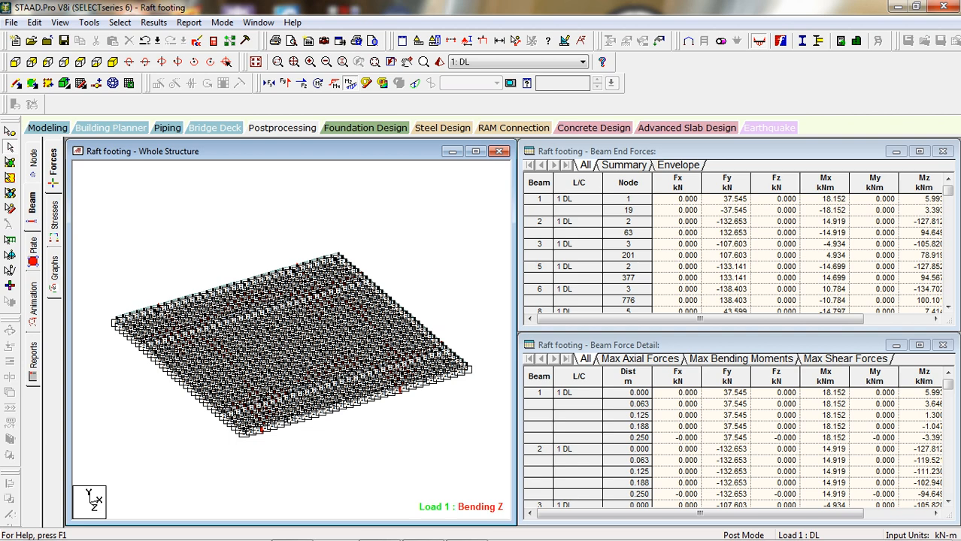
{"action": "right_click", "coordinate": [359, 195]}
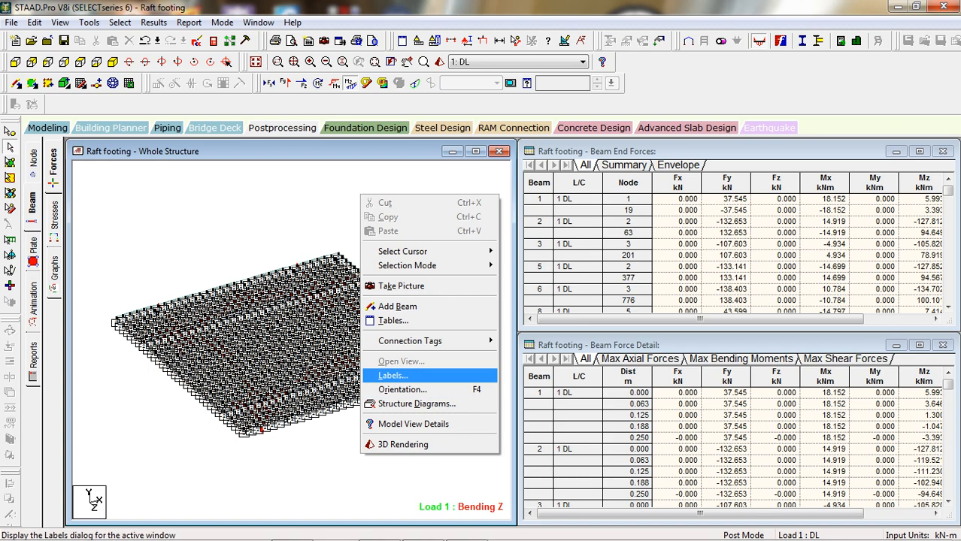
{"action": "left_click", "coordinate": [391, 376]}
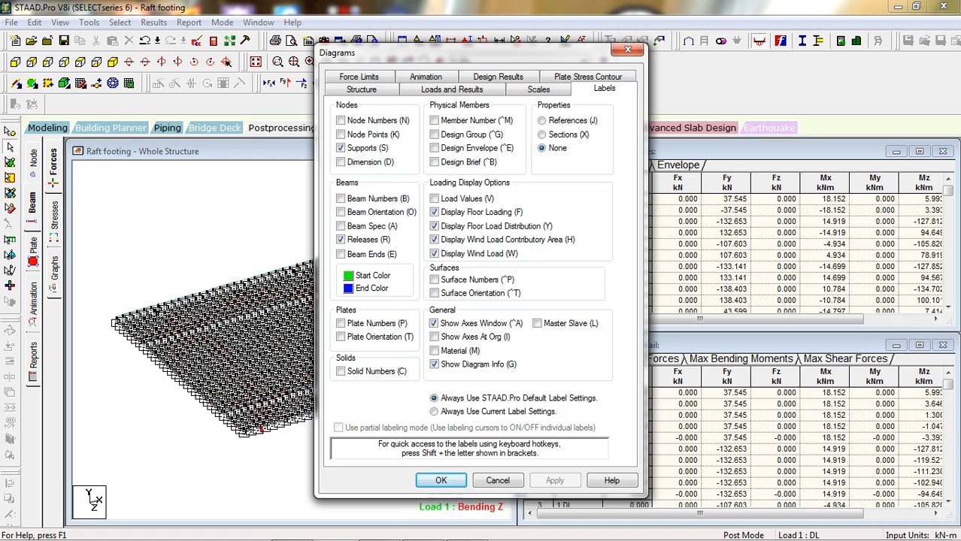
{"action": "left_click", "coordinate": [341, 148]}
{"action": "left_click", "coordinate": [442, 481]}
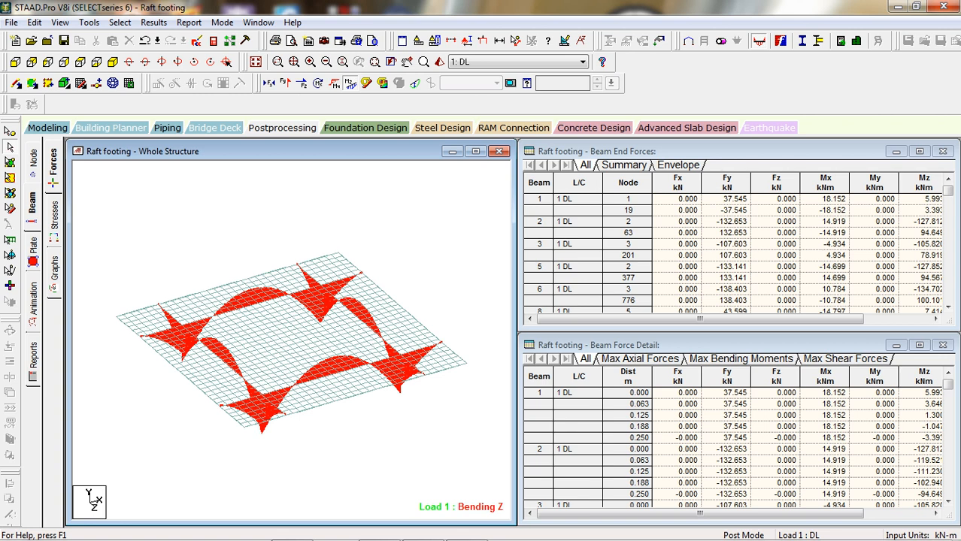
Examine the Bending Z diagram along the raft beams from all sides.
{"action": "key", "text": "Right"}
{"action": "key", "text": "Right"}
{"action": "key", "text": "Right"}
{"action": "key", "text": "Right"}
{"action": "key", "text": "Right"}
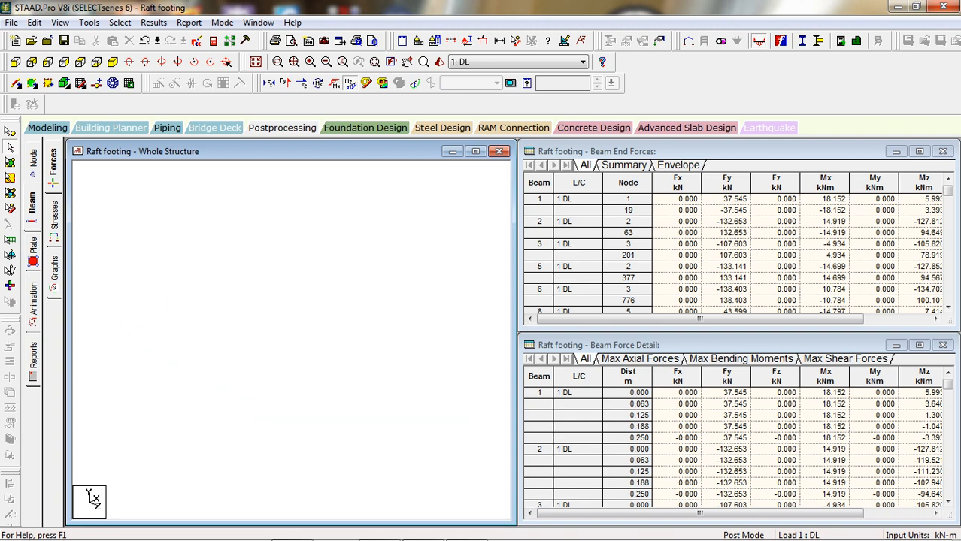
{"action": "key", "text": "Right"}
{"action": "key", "text": "Right"}
{"action": "key", "text": "Right"}
{"action": "key", "text": "Right"}
{"action": "key", "text": "Right"}
{"action": "key", "text": "Right"}
{"action": "key", "text": "Right"}
{"action": "key", "text": "Right"}
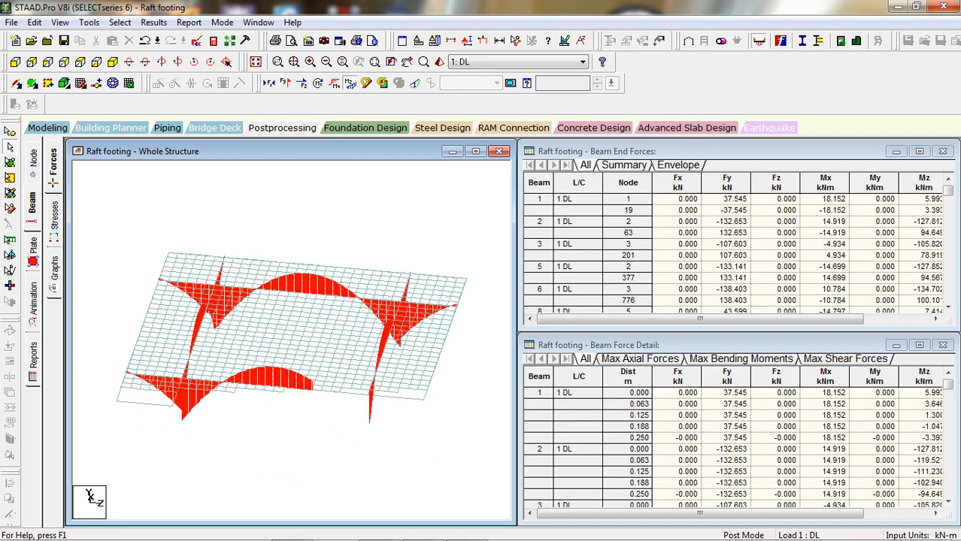
{"action": "key", "text": "Right"}
{"action": "key", "text": "Right"}
{"action": "key", "text": "Right"}
{"action": "key", "text": "Right"}
{"action": "key", "text": "Right"}
{"action": "key", "text": "Right"}
{"action": "key", "text": "Right"}
{"action": "key", "text": "Right"}
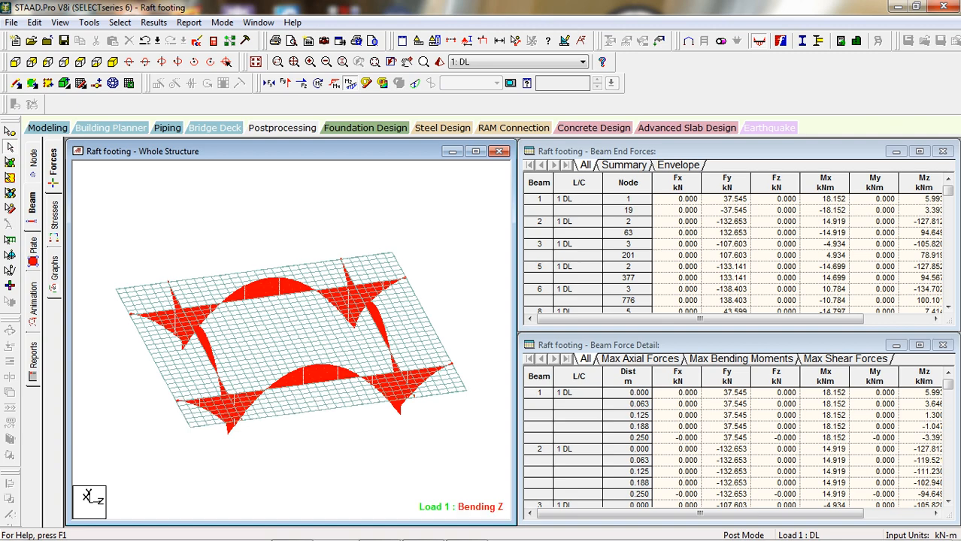
{"action": "key", "text": "Right"}
{"action": "key", "text": "Right"}
{"action": "key", "text": "Right"}
{"action": "key", "text": "Right"}
{"action": "key", "text": "Right"}
{"action": "key", "text": "Right"}
{"action": "key", "text": "Right"}
{"action": "key", "text": "Right"}
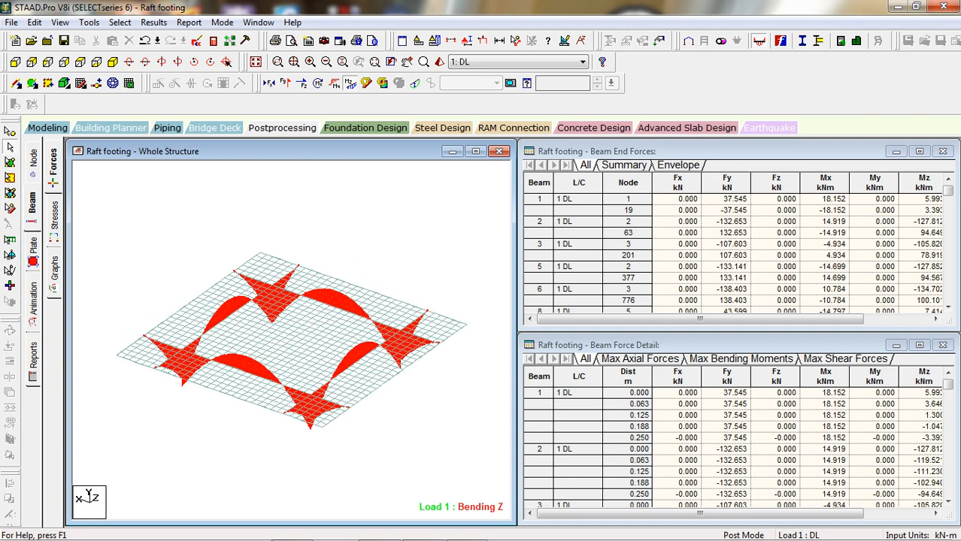
{"action": "key", "text": "Right"}
{"action": "key", "text": "Right"}
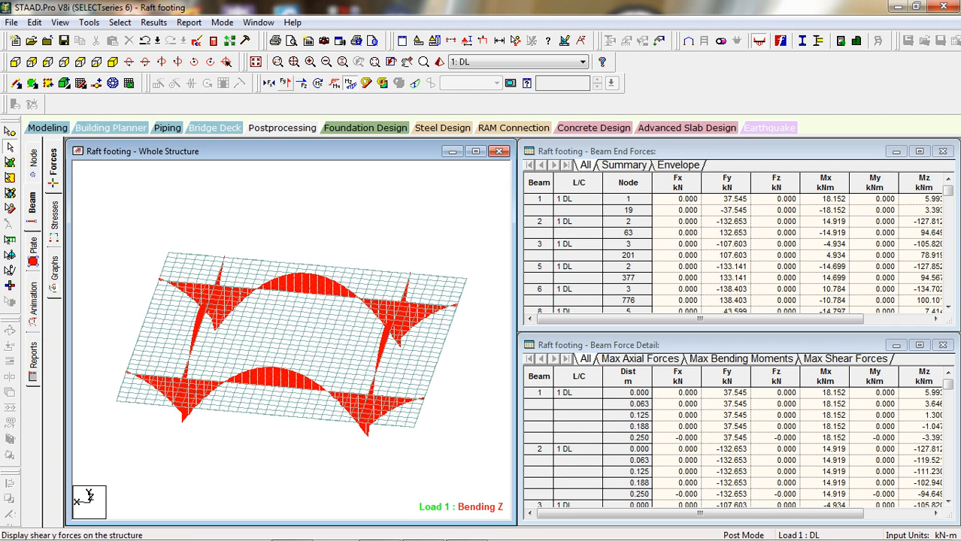
Replace the bending diagram with the Shear Y diagram and annotate the beams with their maximum shear values.
{"action": "left_click", "coordinate": [285, 83]}
{"action": "left_click", "coordinate": [349, 82]}
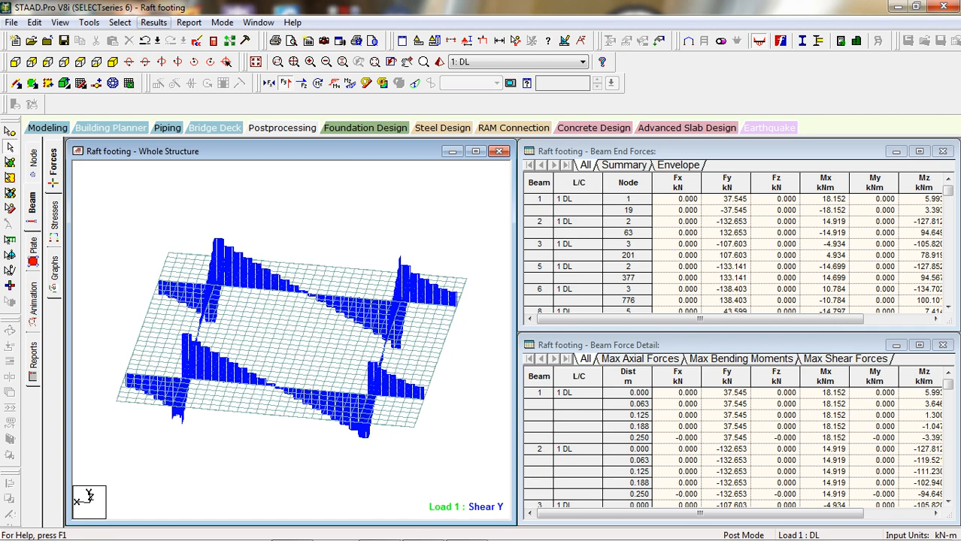
{"action": "left_click", "coordinate": [154, 21]}
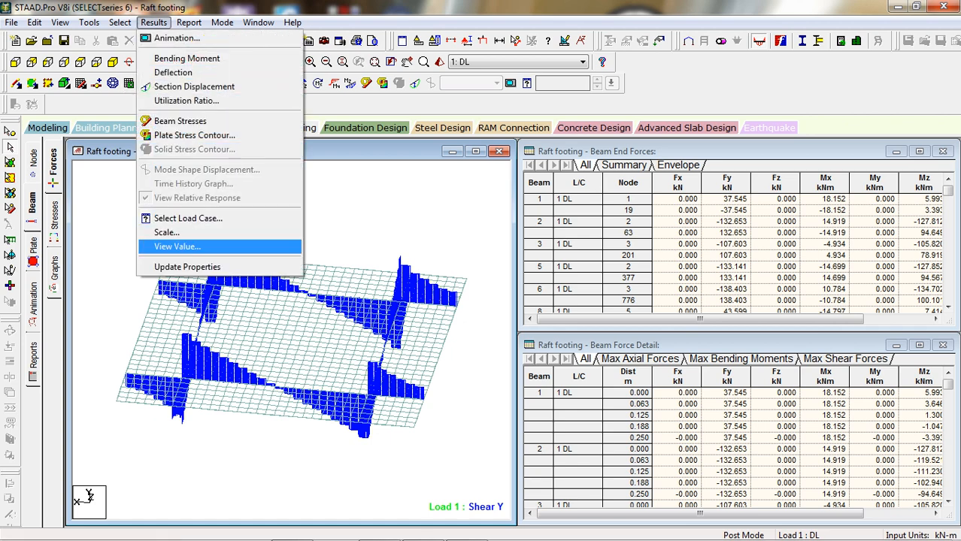
{"action": "left_click", "coordinate": [176, 247]}
{"action": "left_click_drag", "start_coordinate": [466, 144], "coordinate": [669, 85]}
{"action": "left_click", "coordinate": [631, 109]}
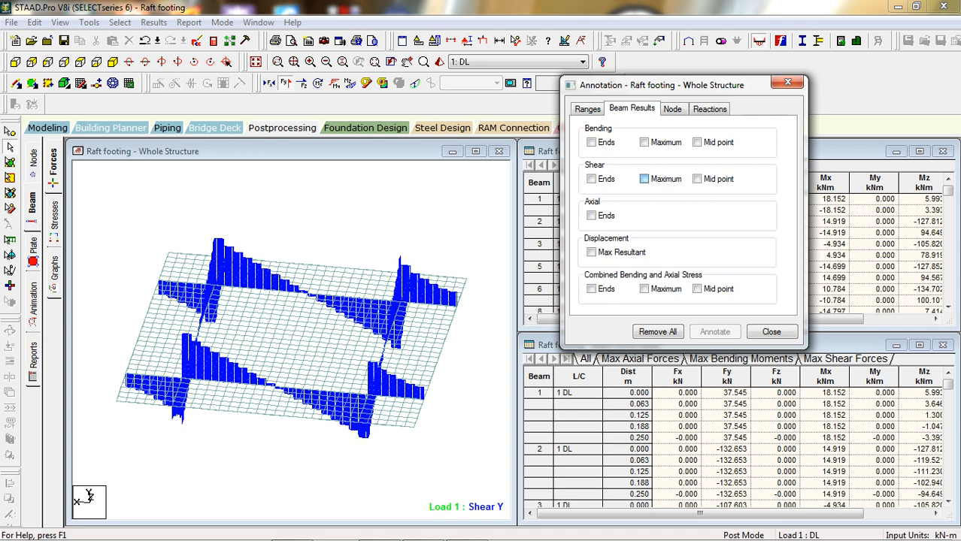
{"action": "left_click", "coordinate": [644, 179]}
{"action": "left_click", "coordinate": [714, 332]}
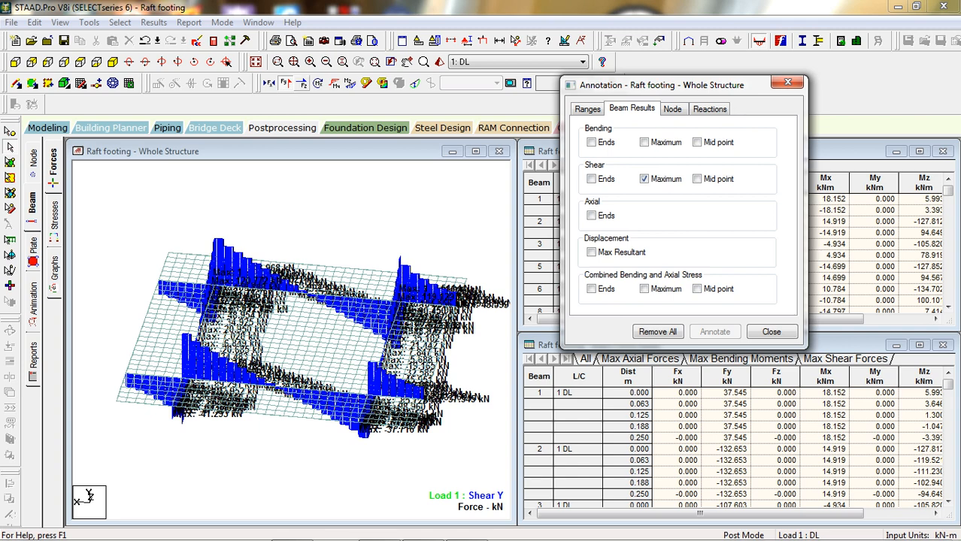
Replace the Shear Y diagram with the Bending Z diagram and annotate the beams with their maximum bending values instead of shear.
{"action": "left_click", "coordinate": [350, 83]}
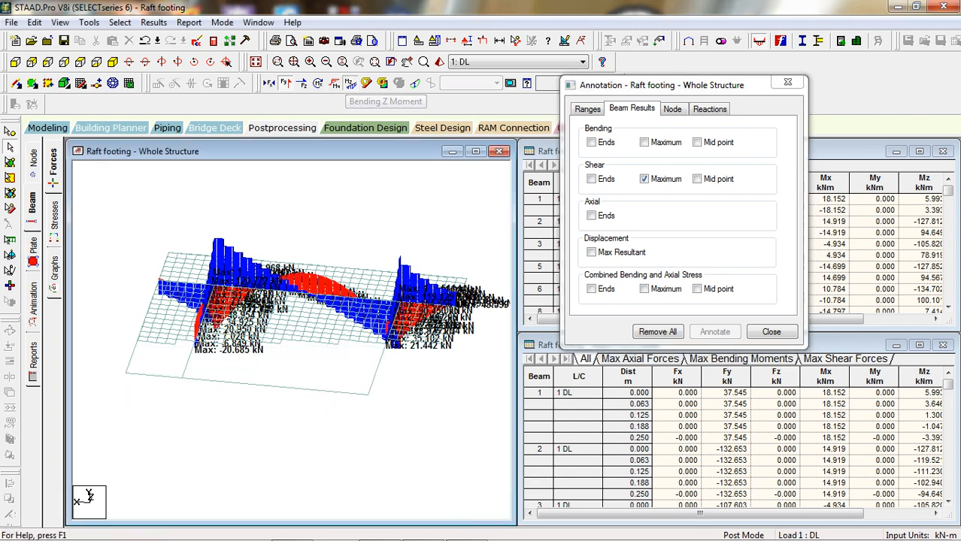
{"action": "left_click", "coordinate": [285, 83]}
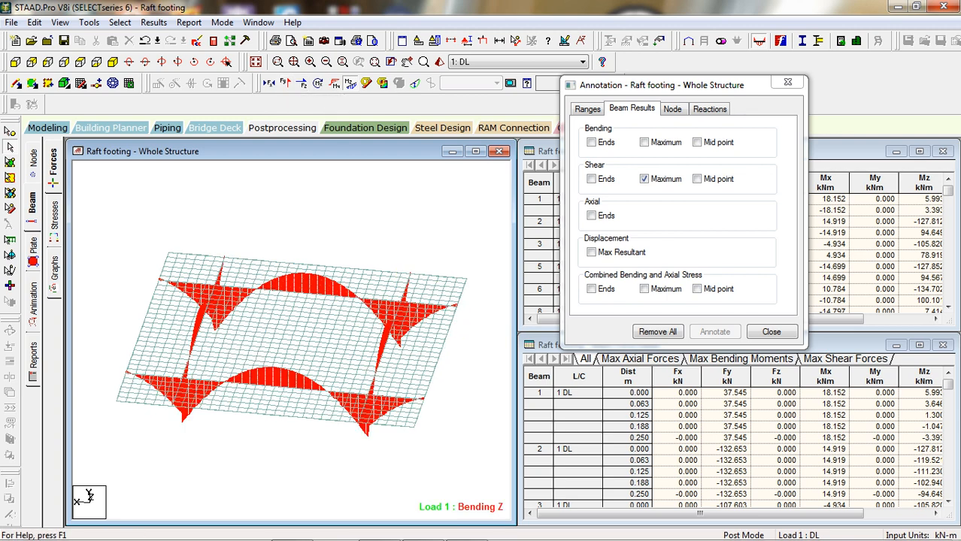
{"action": "left_click", "coordinate": [644, 142]}
{"action": "left_click", "coordinate": [644, 178]}
{"action": "left_click", "coordinate": [714, 332]}
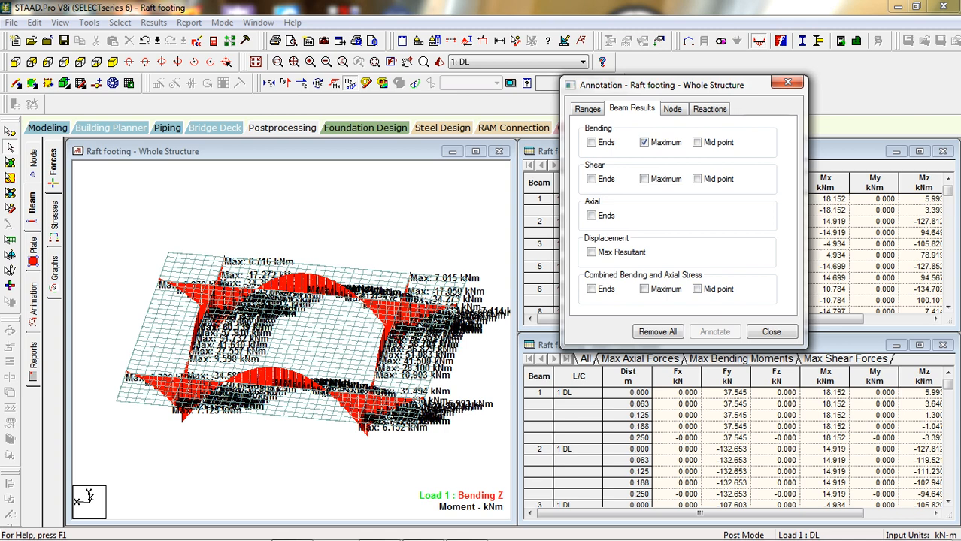
Remove the maximum bending annotations from the beams and close the annotation settings.
{"action": "left_click", "coordinate": [645, 142]}
{"action": "left_click", "coordinate": [715, 332]}
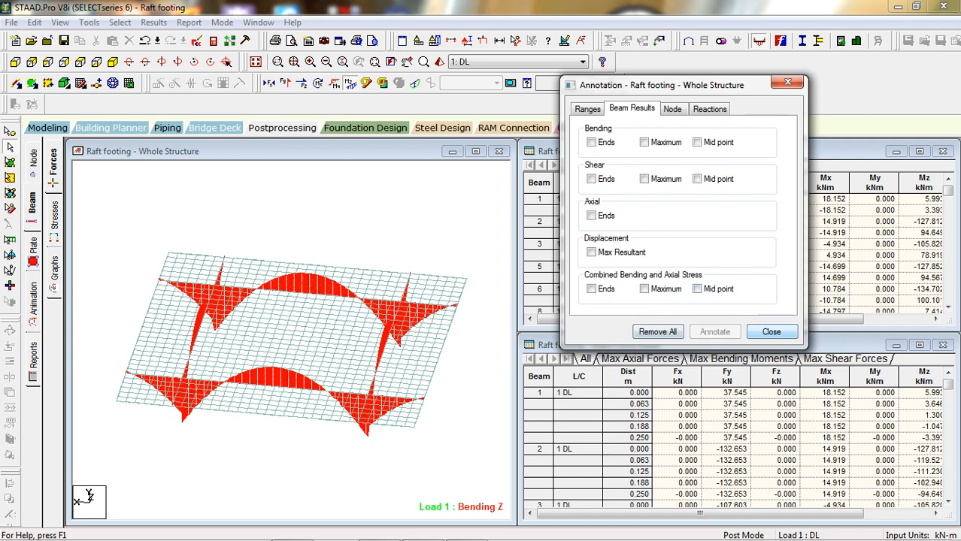
{"action": "left_click", "coordinate": [771, 332]}
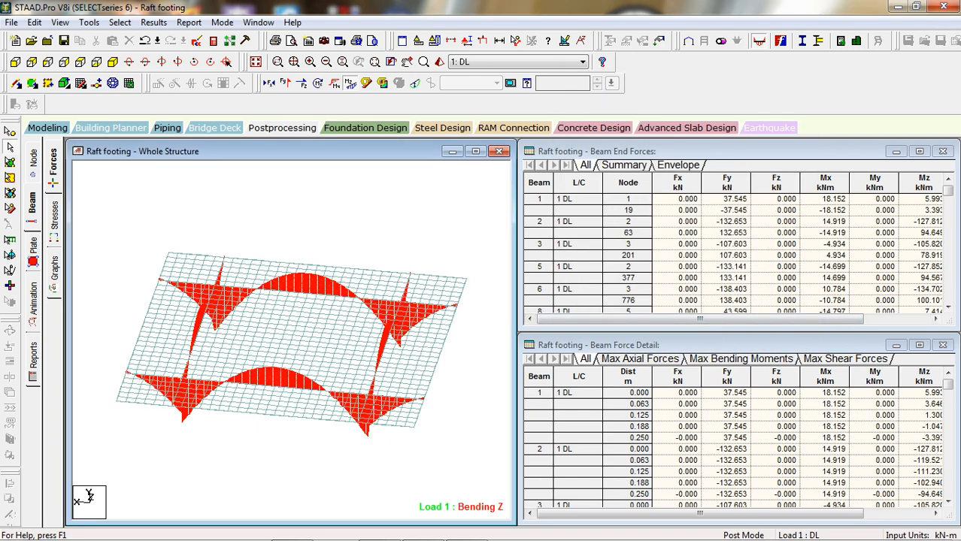
Open the plate results and display the Base Pressure contour in direction Y for load case 1: DL with Normal Fill.
{"action": "left_click", "coordinate": [33, 252]}
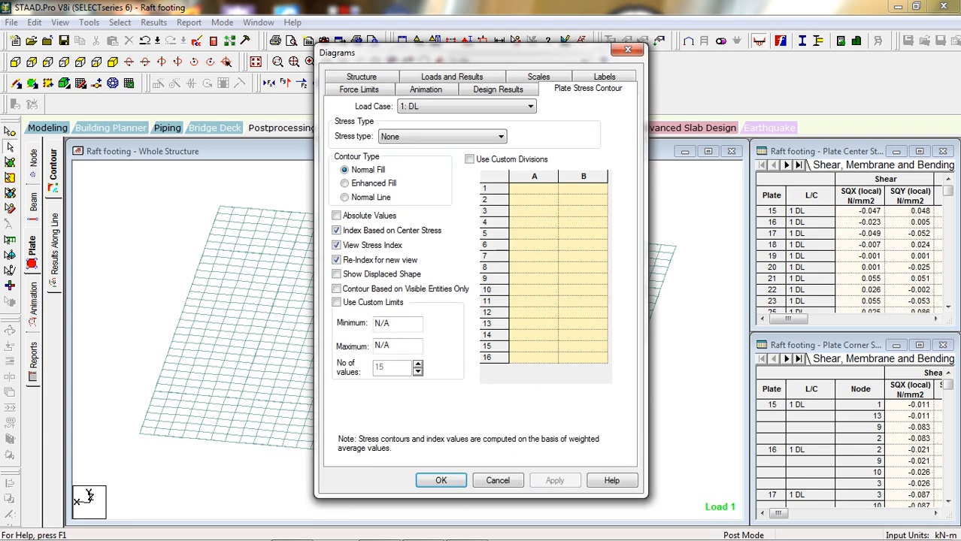
{"action": "left_click_drag", "start_coordinate": [451, 51], "coordinate": [692, 34]}
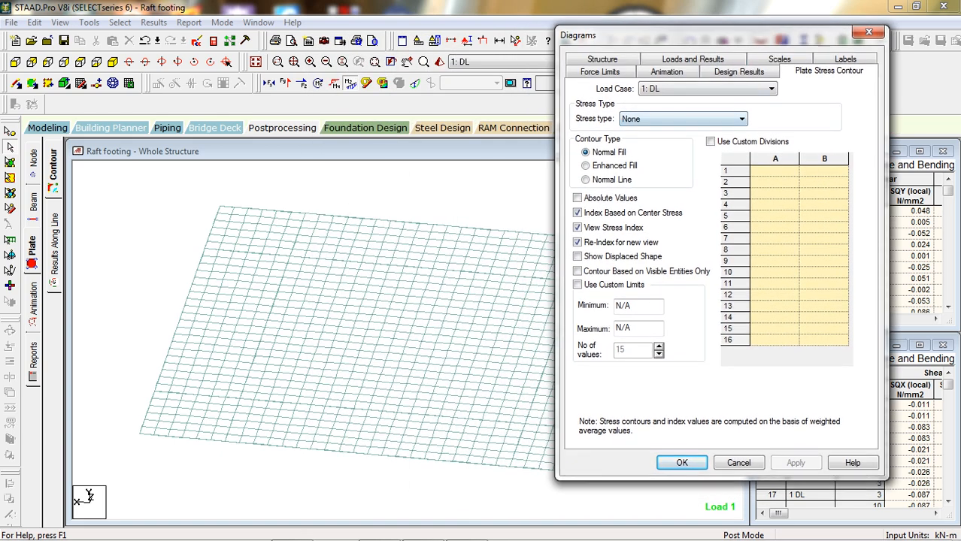
{"action": "left_click", "coordinate": [742, 119]}
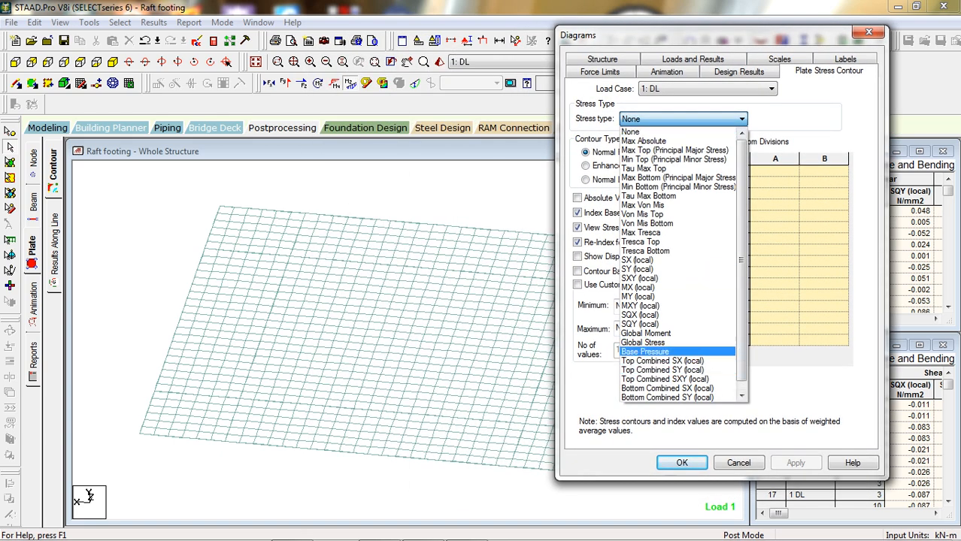
{"action": "left_click", "coordinate": [645, 351]}
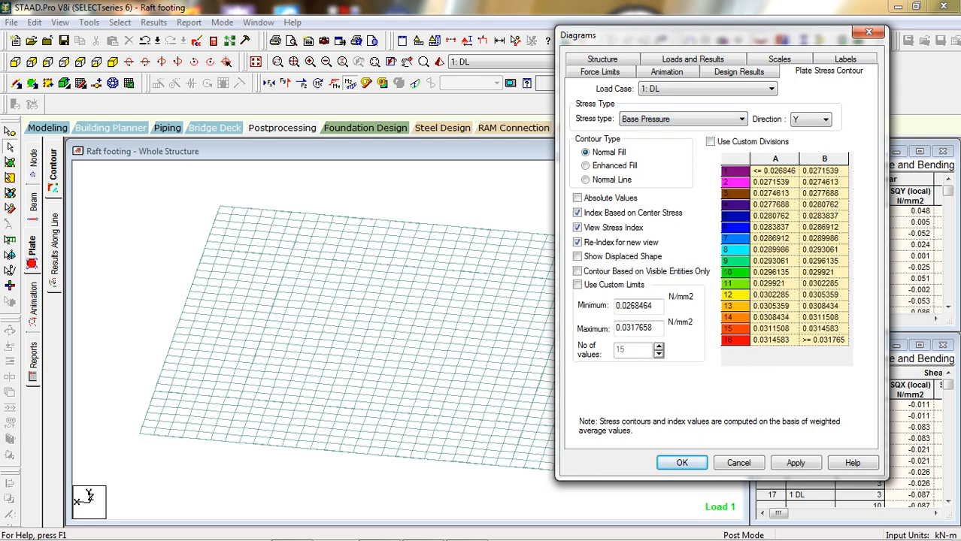
{"action": "left_click", "coordinate": [795, 463]}
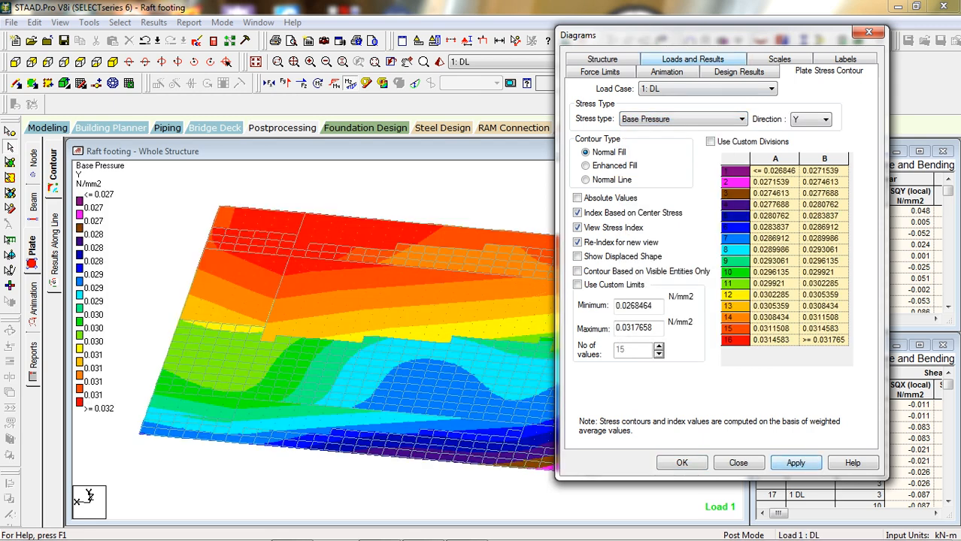
{"action": "left_click_drag", "start_coordinate": [699, 35], "coordinate": [752, 67]}
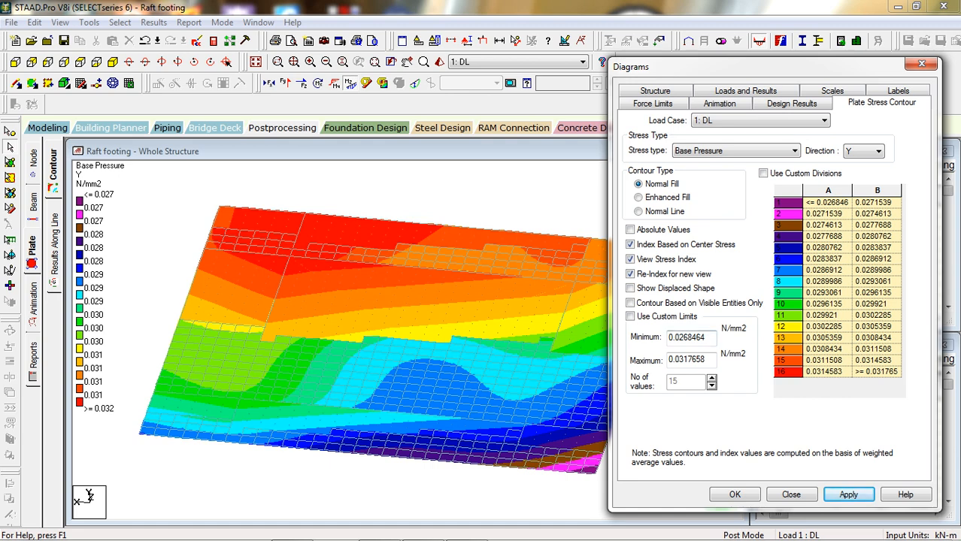
{"action": "left_click", "coordinate": [791, 494]}
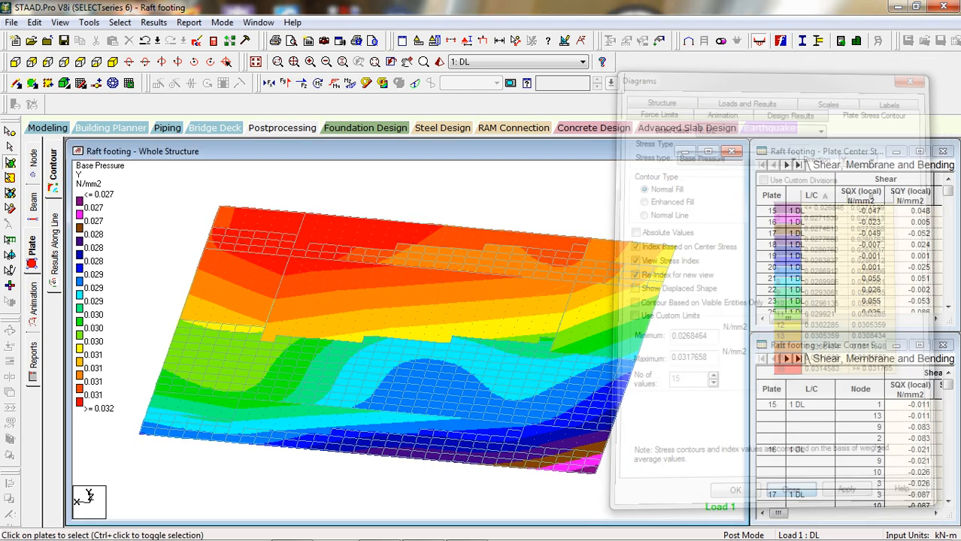
Accept meter and kilonewton as the current input units, and reapply the Base Pressure contour in direction Y to the raft plates.
{"action": "left_click", "coordinate": [197, 41]}
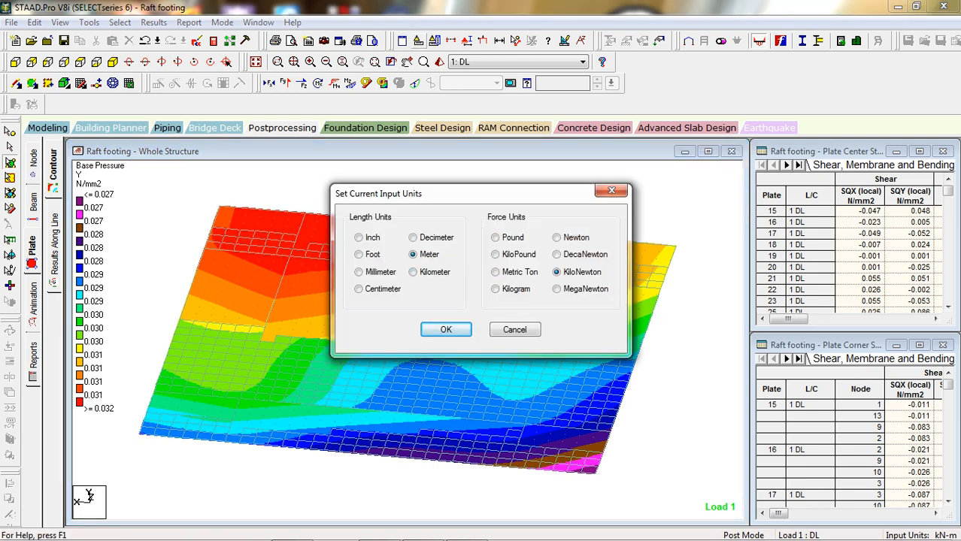
{"action": "left_click", "coordinate": [446, 329]}
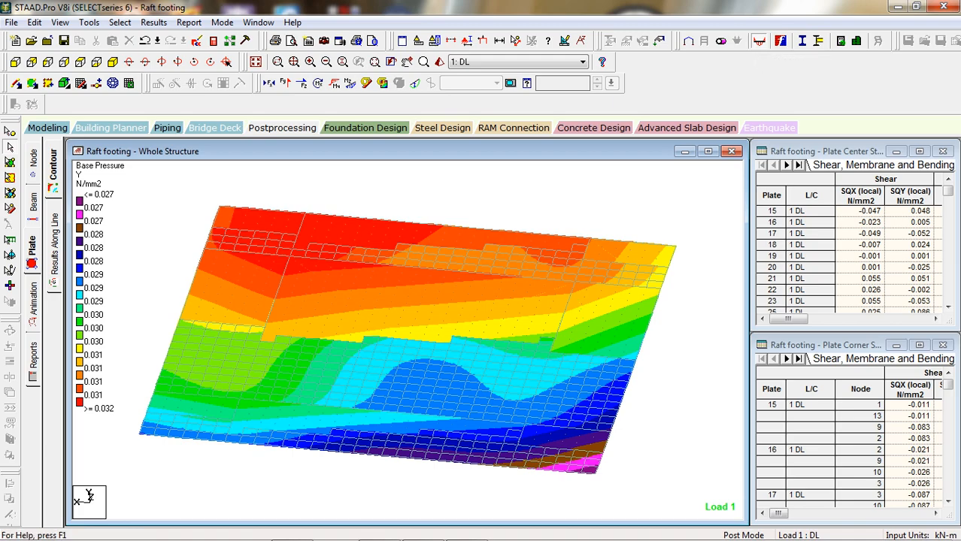
{"action": "left_click", "coordinate": [53, 164]}
{"action": "left_click_drag", "start_coordinate": [482, 49], "coordinate": [756, 11]}
{"action": "left_click", "coordinate": [719, 97]}
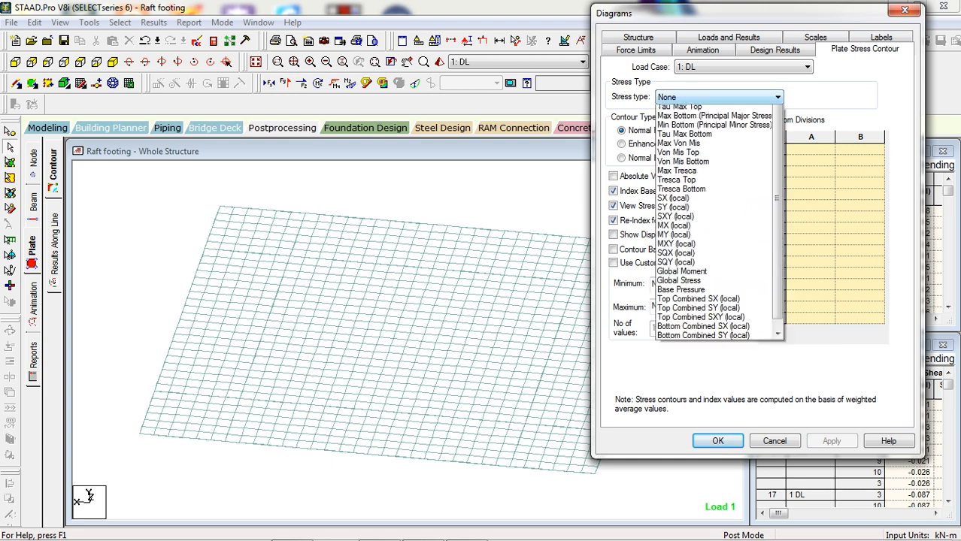
{"action": "key", "text": "Down"}
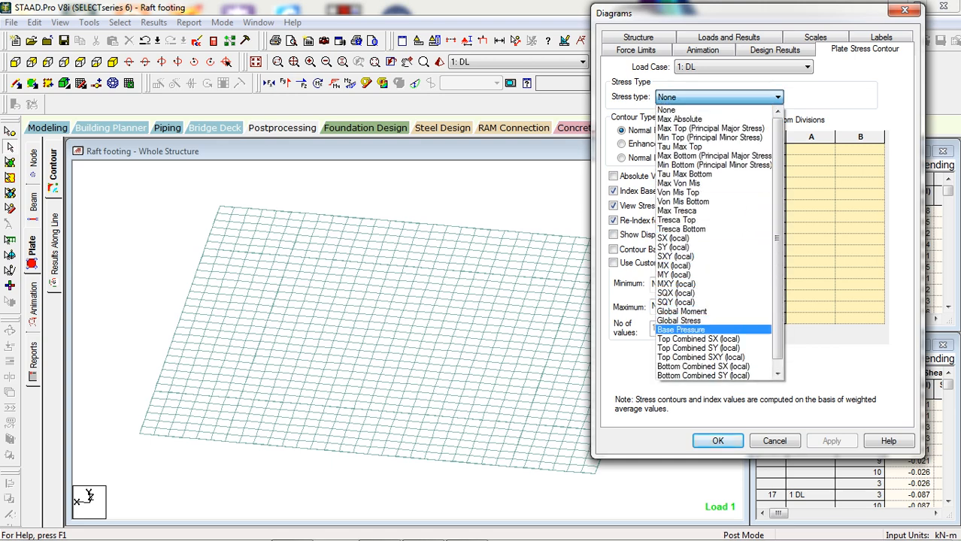
{"action": "key", "text": "Return"}
{"action": "left_click", "coordinate": [831, 441]}
{"action": "left_click_drag", "start_coordinate": [737, 13], "coordinate": [777, 63]}
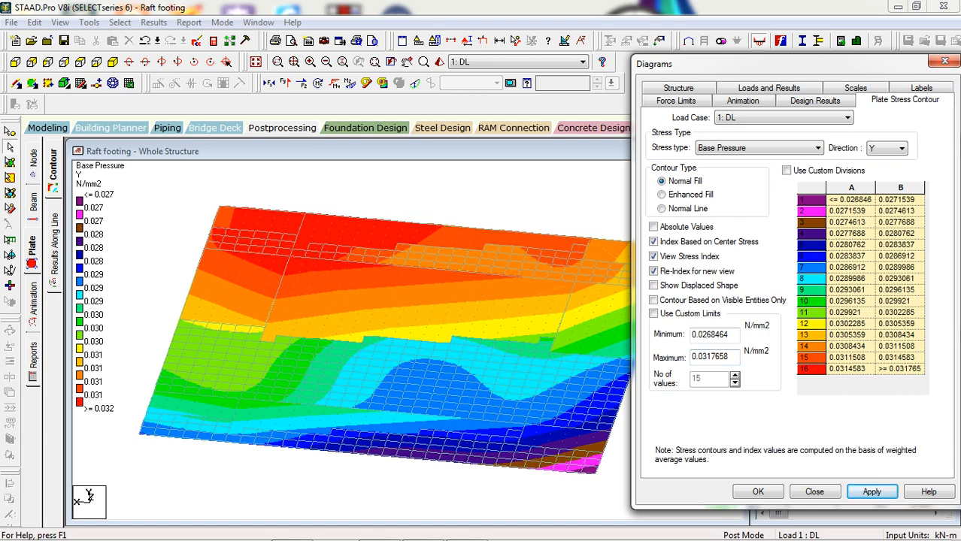
Switch the plate stress contour to MX (local) for load case 1: DL.
{"action": "left_click", "coordinate": [818, 148]}
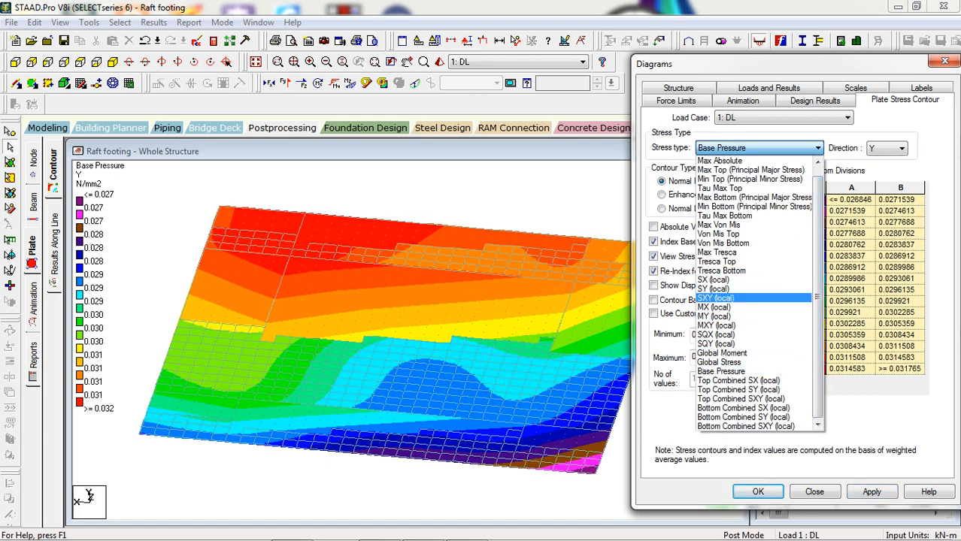
{"action": "left_click", "coordinate": [714, 308]}
{"action": "left_click", "coordinate": [871, 491]}
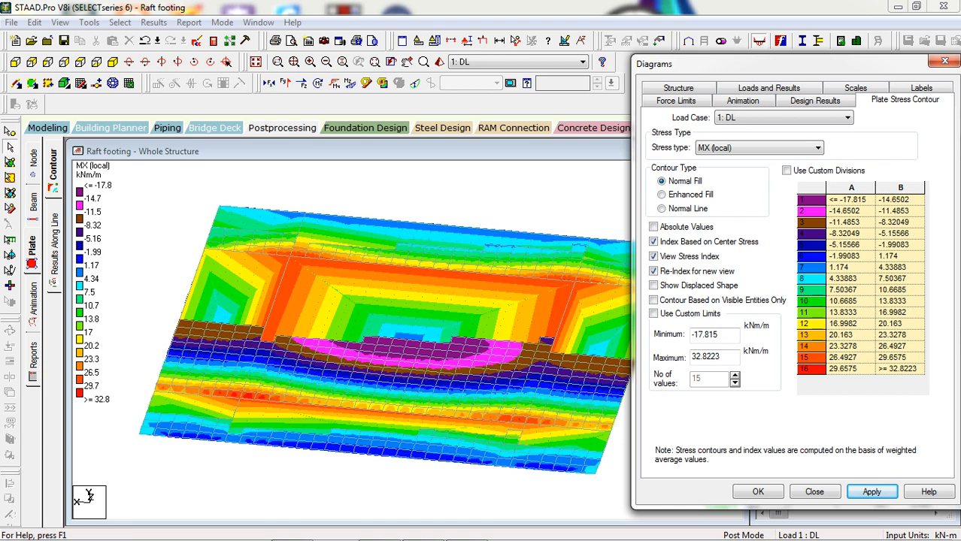
Display the MY (local) contour on the raft plates and close the diagram settings.
{"action": "left_click", "coordinate": [818, 148]}
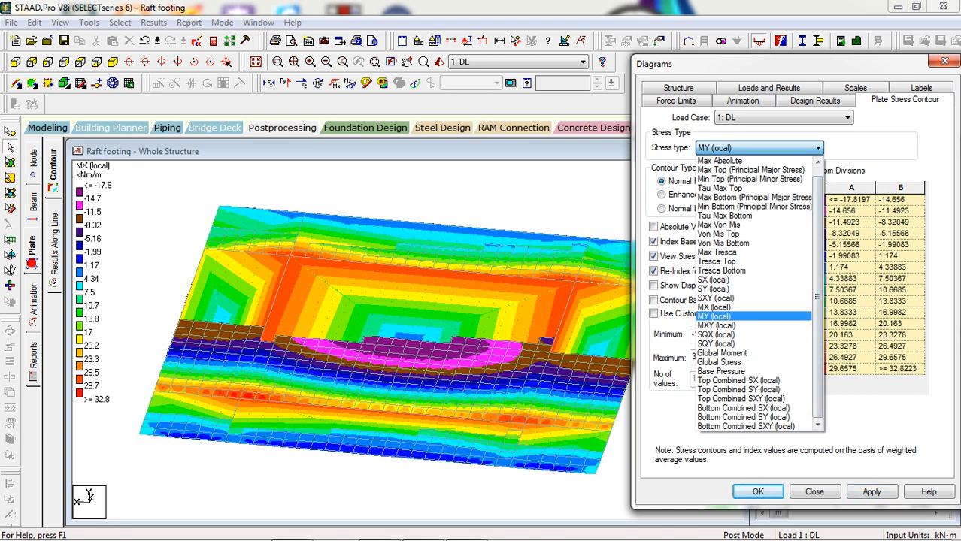
{"action": "left_click", "coordinate": [715, 316]}
{"action": "left_click", "coordinate": [872, 492]}
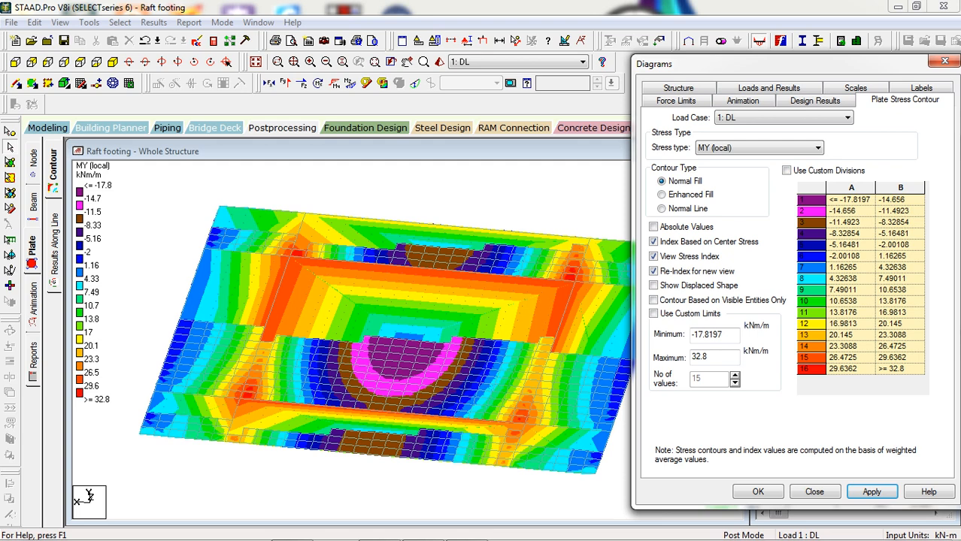
{"action": "left_click", "coordinate": [815, 492]}
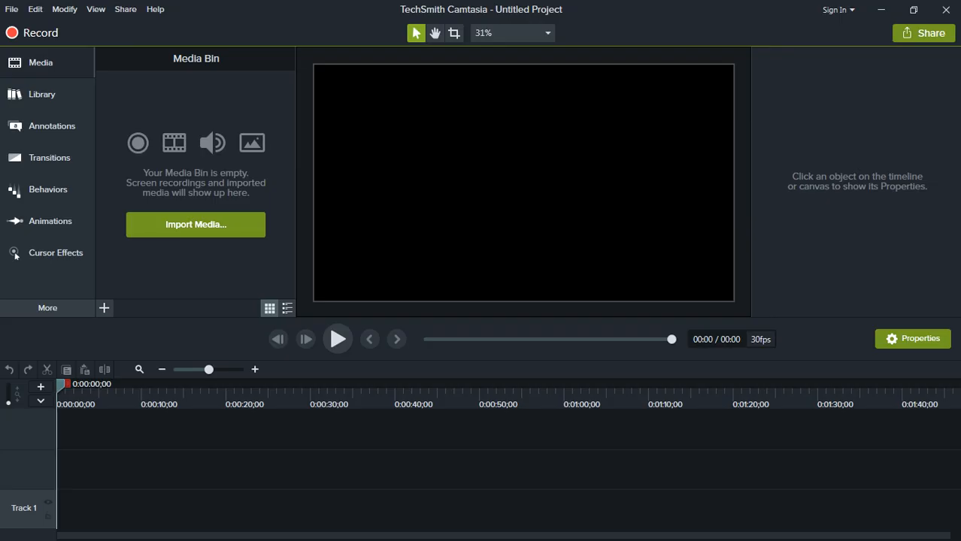
{"action": "left_click", "coordinate": [881, 10]}
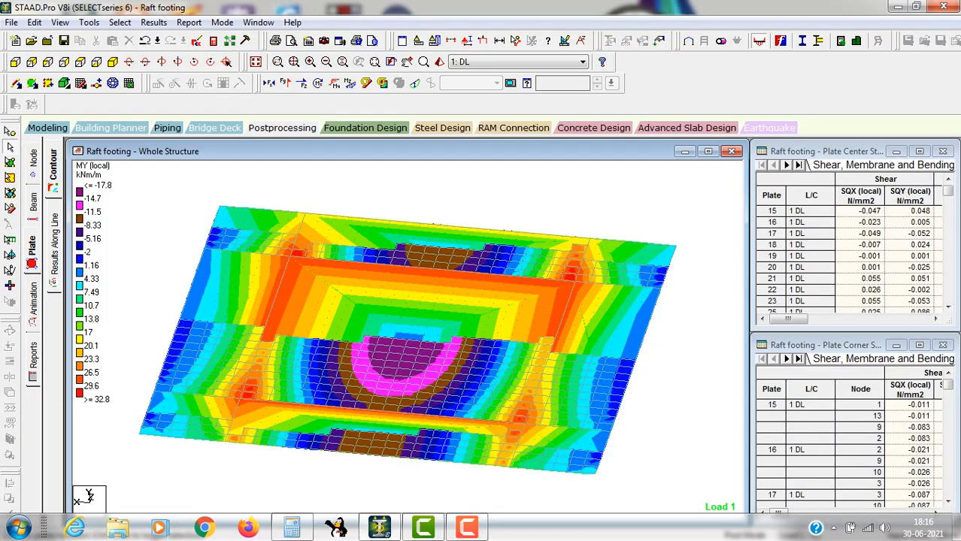